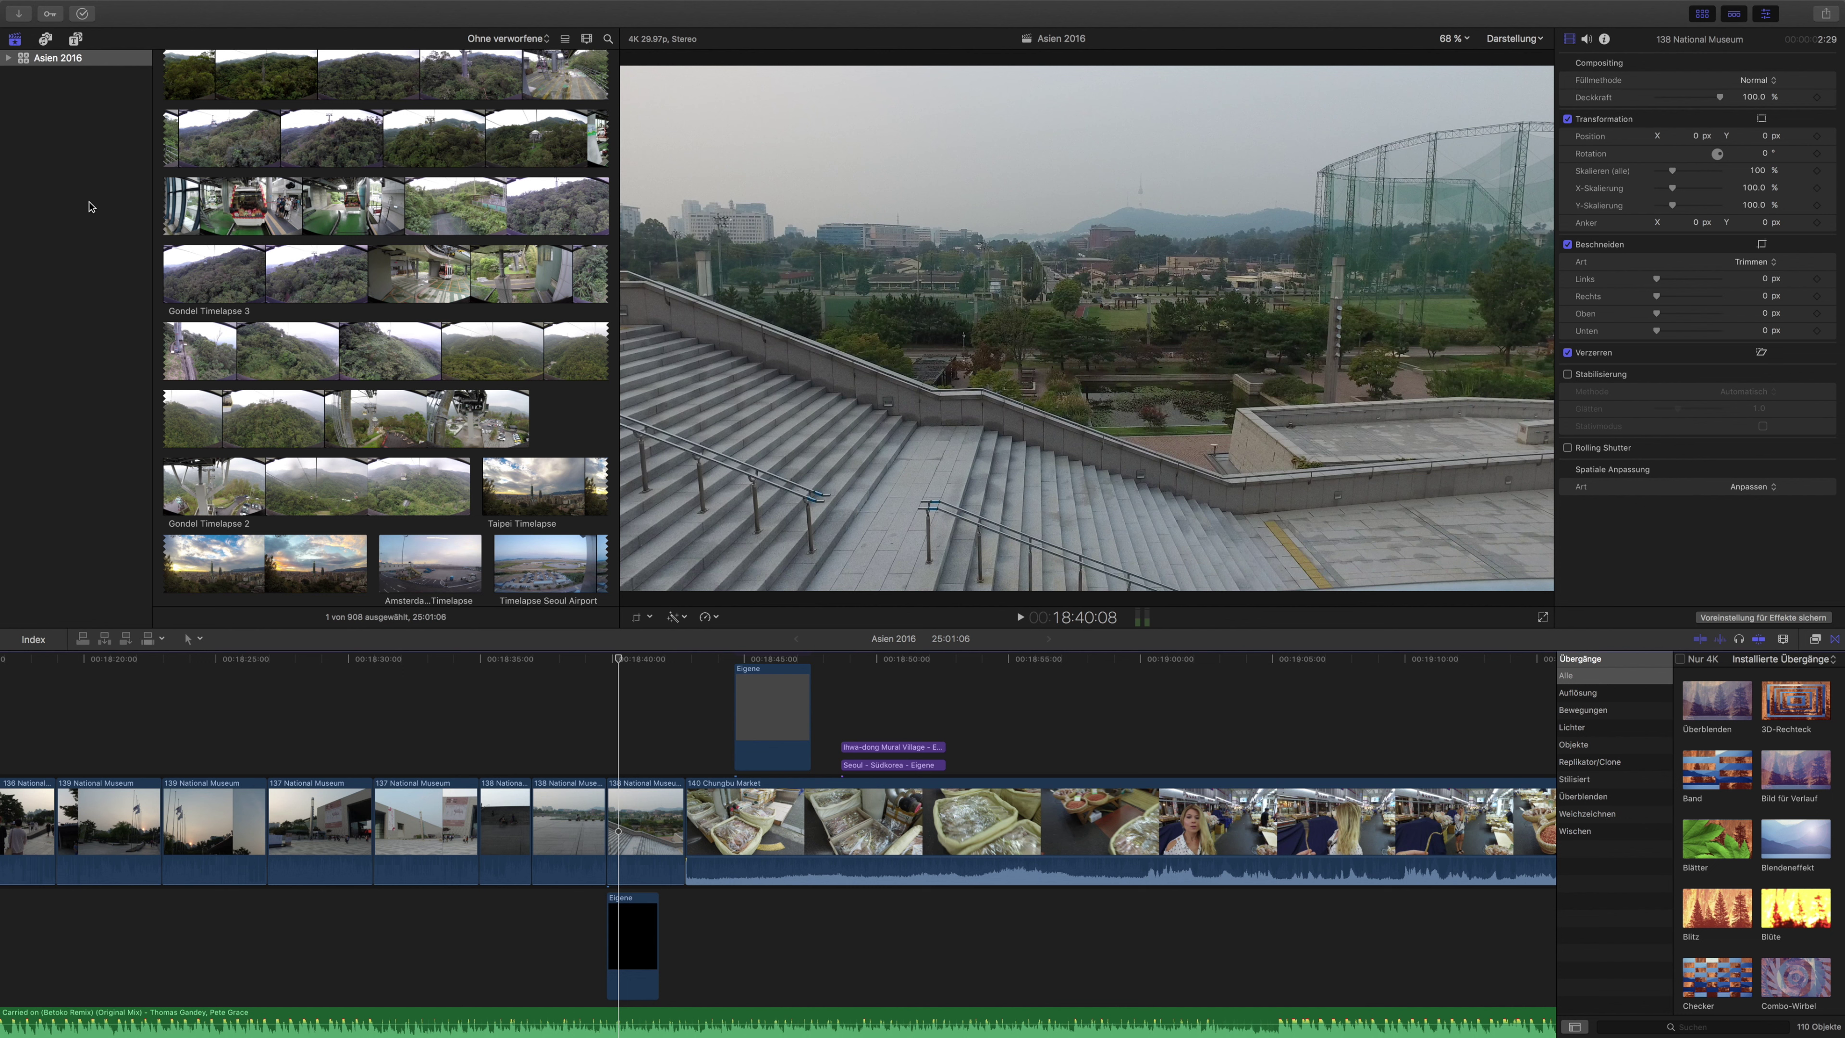
Start a new library via Ablage > Neu > Mediathek, bringing up the Sichern dialog
{"action": "mouse_move", "coordinate": [62, 8]}
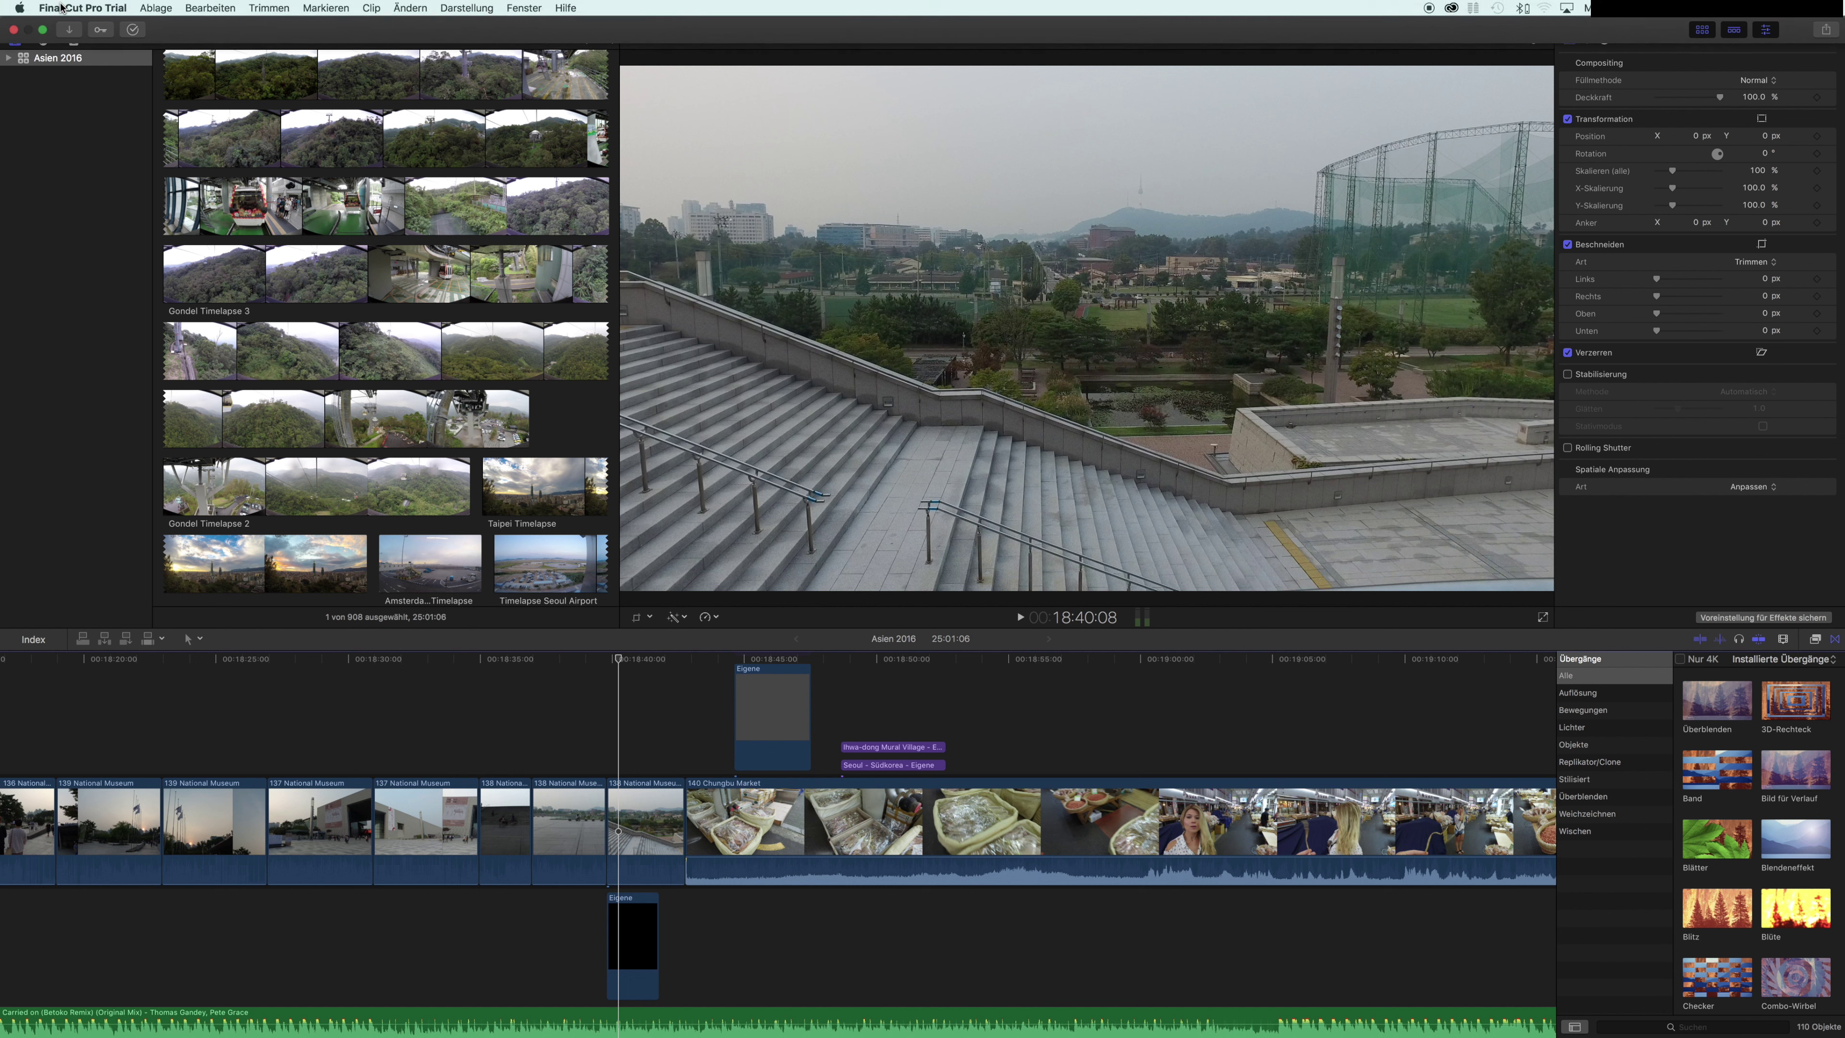
{"action": "left_click", "coordinate": [141, 9]}
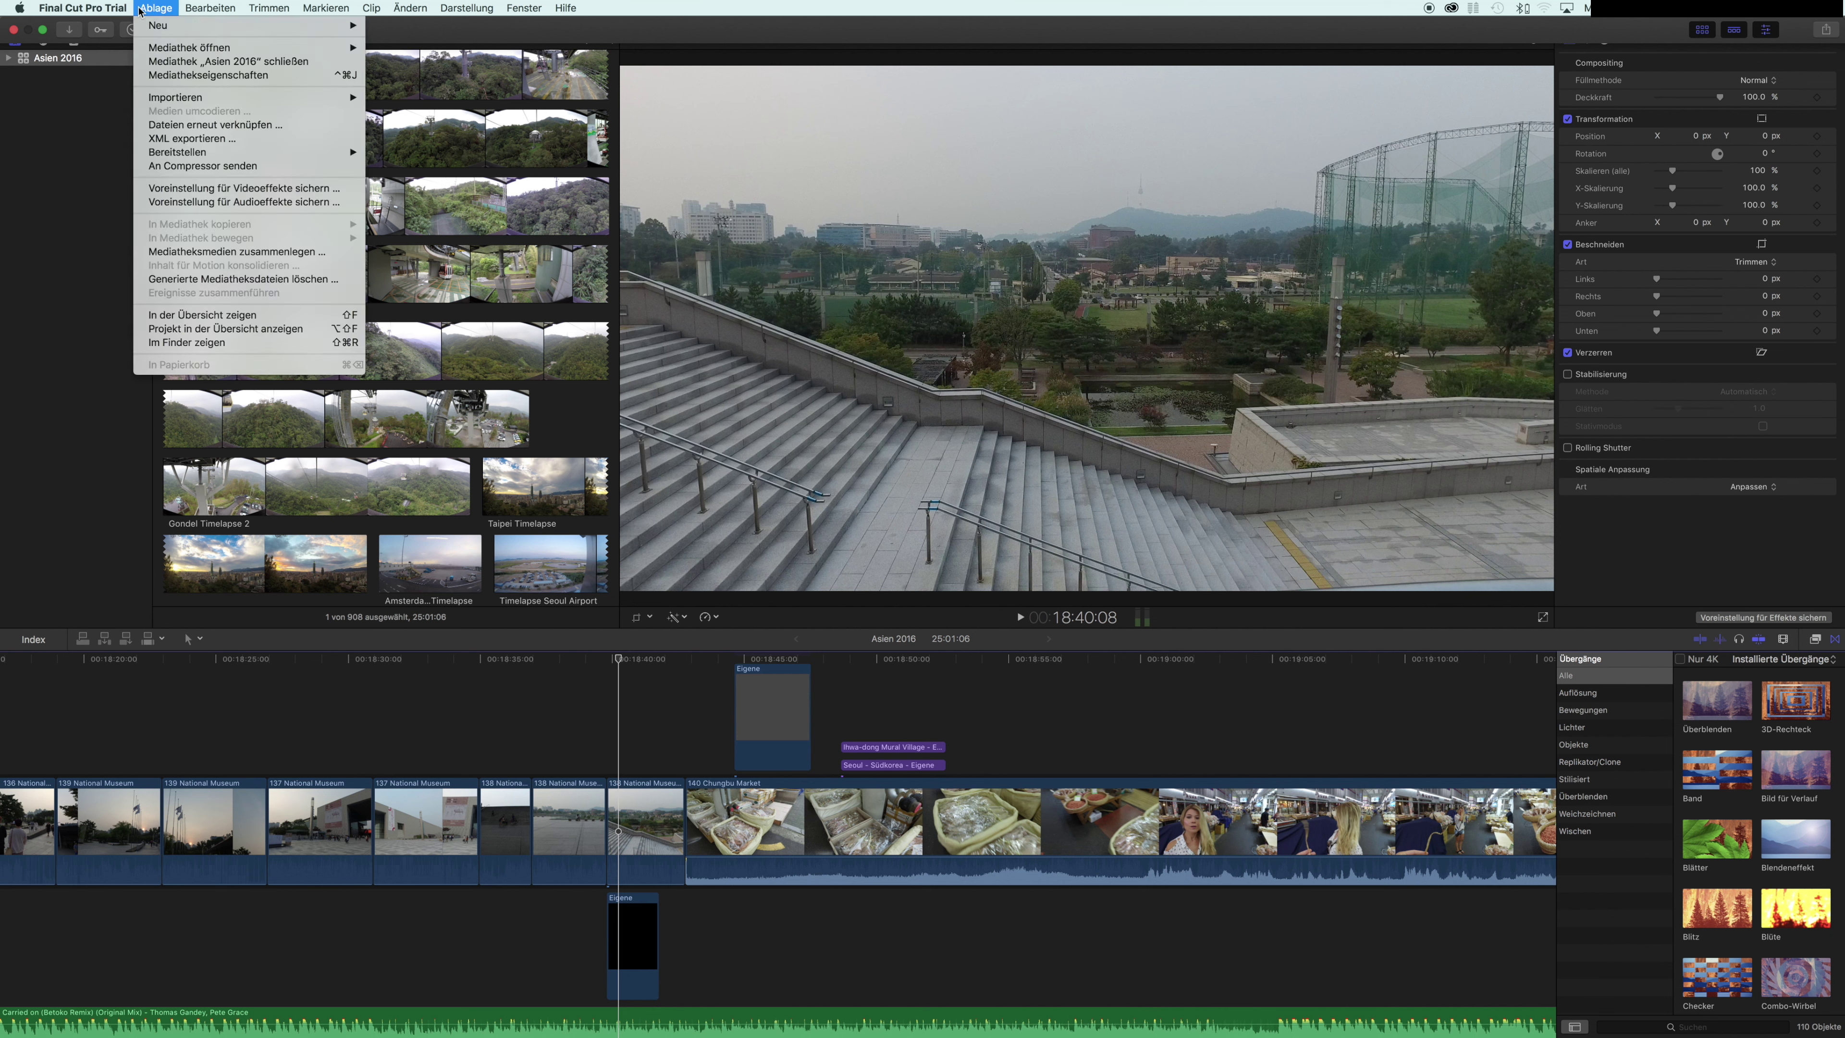
{"action": "mouse_move", "coordinate": [163, 28]}
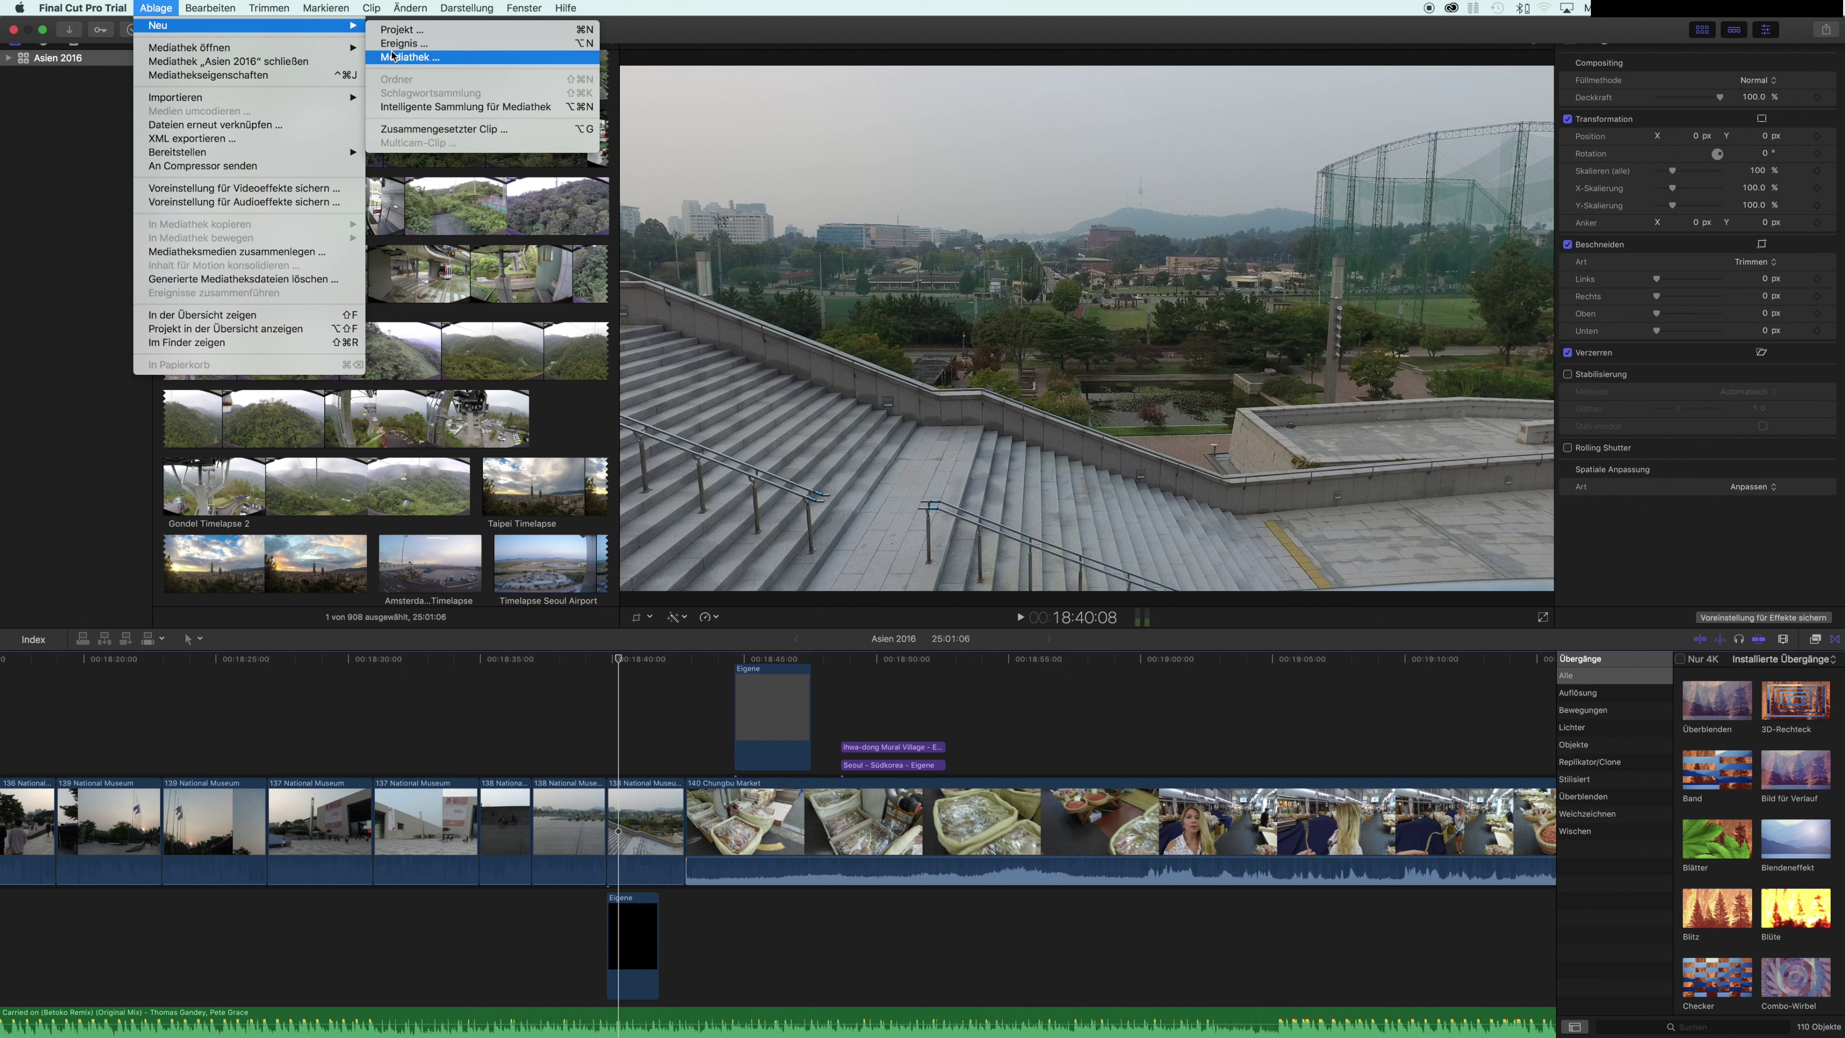
{"action": "left_click", "coordinate": [396, 58]}
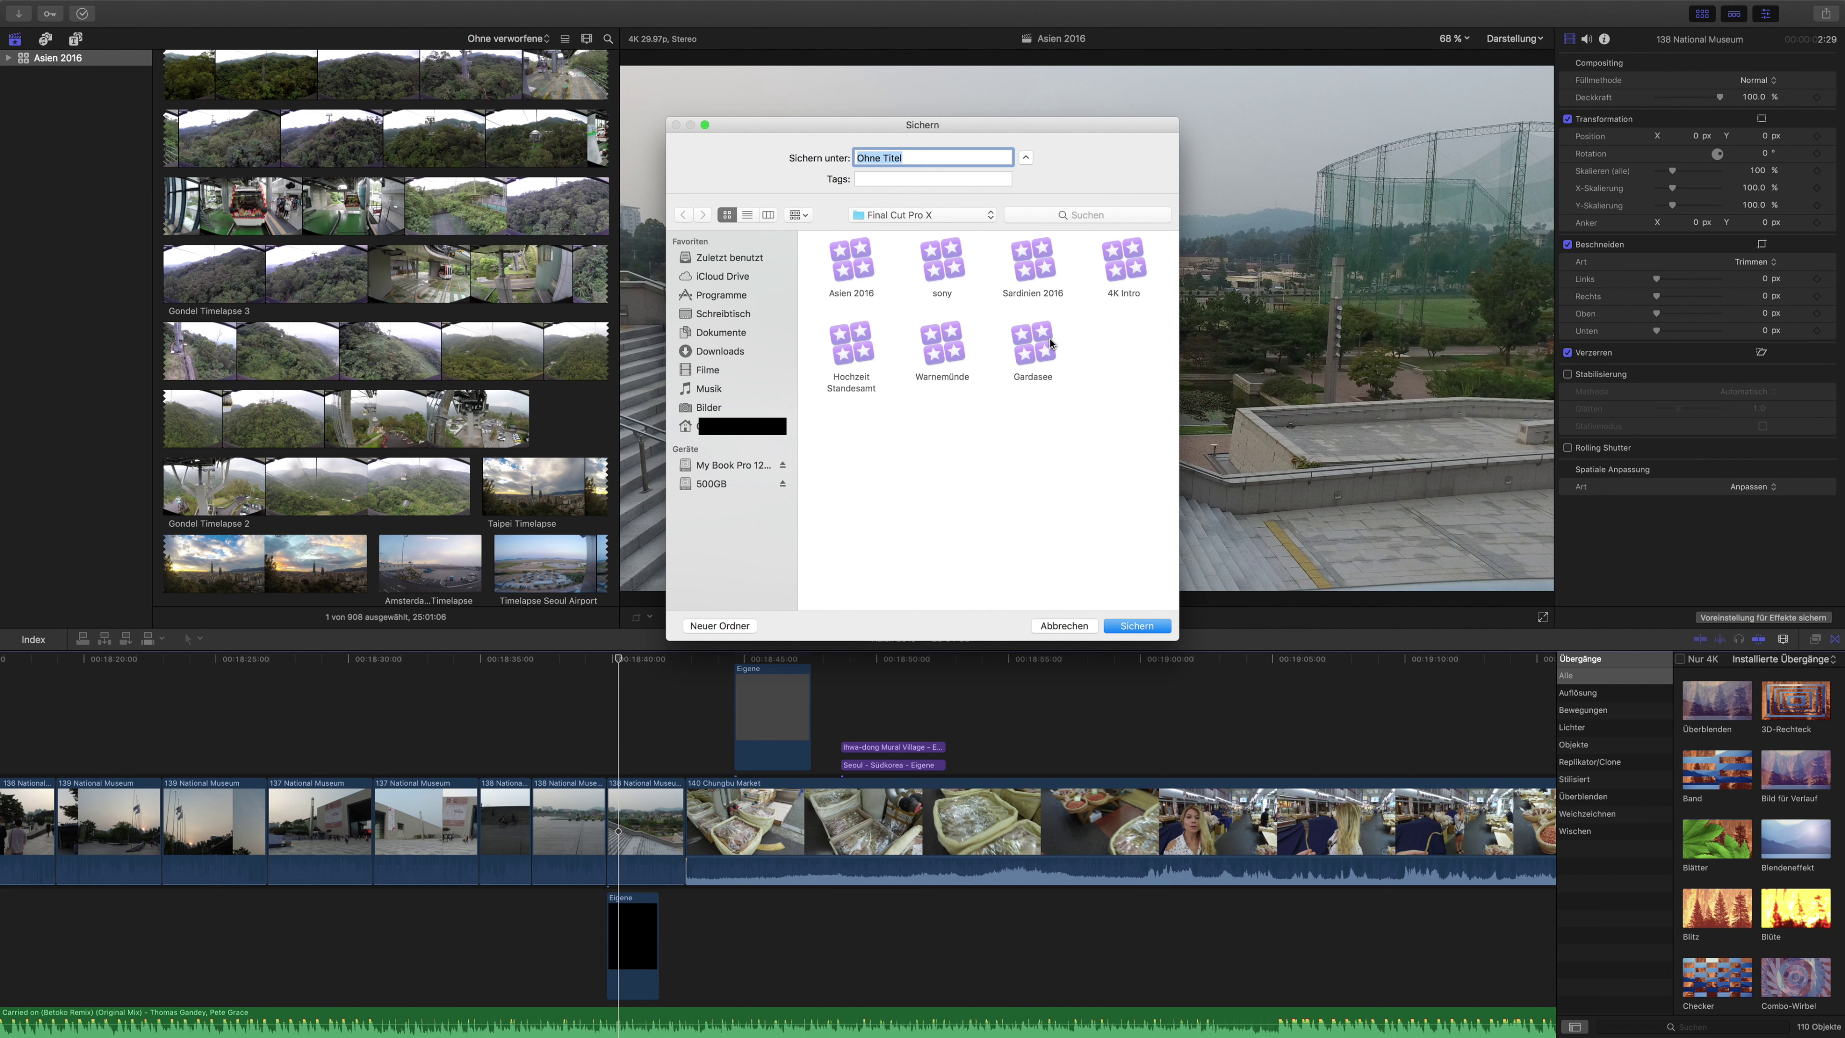
Save the library as 'Südkorea GoPro' in My Book Pro 12TB > Final Cut Pro X
{"action": "type", "text": "Südkorea Go"}
{"action": "type", "text": "Pro"}
{"action": "left_click", "coordinate": [1026, 158]}
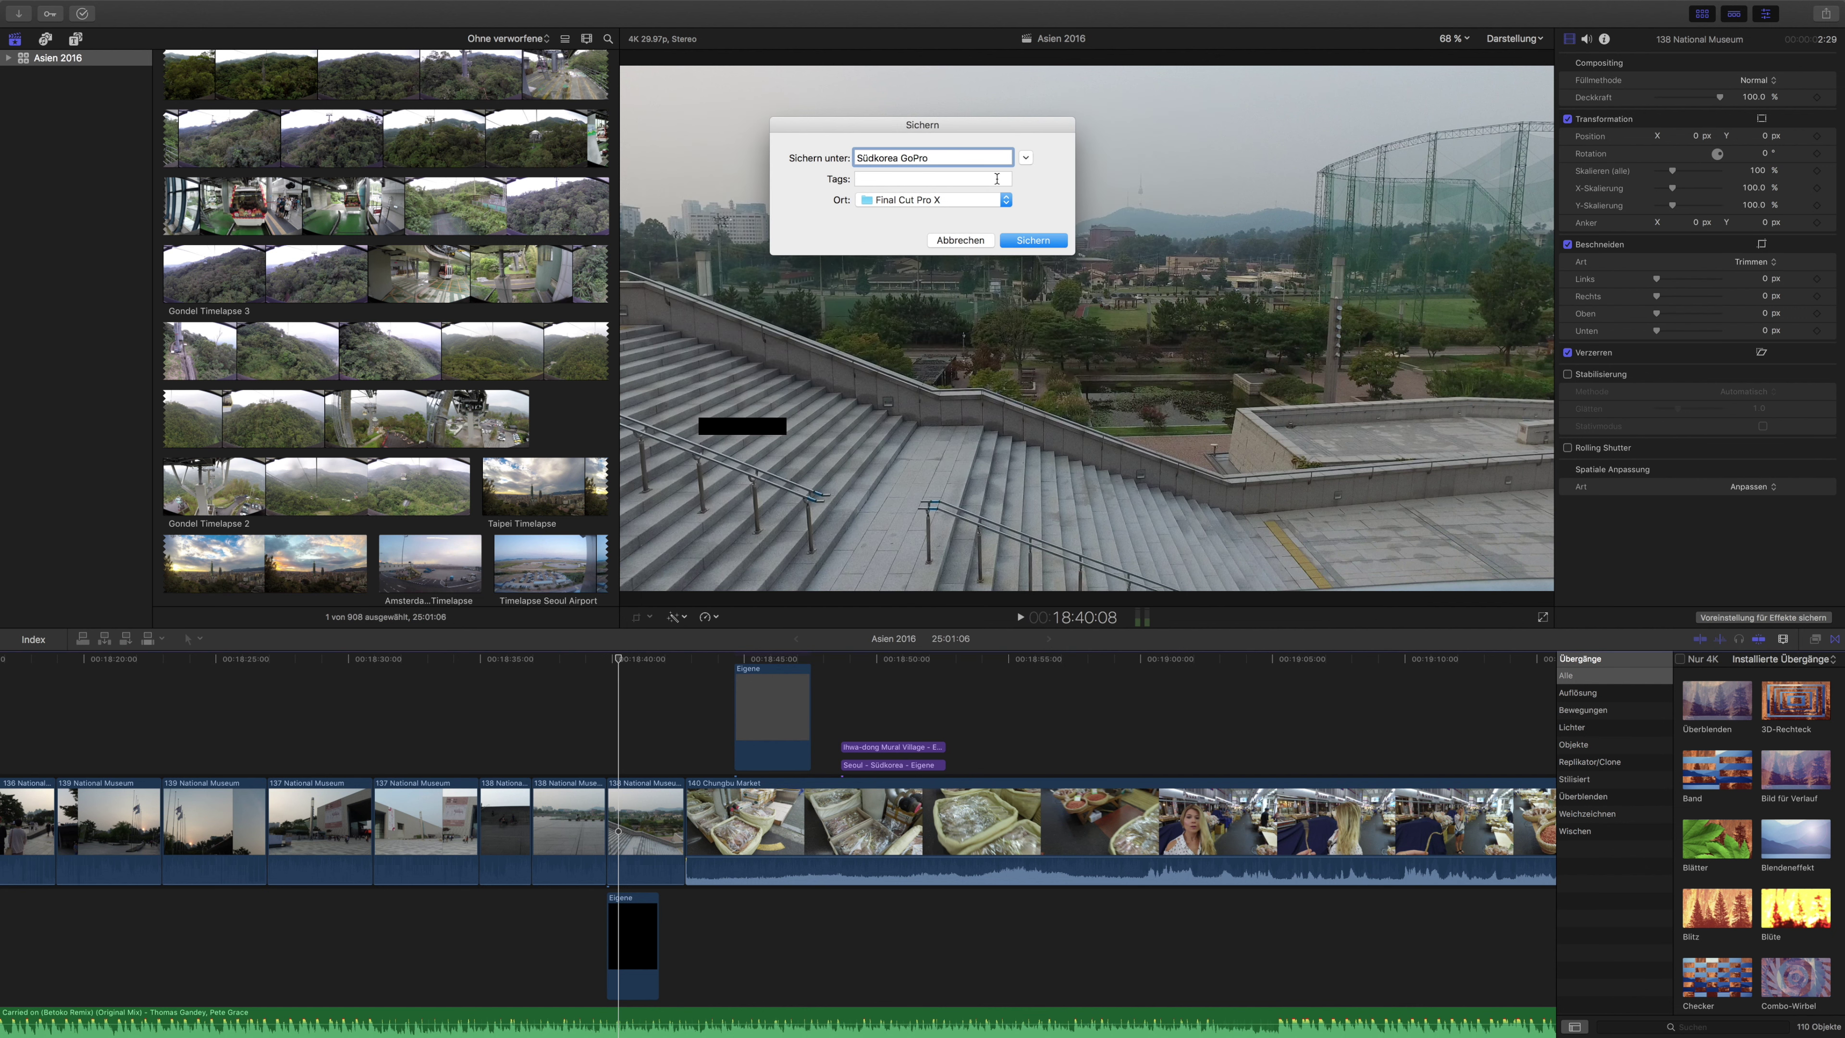
{"action": "left_click", "coordinate": [1026, 158]}
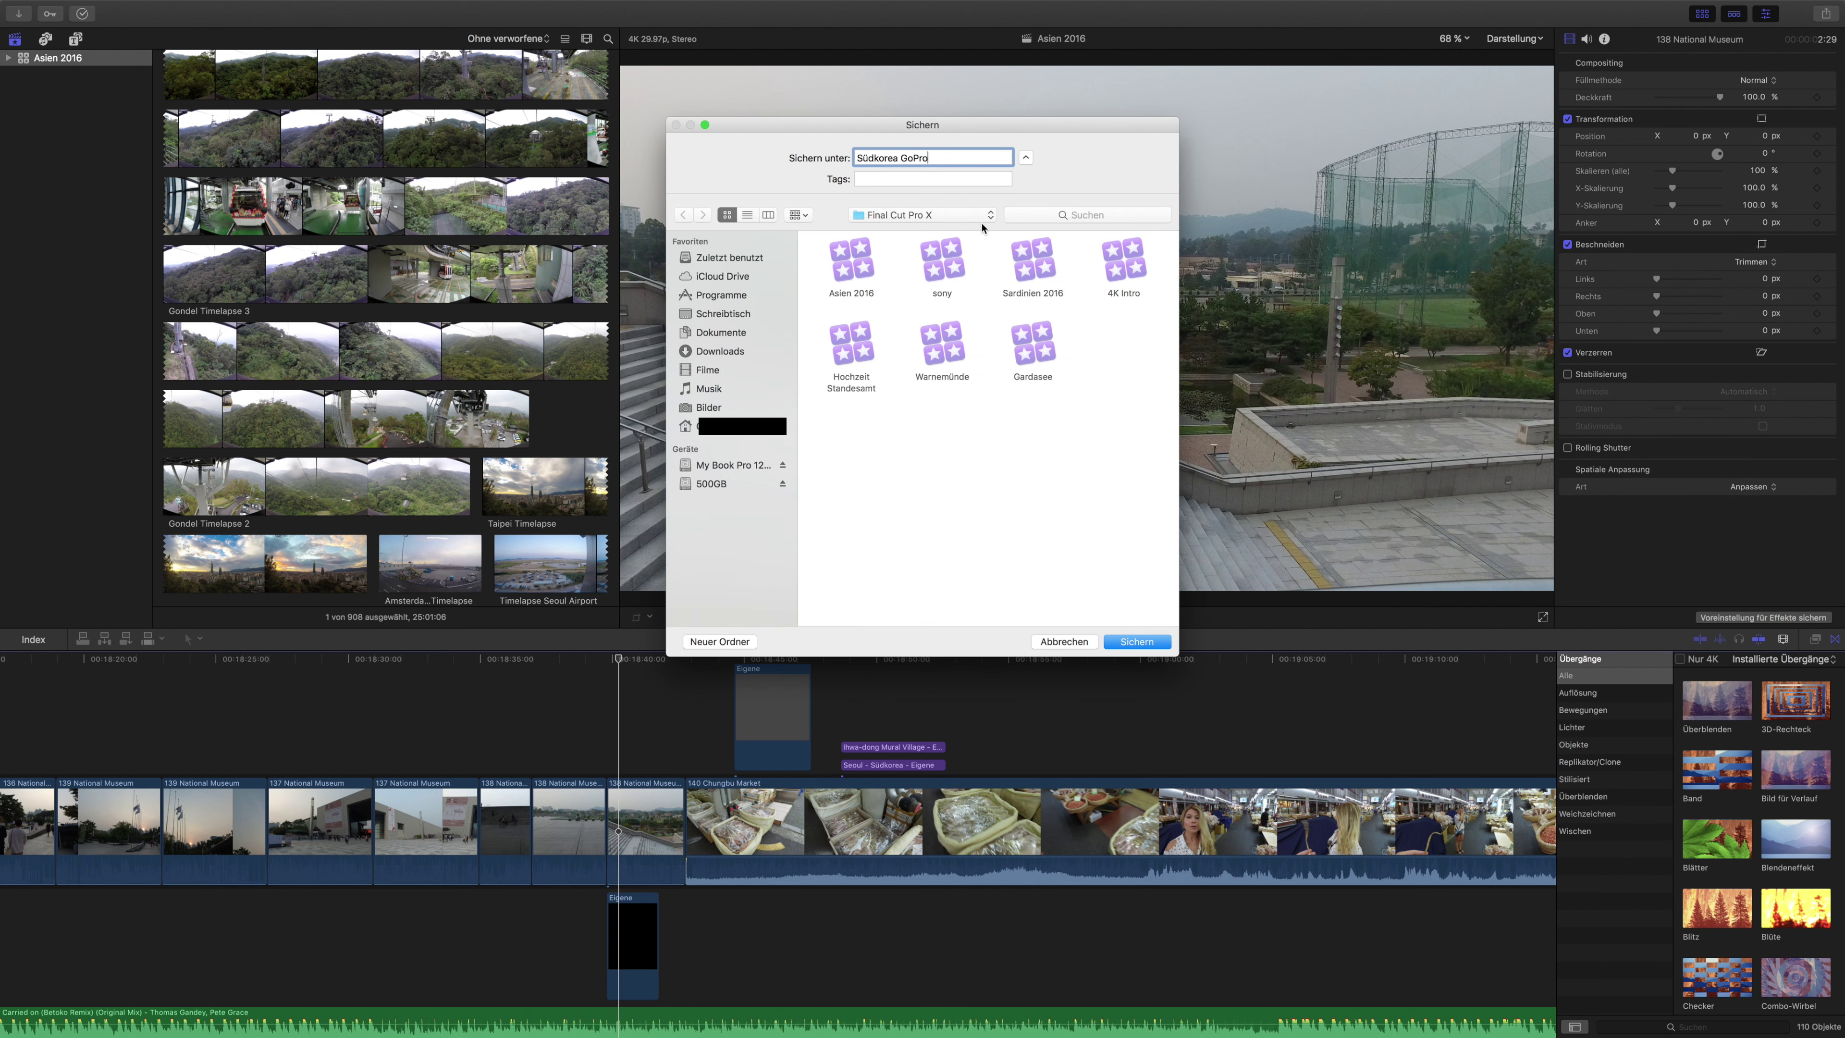
{"action": "left_click", "coordinate": [967, 215]}
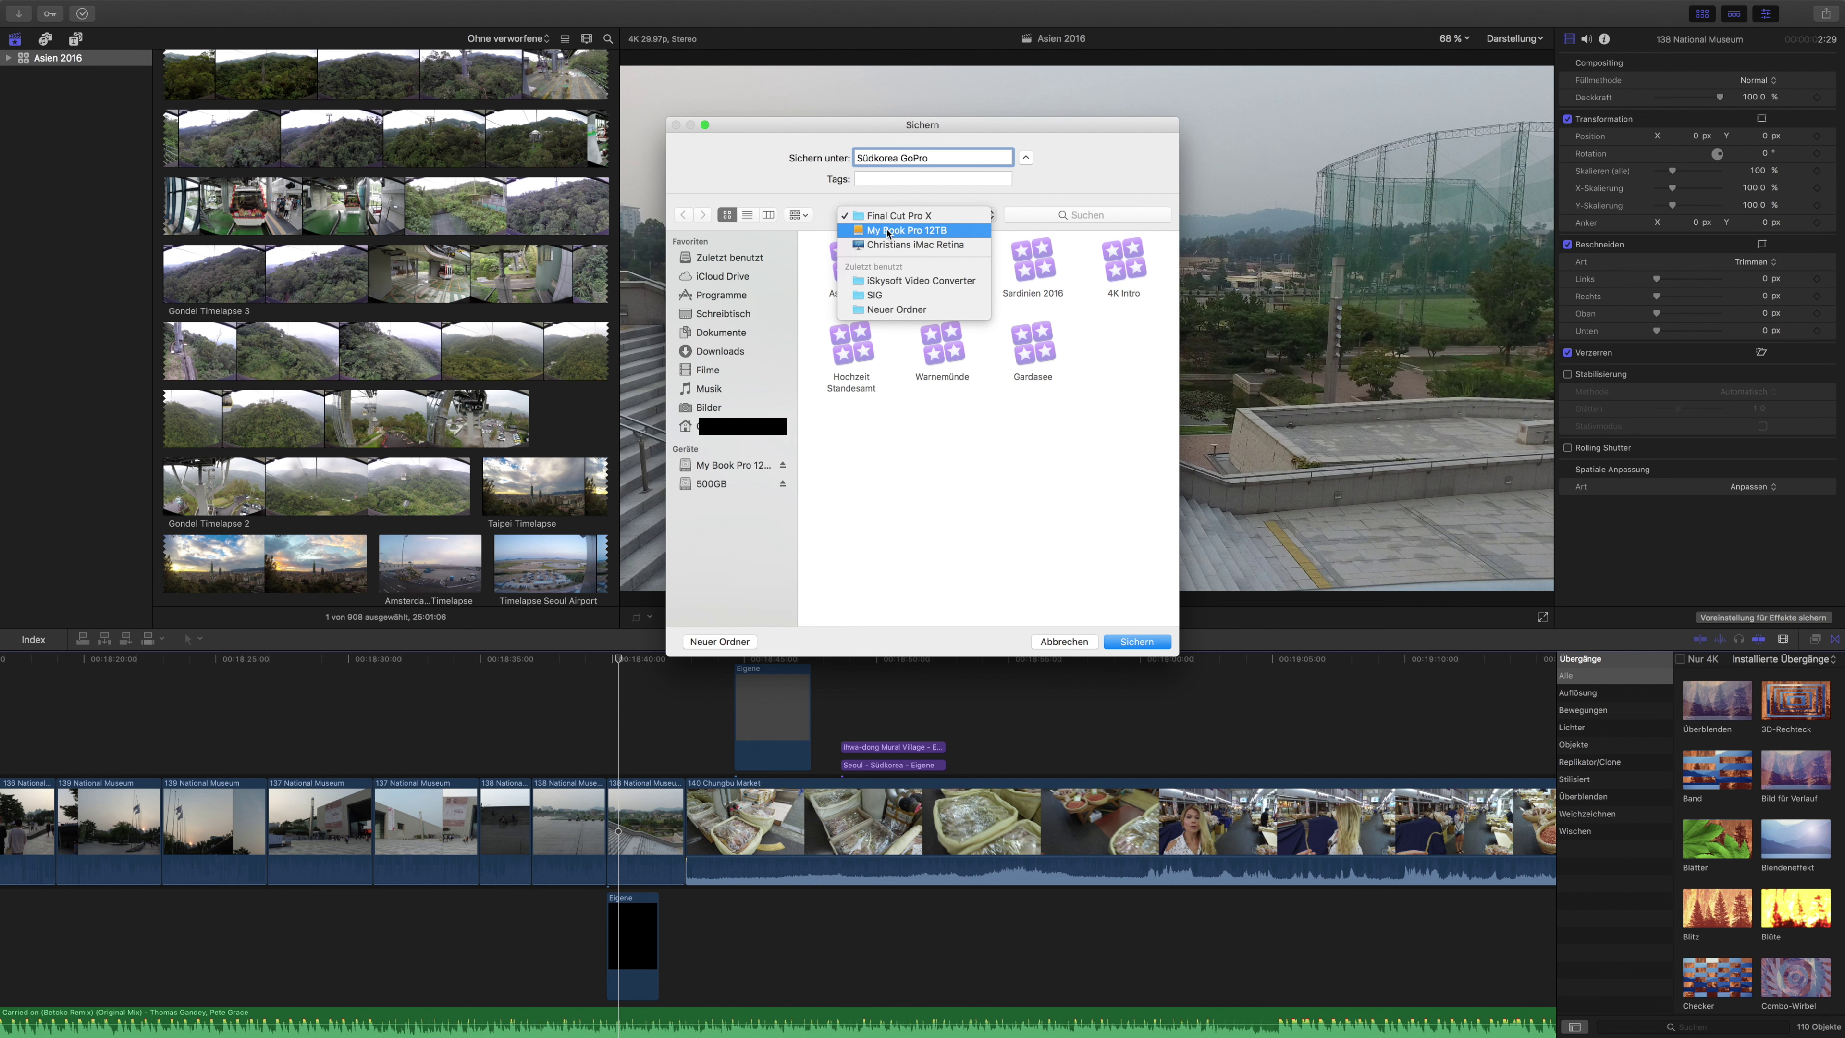
{"action": "left_click", "coordinate": [885, 230]}
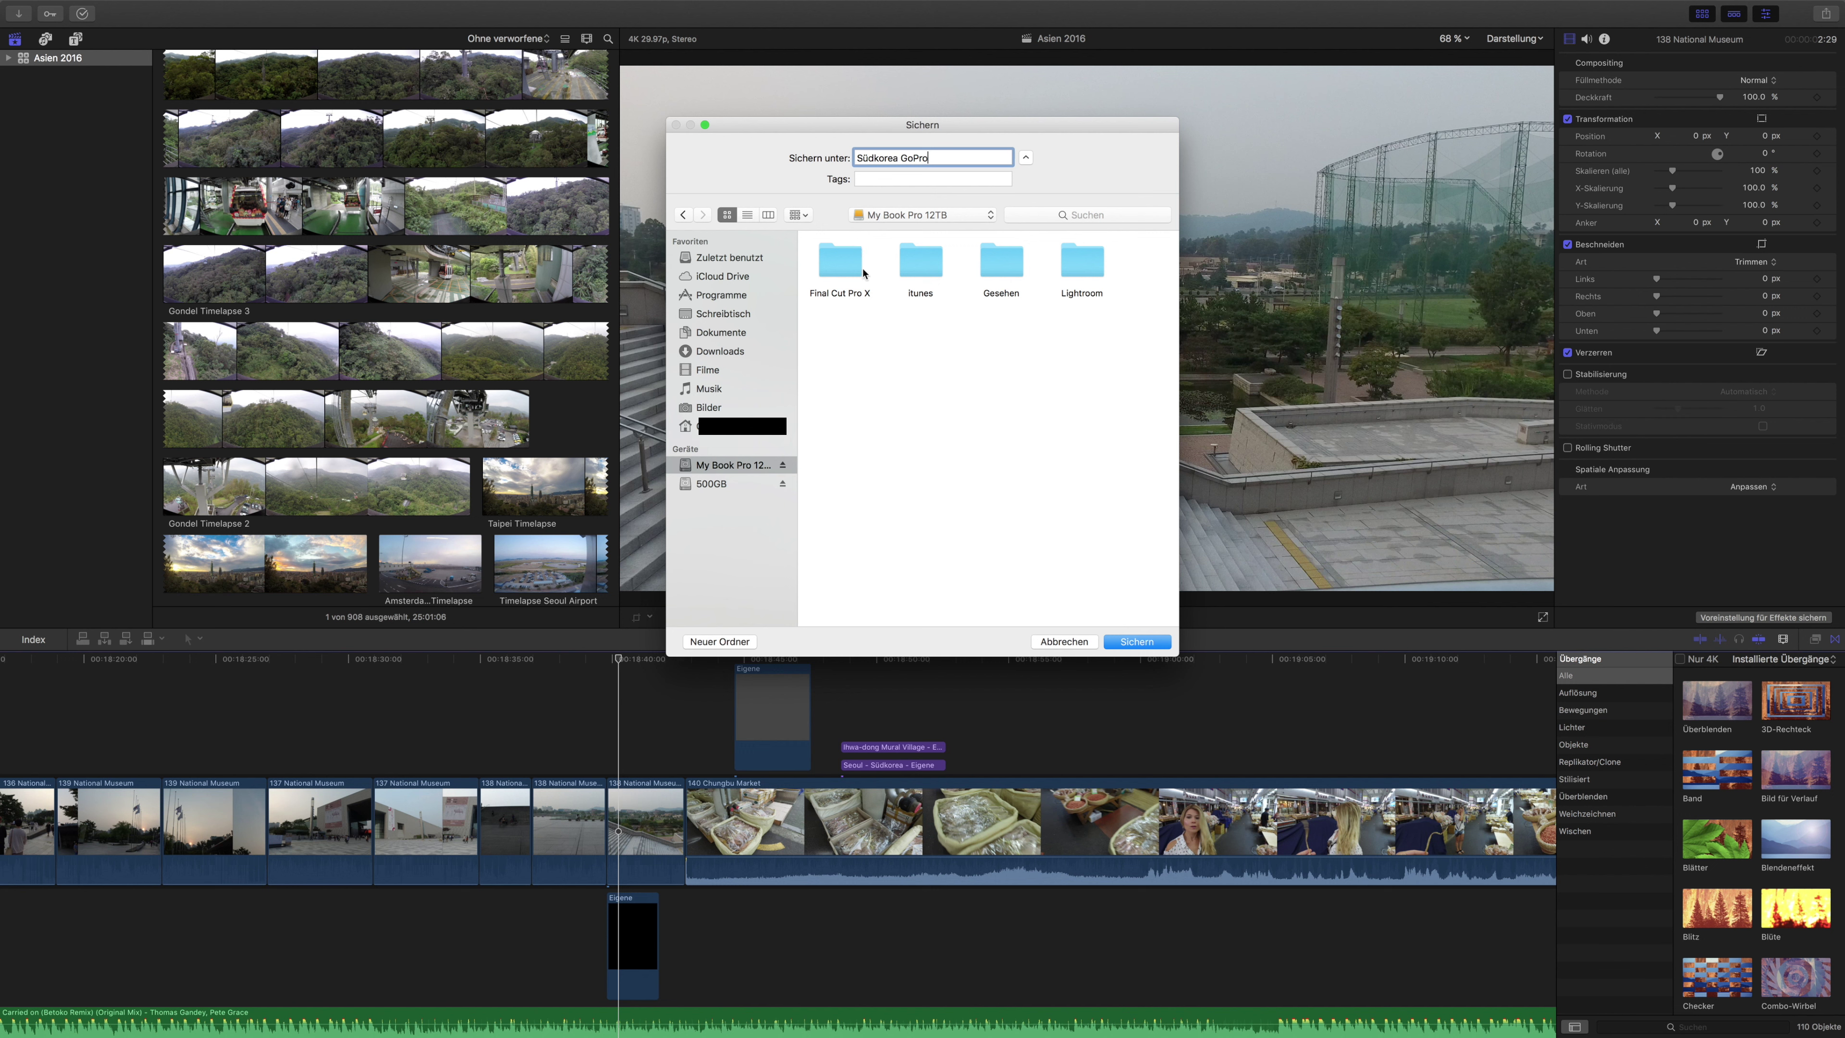
{"action": "double_click", "coordinate": [848, 267]}
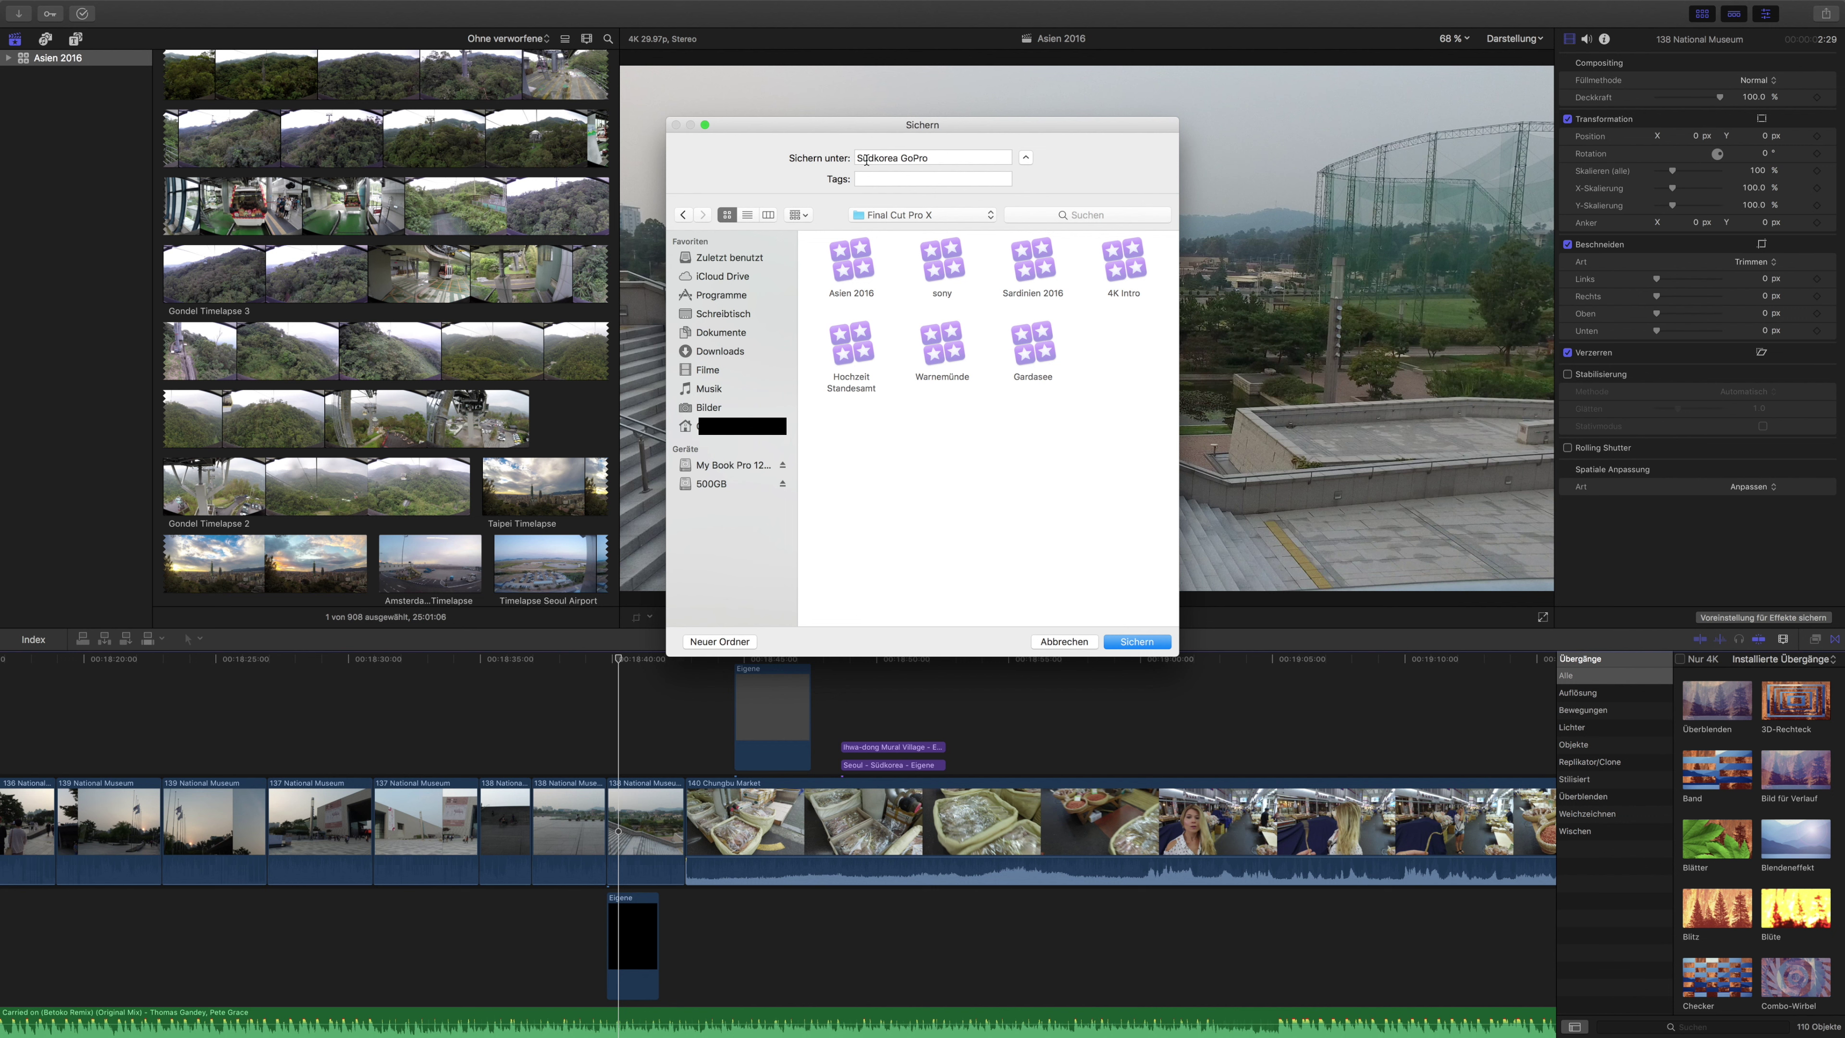
{"action": "left_click", "coordinate": [1130, 643]}
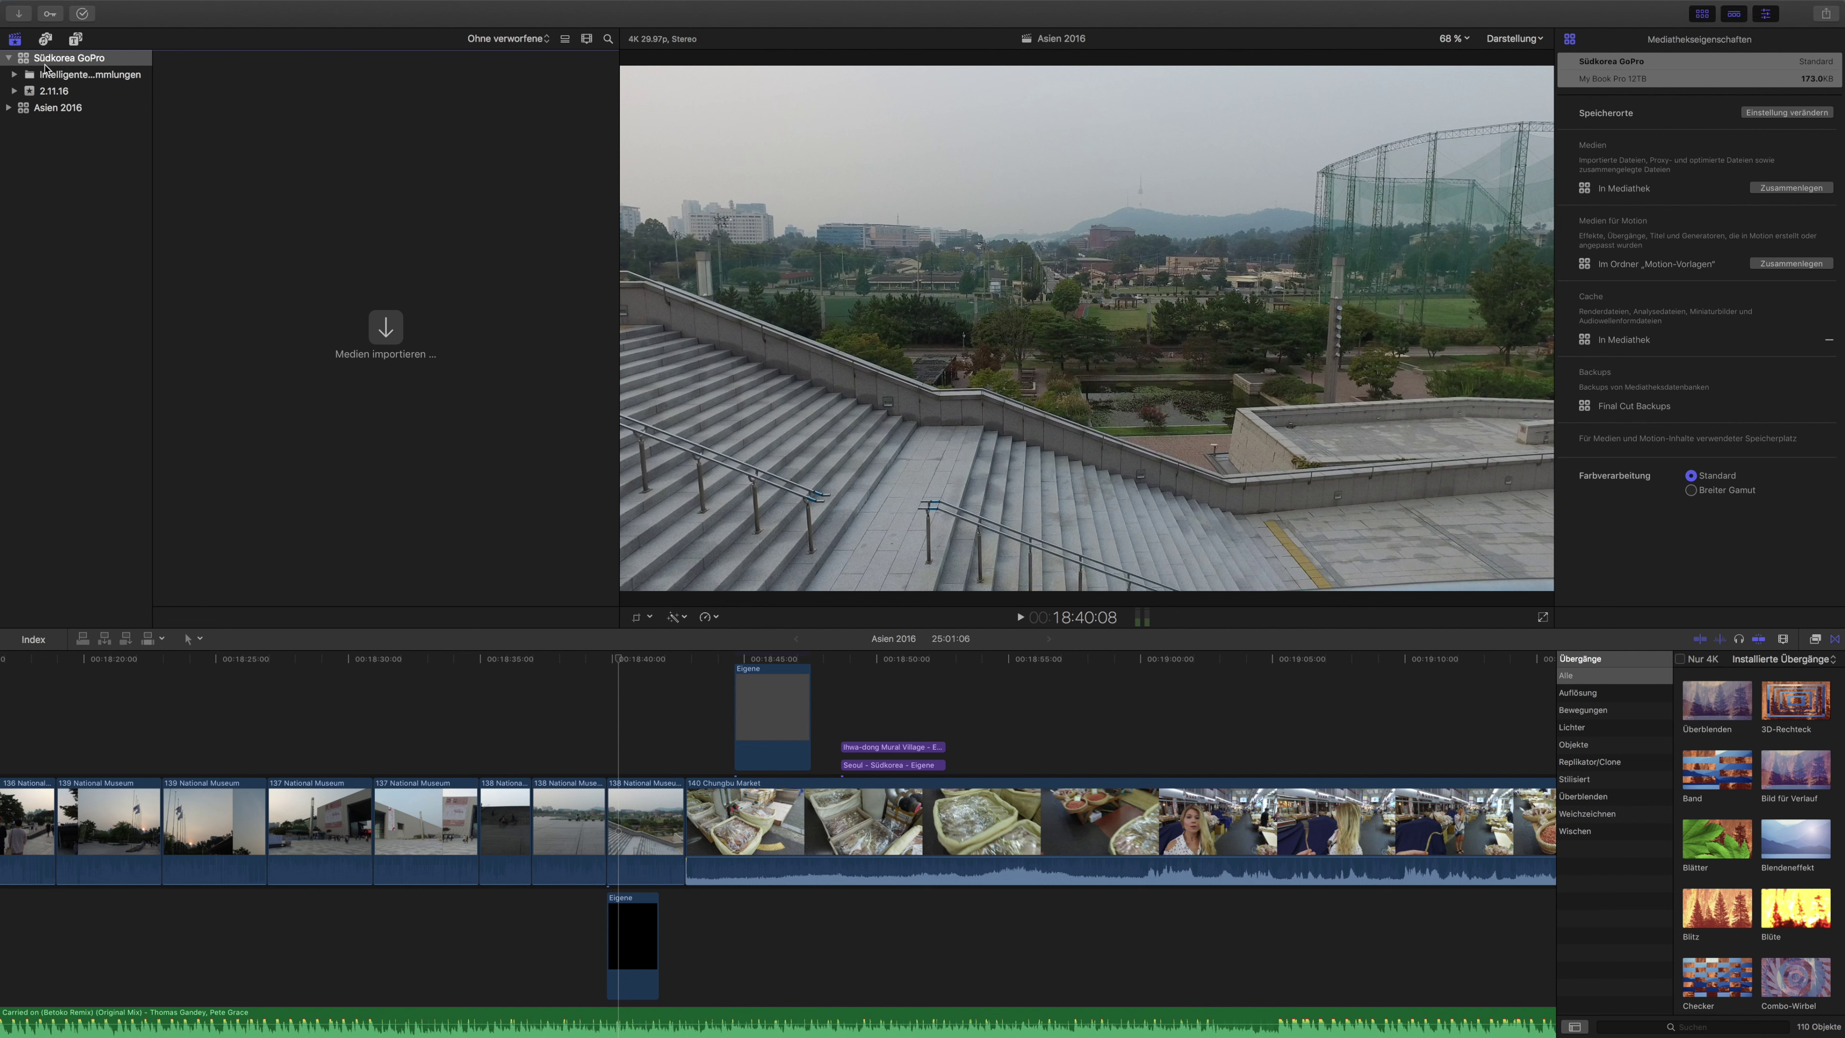
Close the Asien 2016 library from its context menu
{"action": "left_click", "coordinate": [49, 110]}
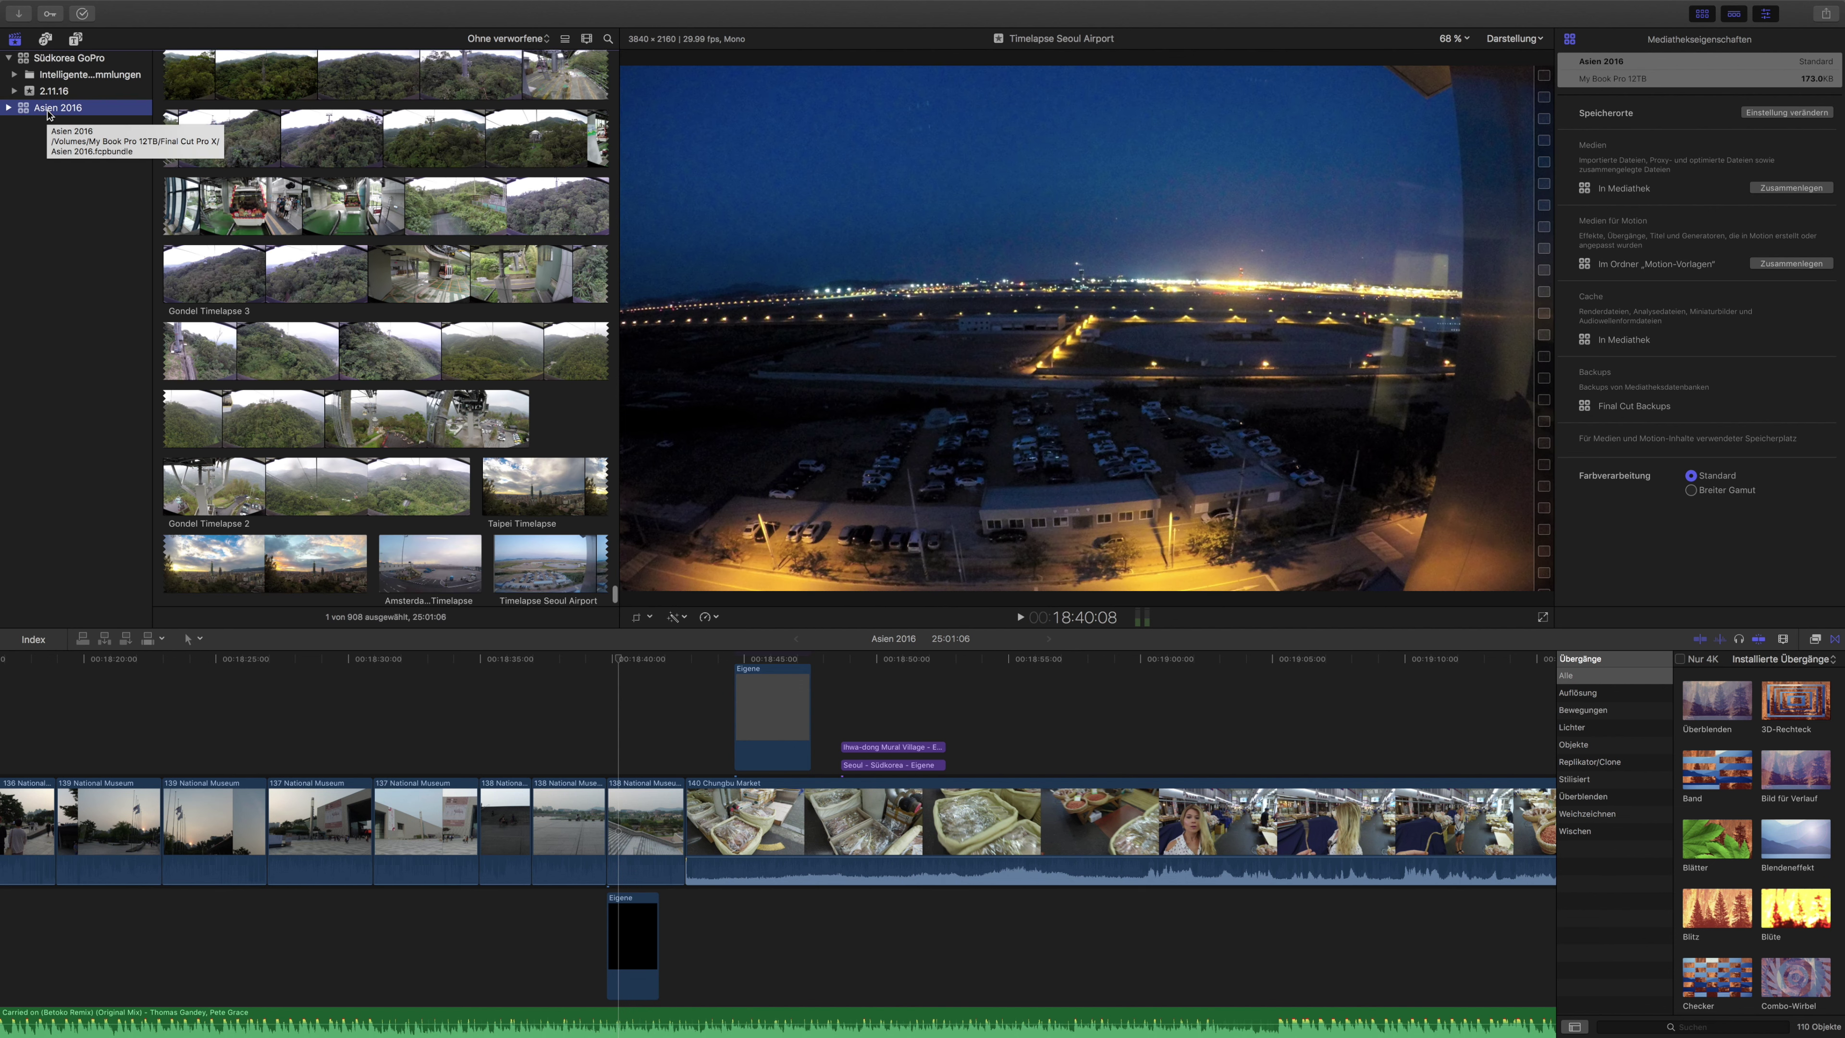
{"action": "right_click", "coordinate": [50, 113]}
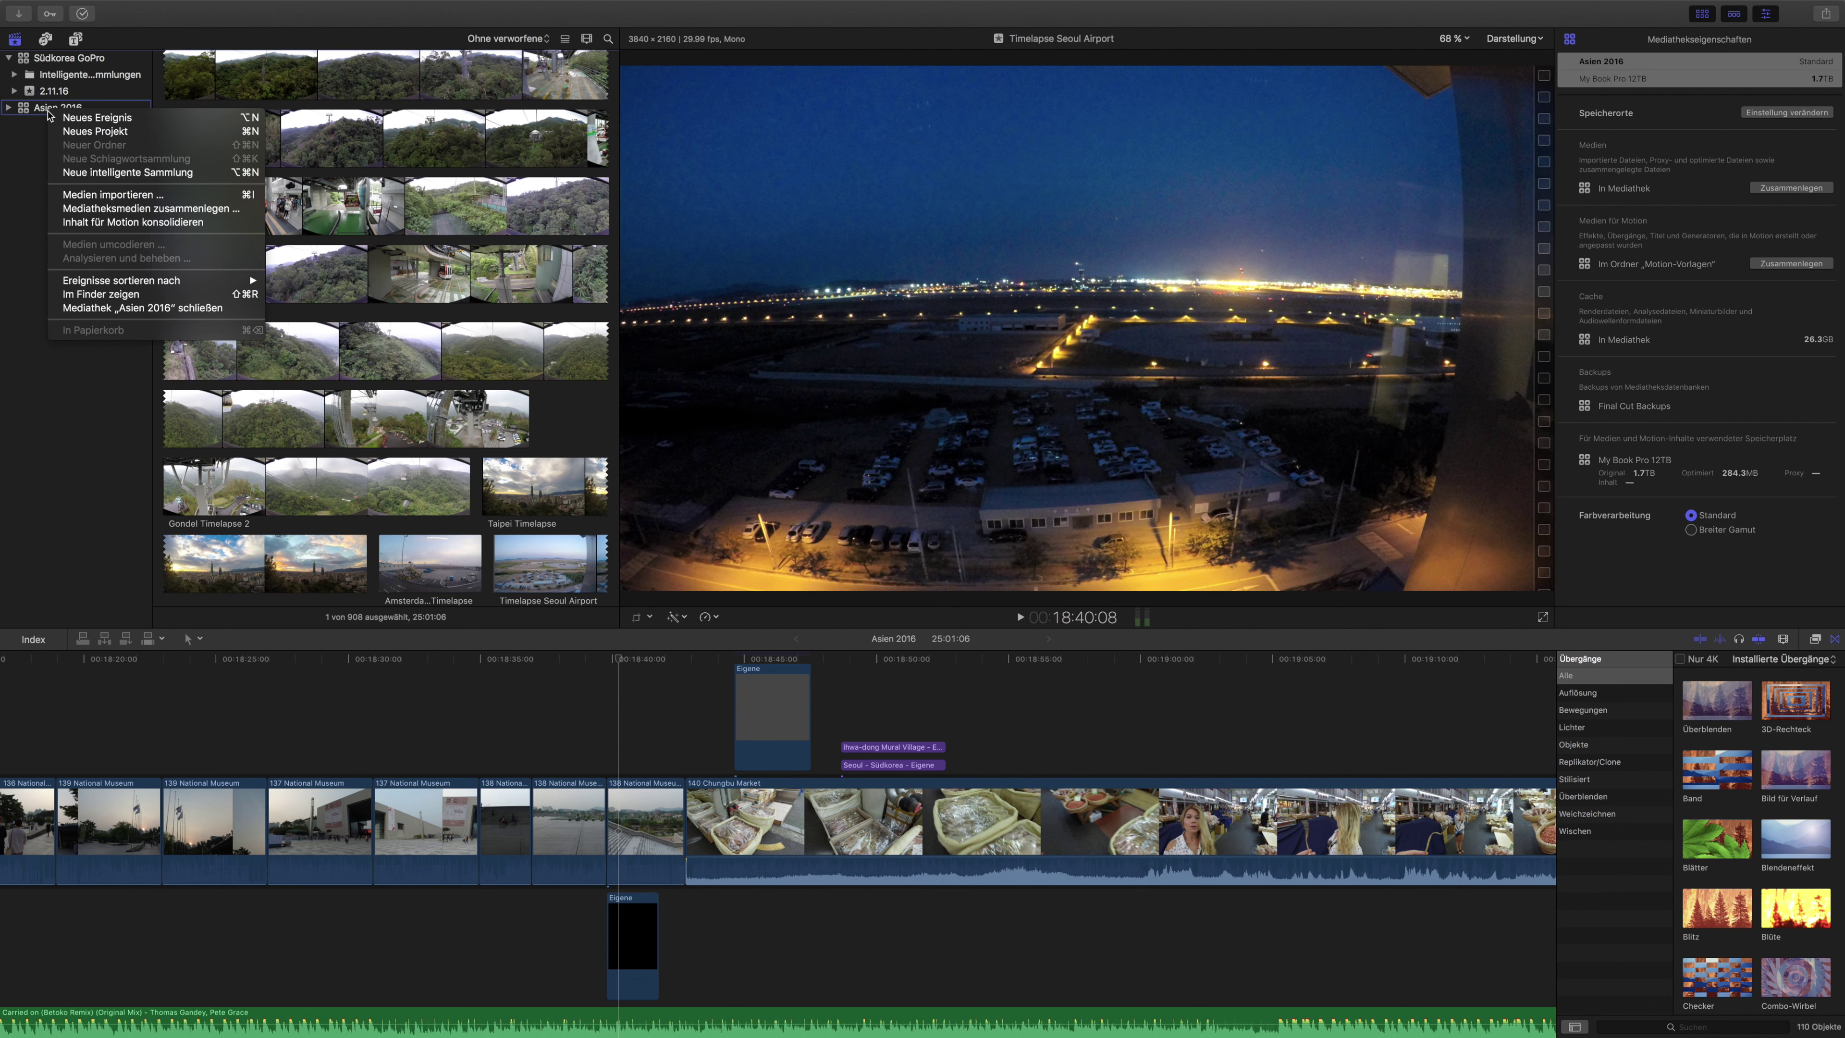
{"action": "left_click", "coordinate": [84, 309]}
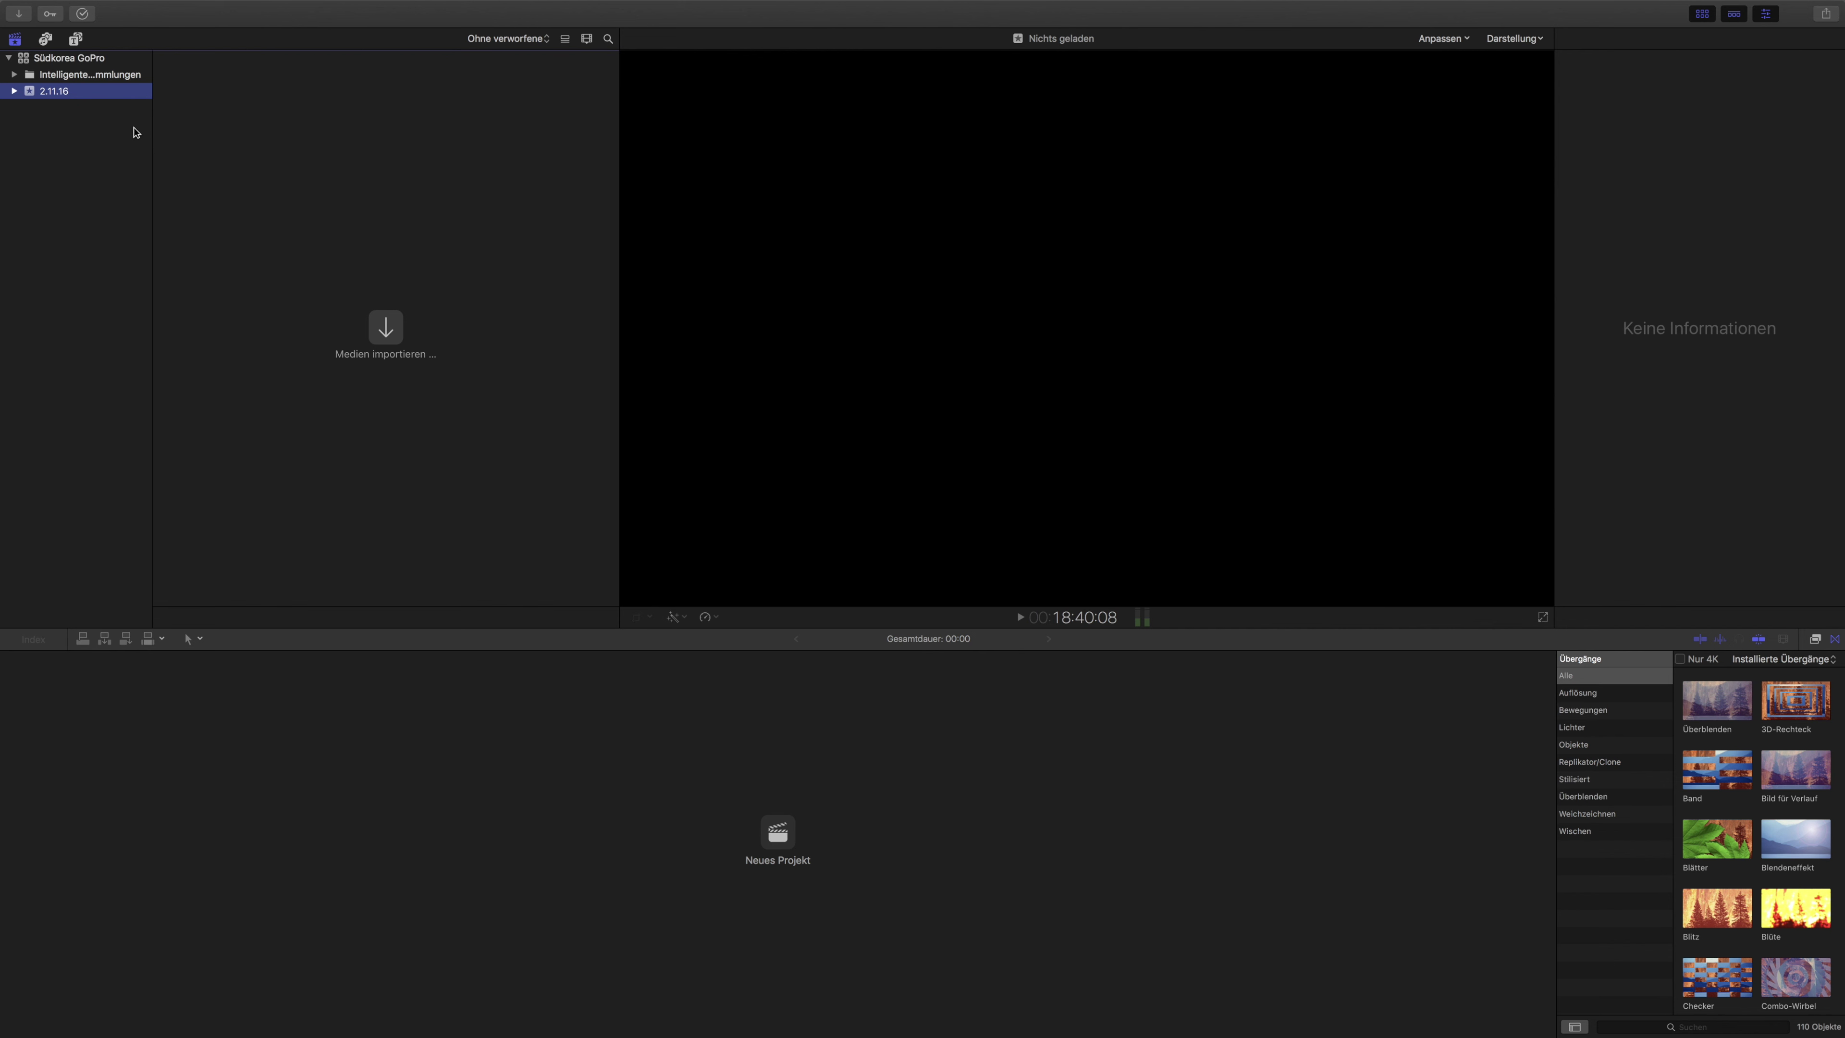
Rename the 2.11.16 event to 'GoPro' and select the Südkorea GoPro library
{"action": "left_click", "coordinate": [47, 93]}
{"action": "type", "text": "GoPro"}
{"action": "key", "text": "Return"}
{"action": "left_click", "coordinate": [32, 63]}
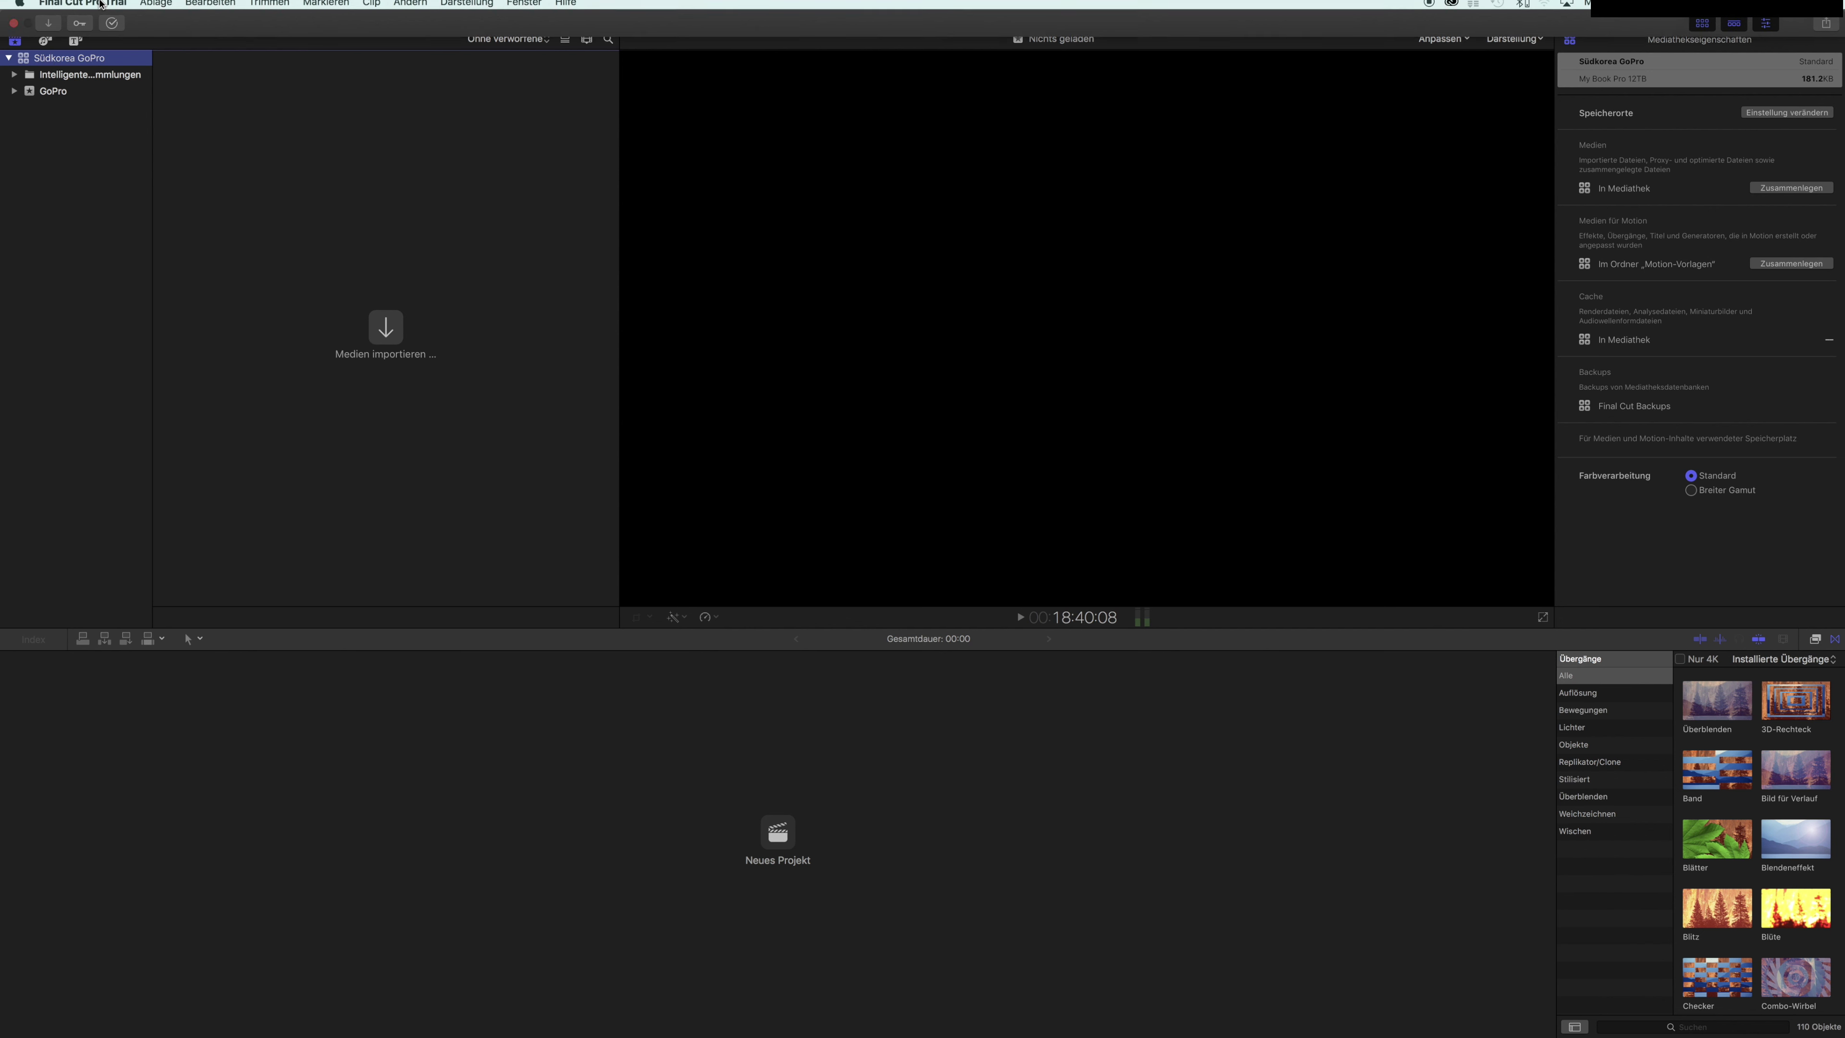
{"action": "left_click", "coordinate": [155, 9]}
Create a new event named 'Filme' via Ablage > Neu > Ereignis, alongside the GoPro event
{"action": "mouse_move", "coordinate": [189, 25]}
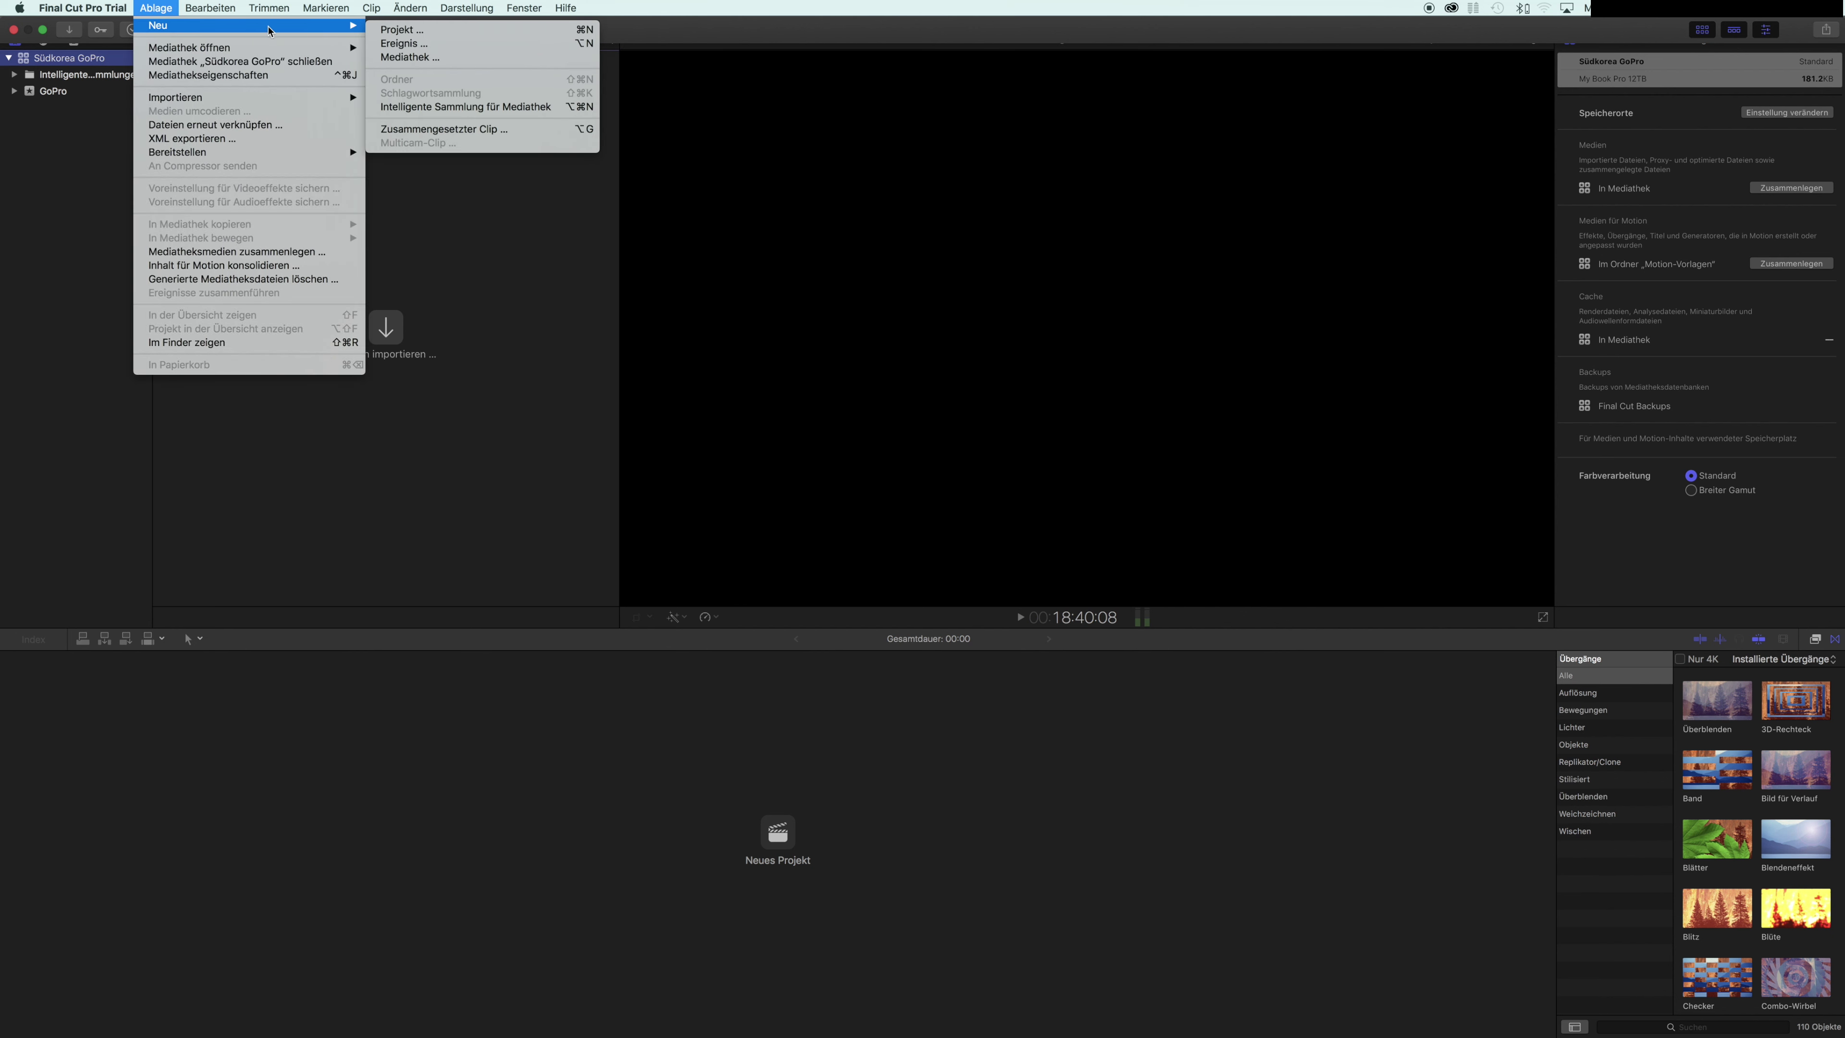
{"action": "left_click", "coordinate": [423, 50]}
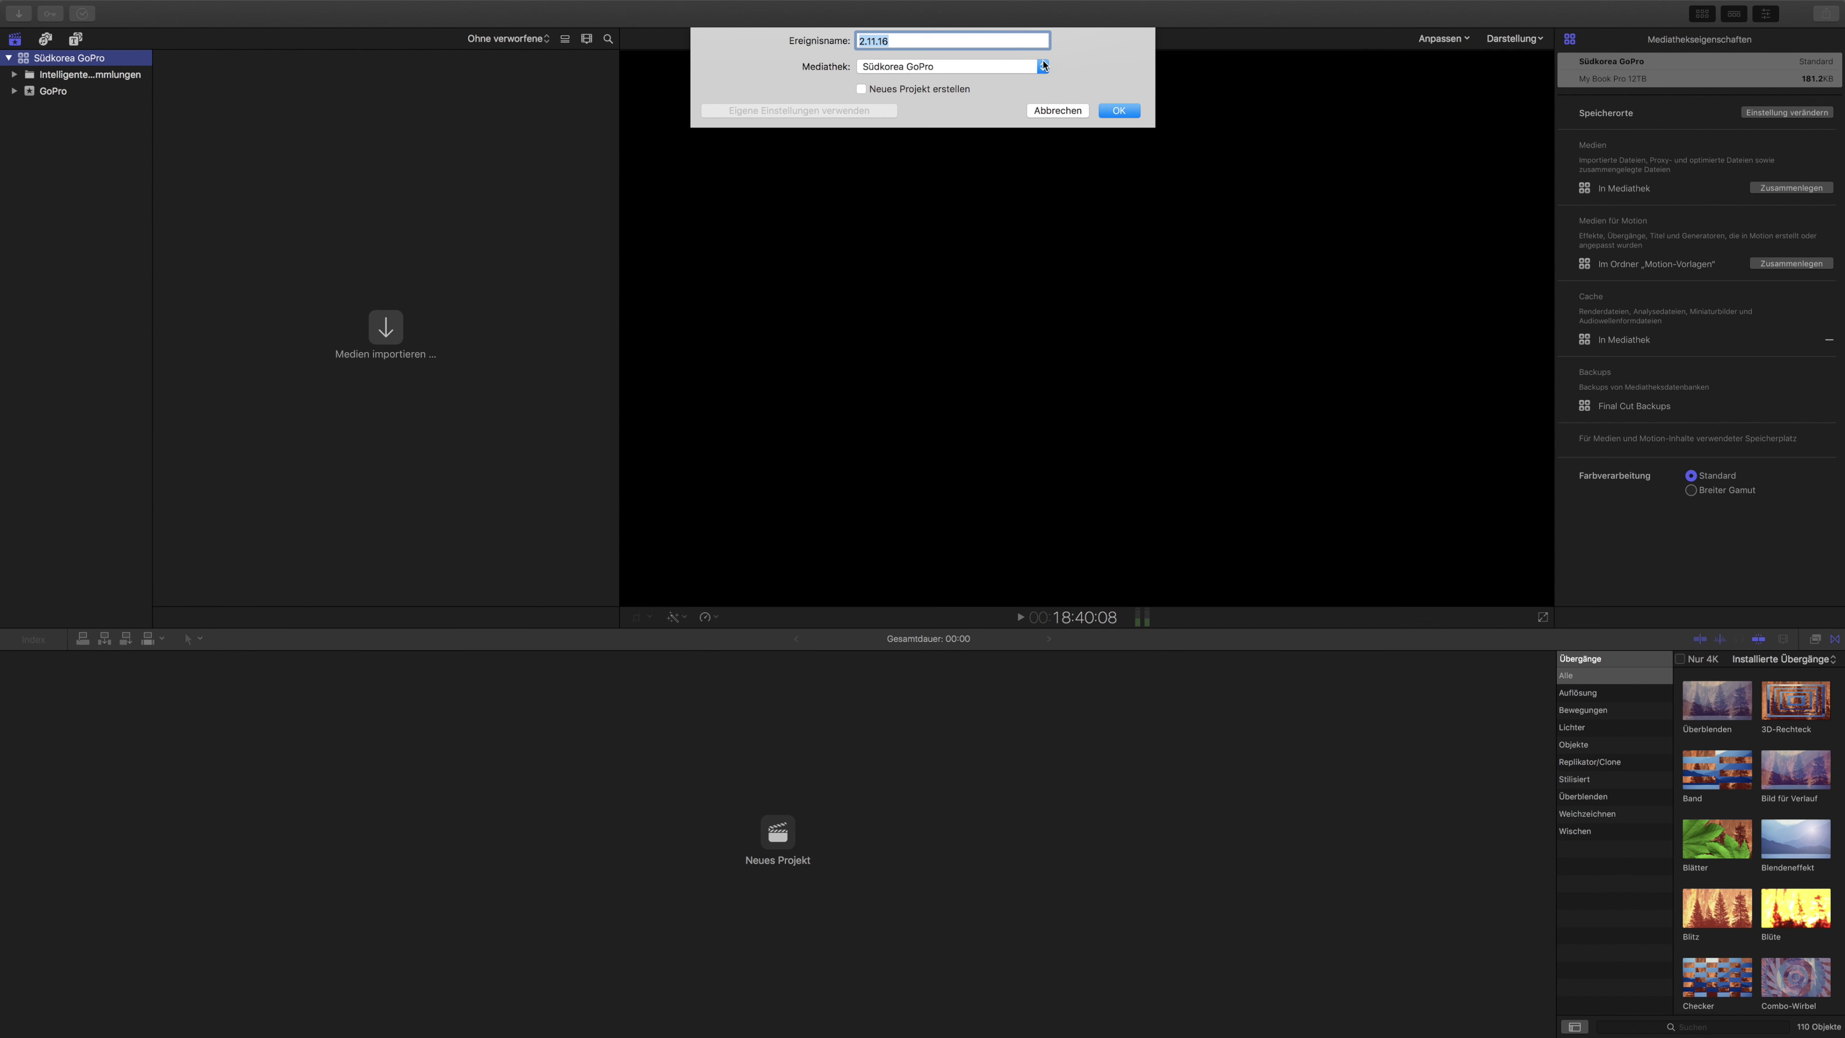
{"action": "type", "text": "Filme"}
{"action": "key", "text": "Return"}
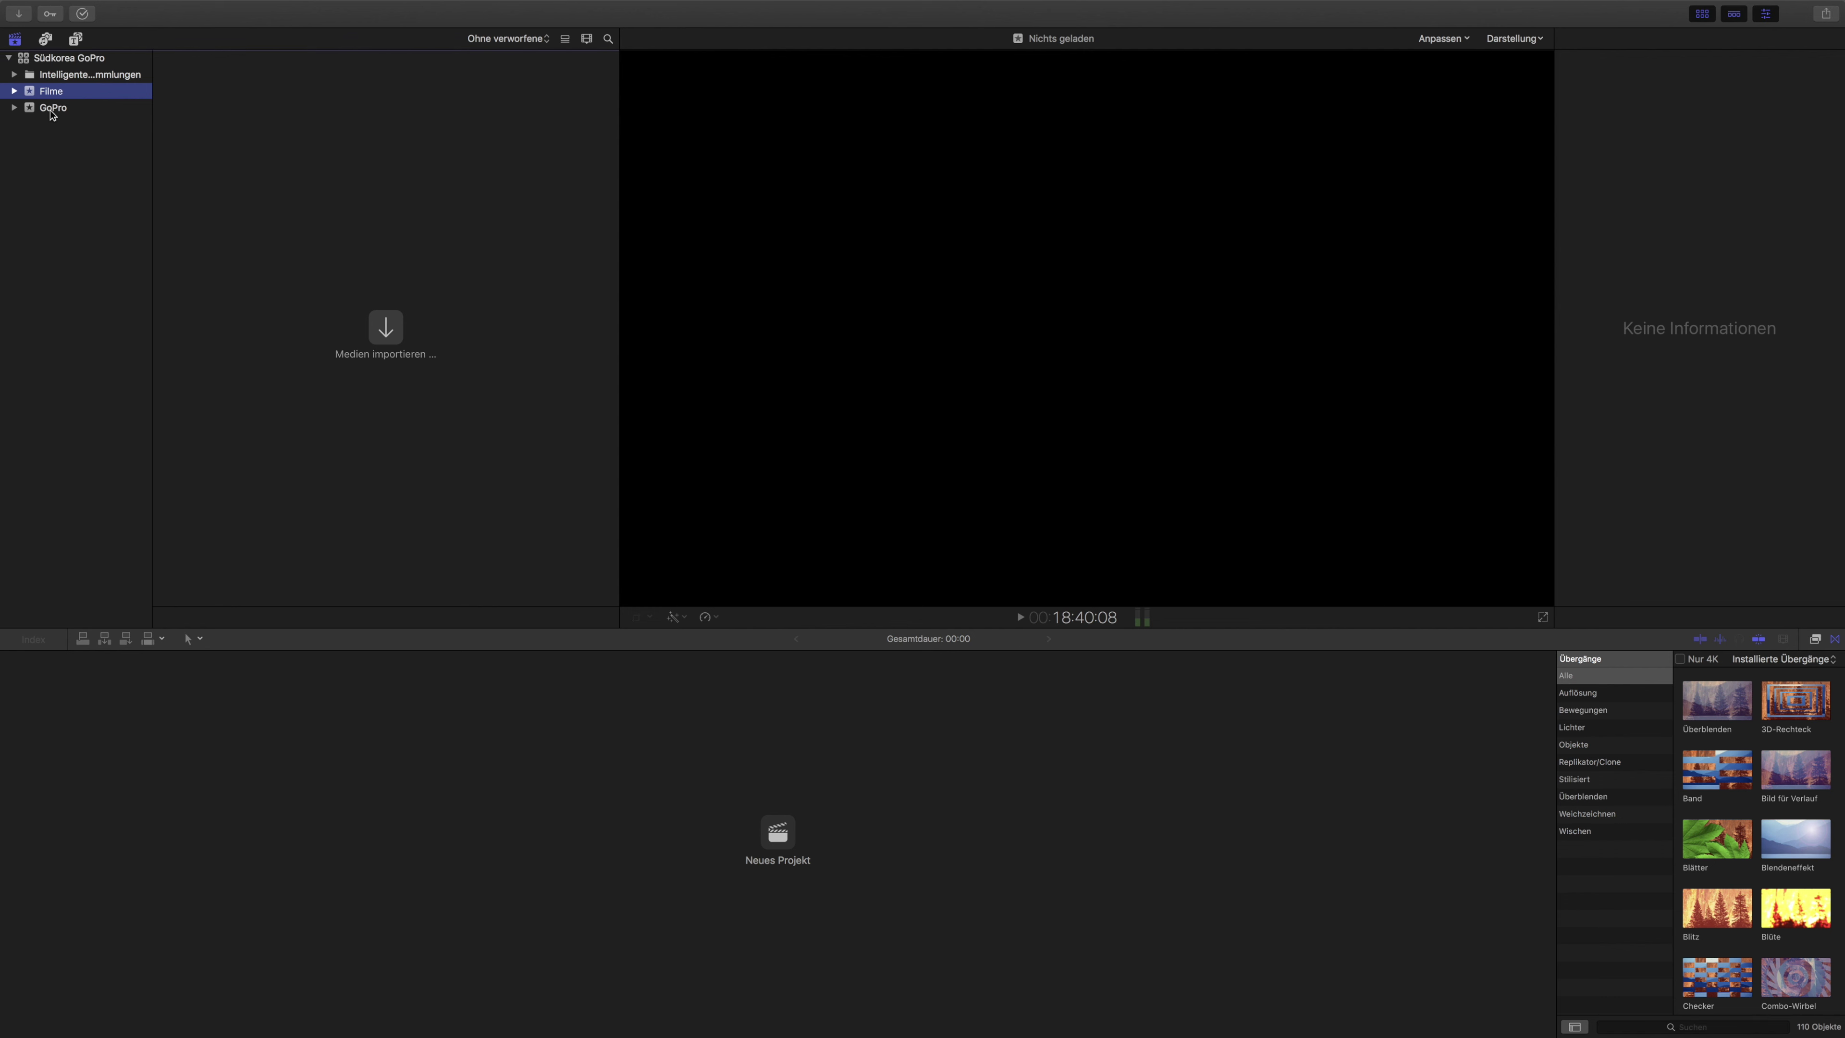
{"action": "left_click", "coordinate": [51, 109]}
{"action": "left_click", "coordinate": [51, 109]}
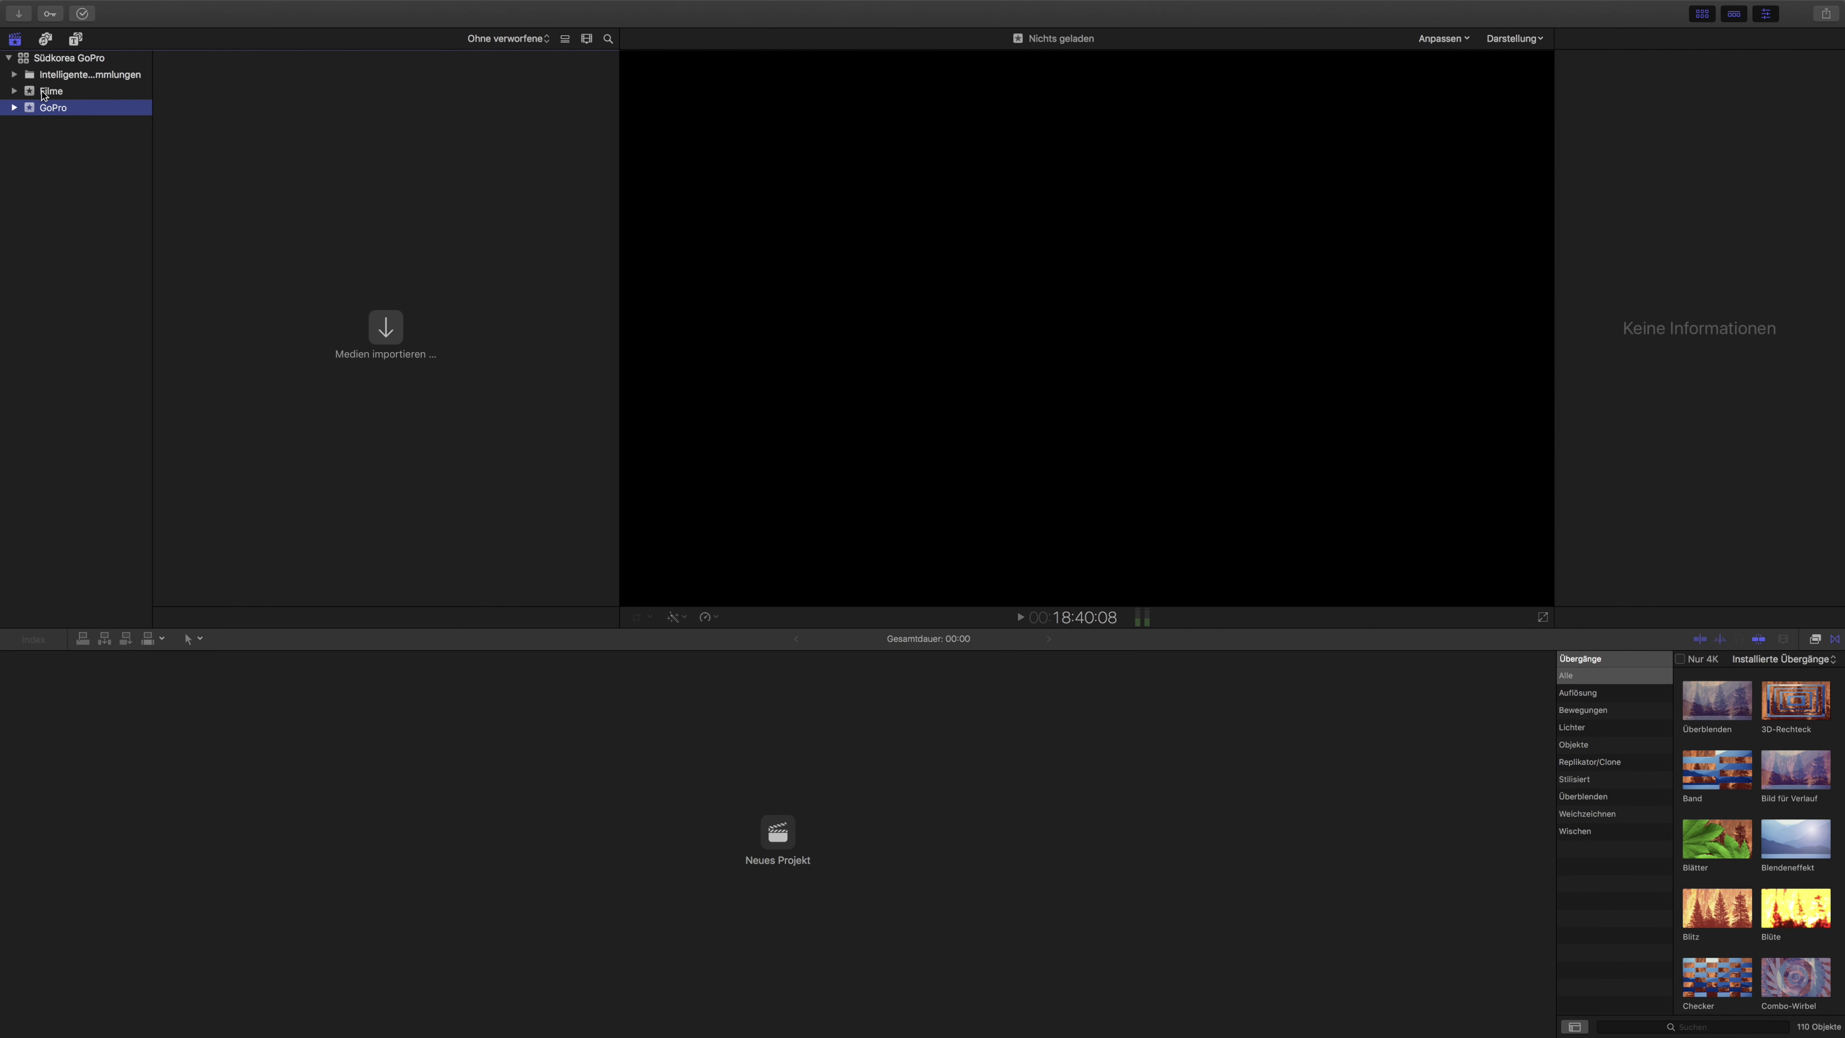
{"action": "left_click", "coordinate": [53, 90]}
With GoPro selected, browse the import window to the 500GB drive's Videos > ProRes folder
{"action": "left_click", "coordinate": [52, 107]}
{"action": "left_click", "coordinate": [390, 335]}
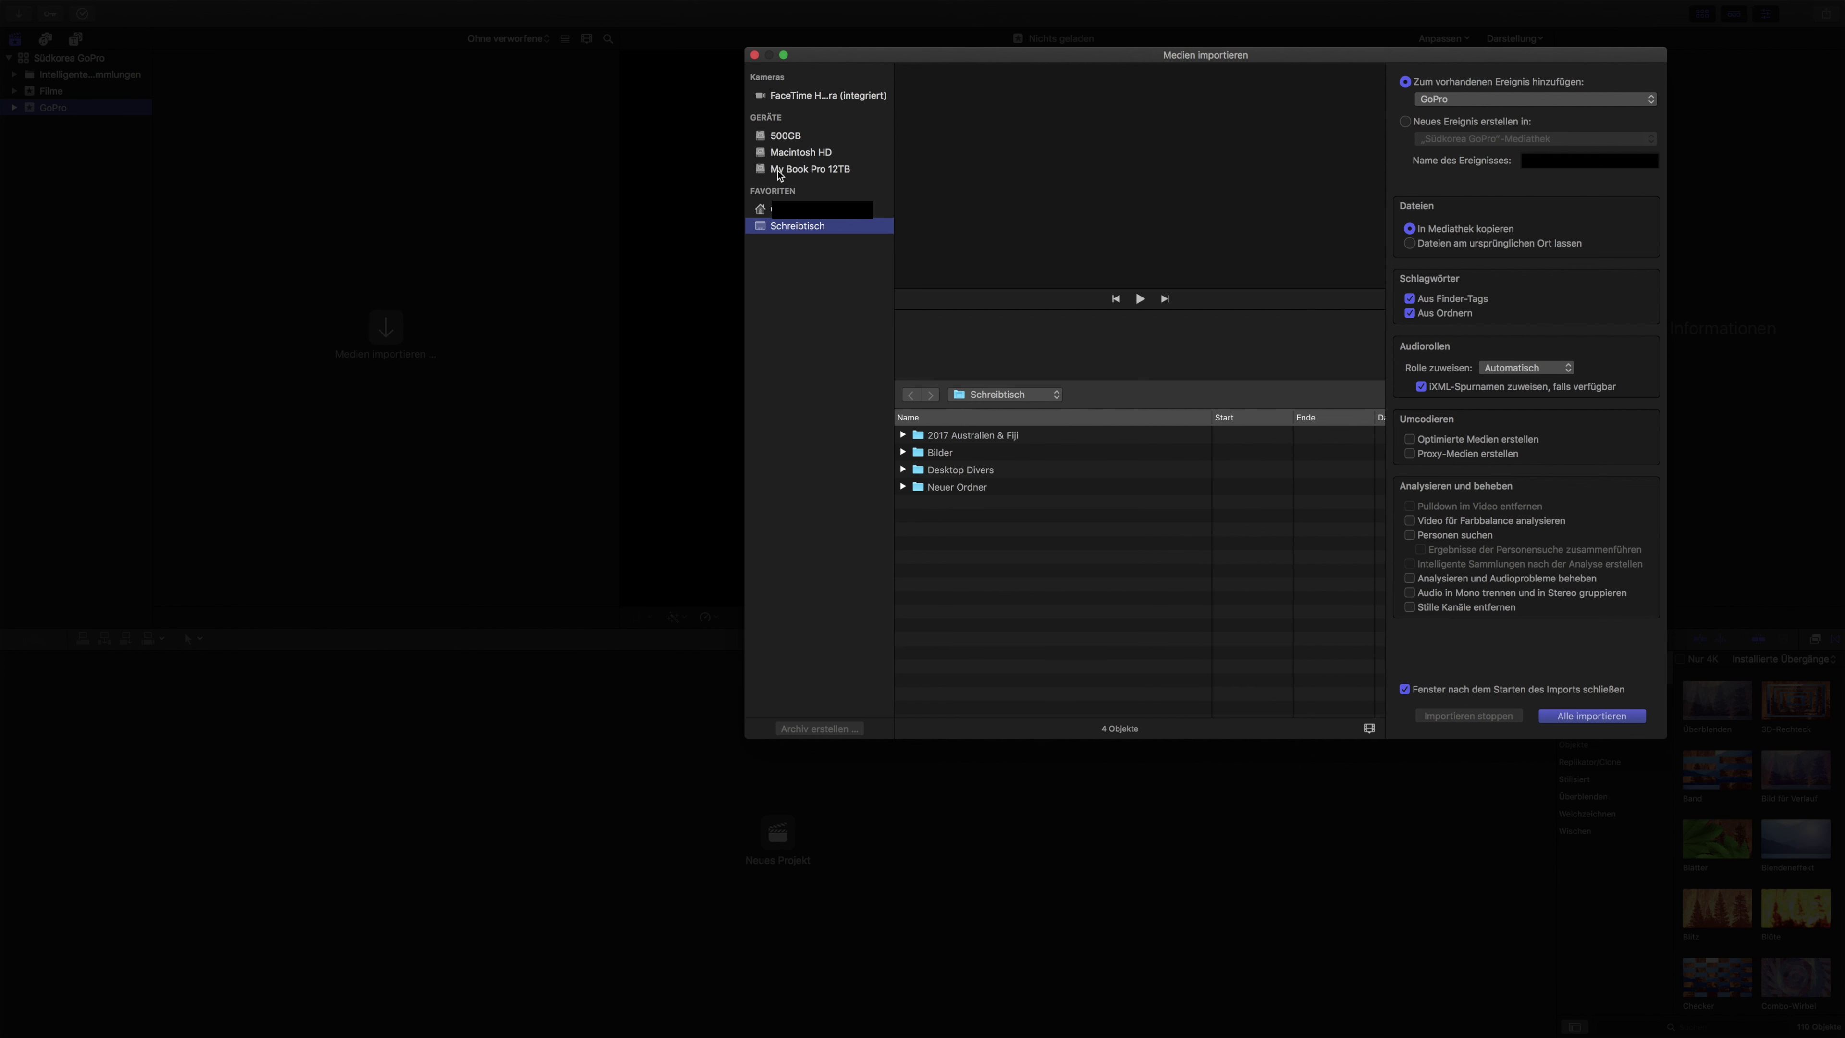
{"action": "left_click", "coordinate": [774, 139]}
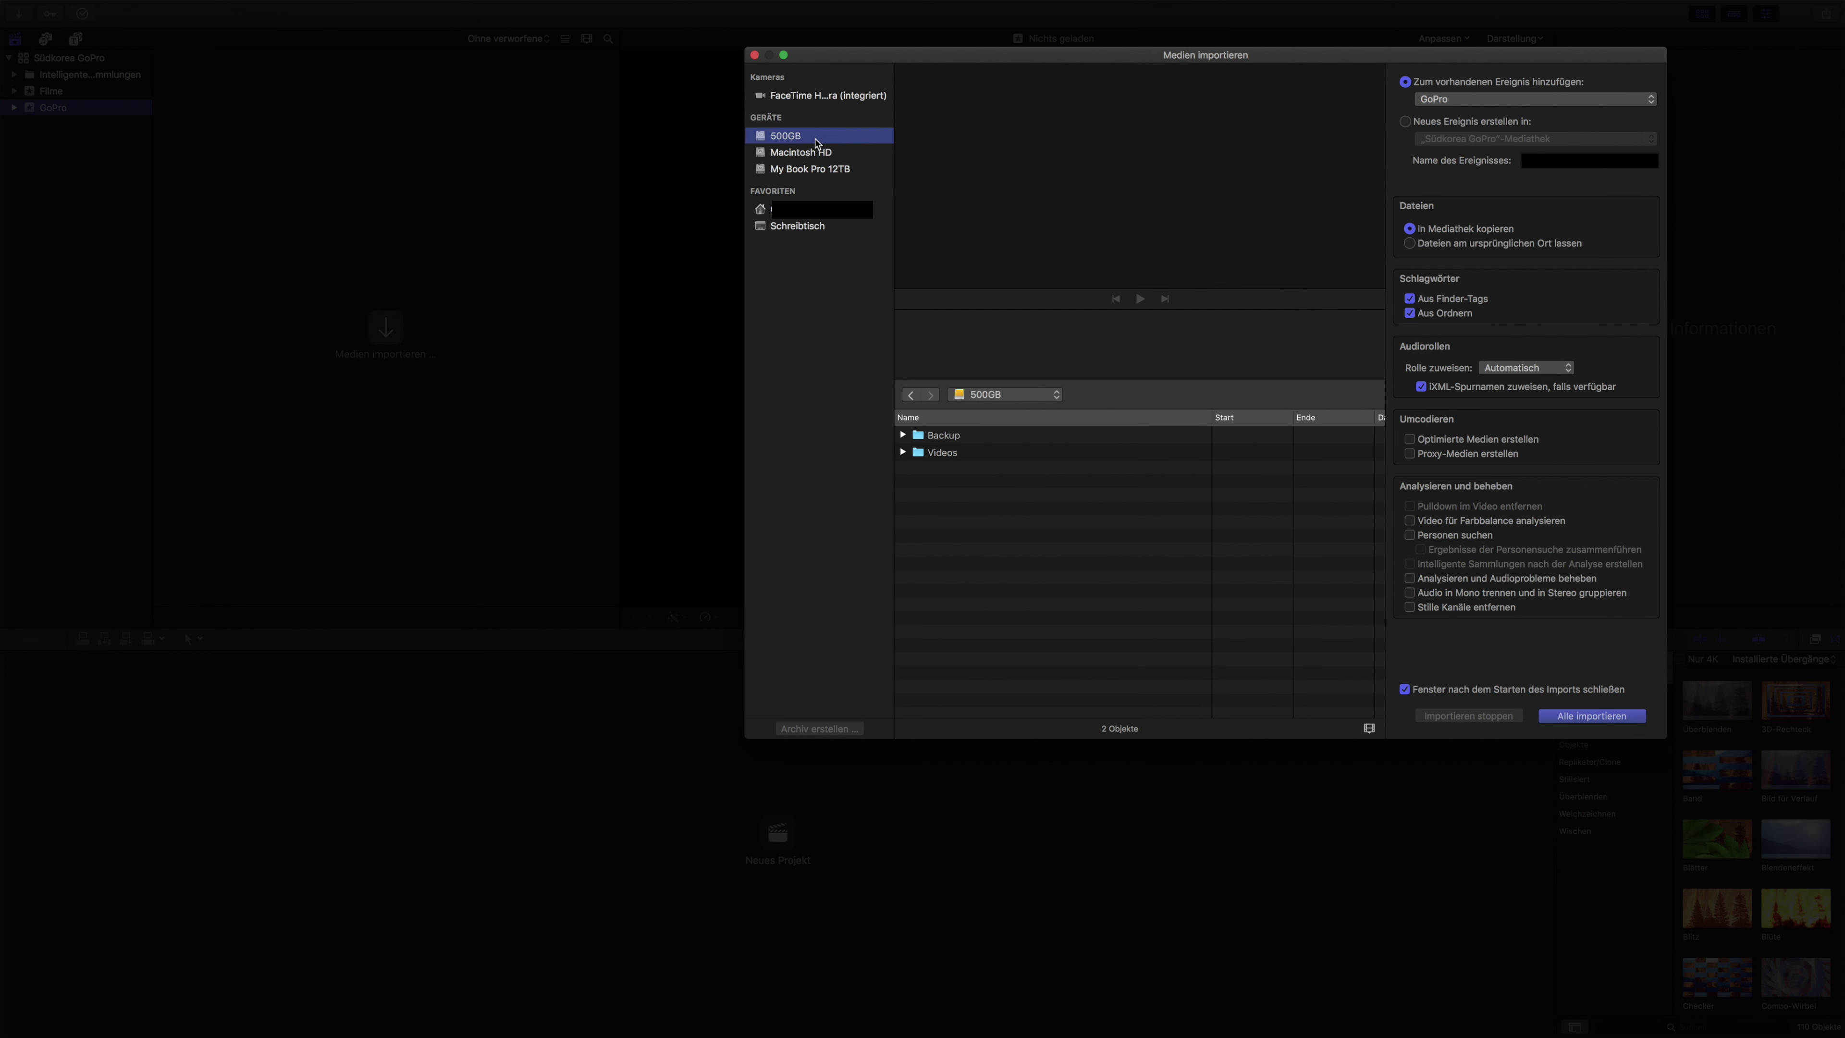
{"action": "left_click", "coordinate": [806, 169]}
{"action": "left_click", "coordinate": [788, 157]}
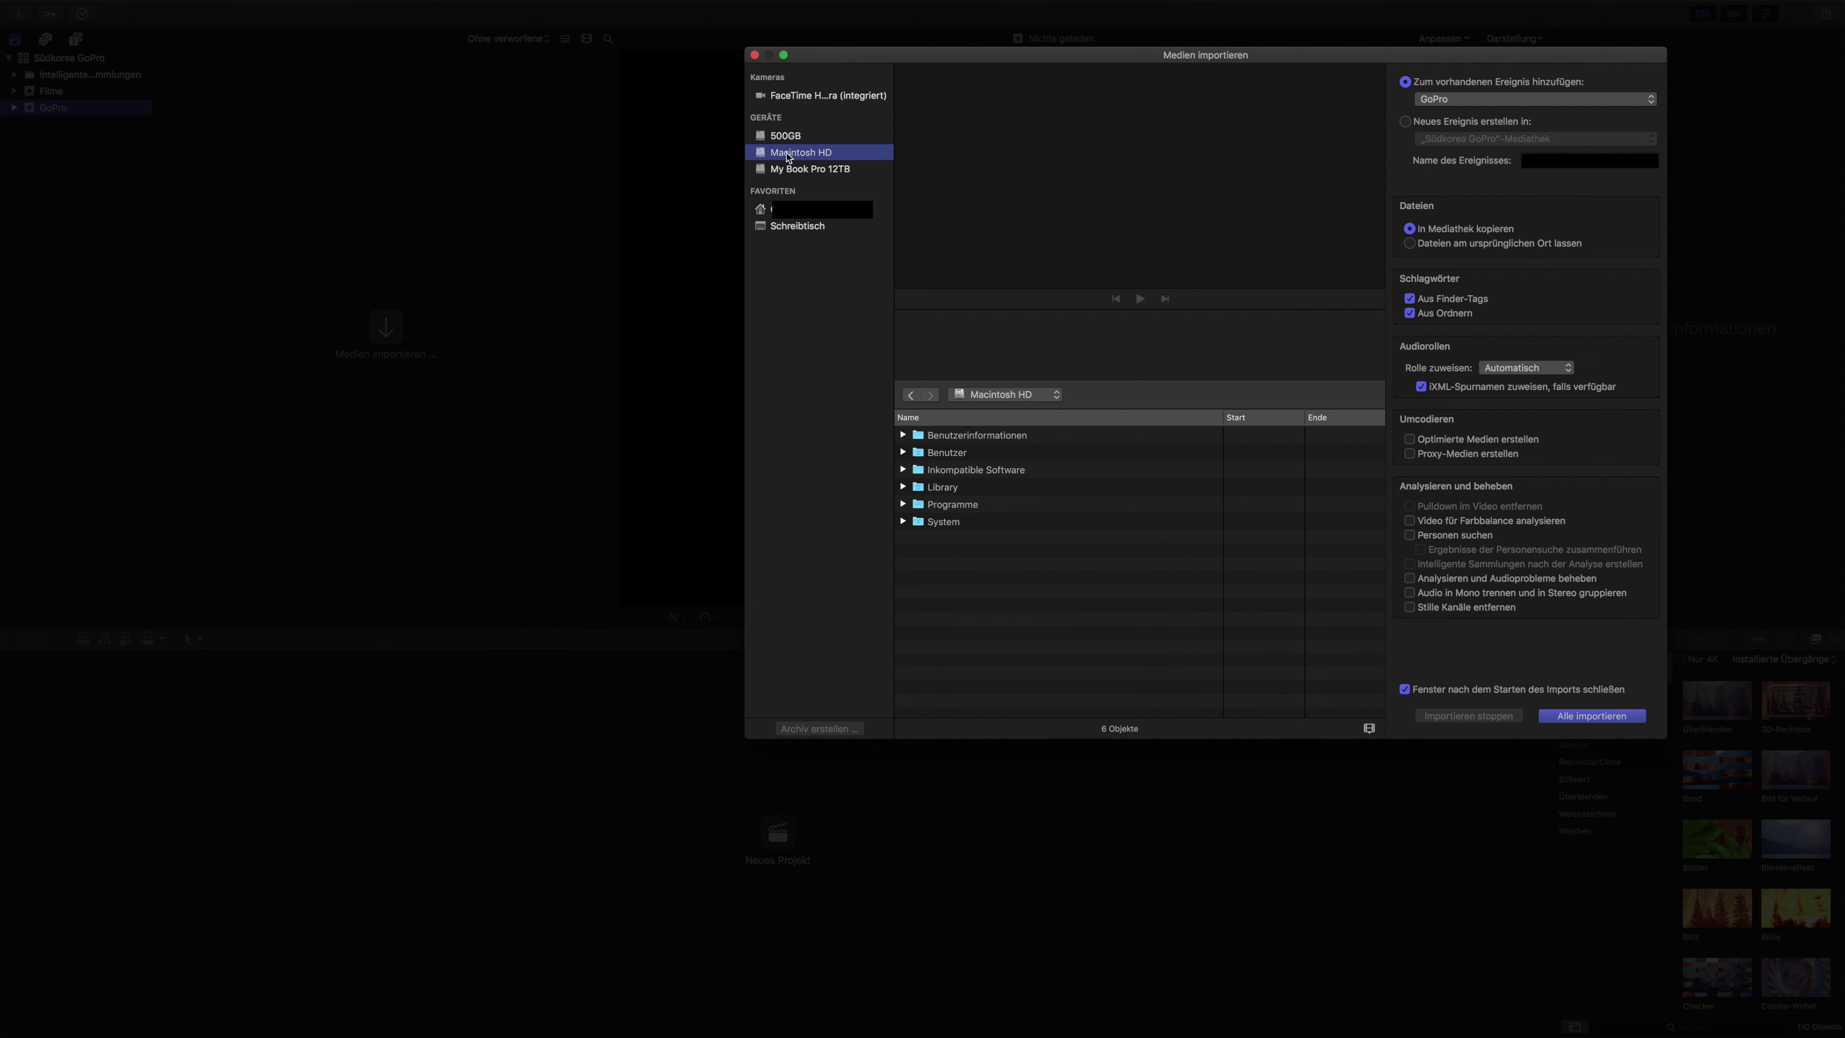
{"action": "left_click", "coordinate": [782, 140]}
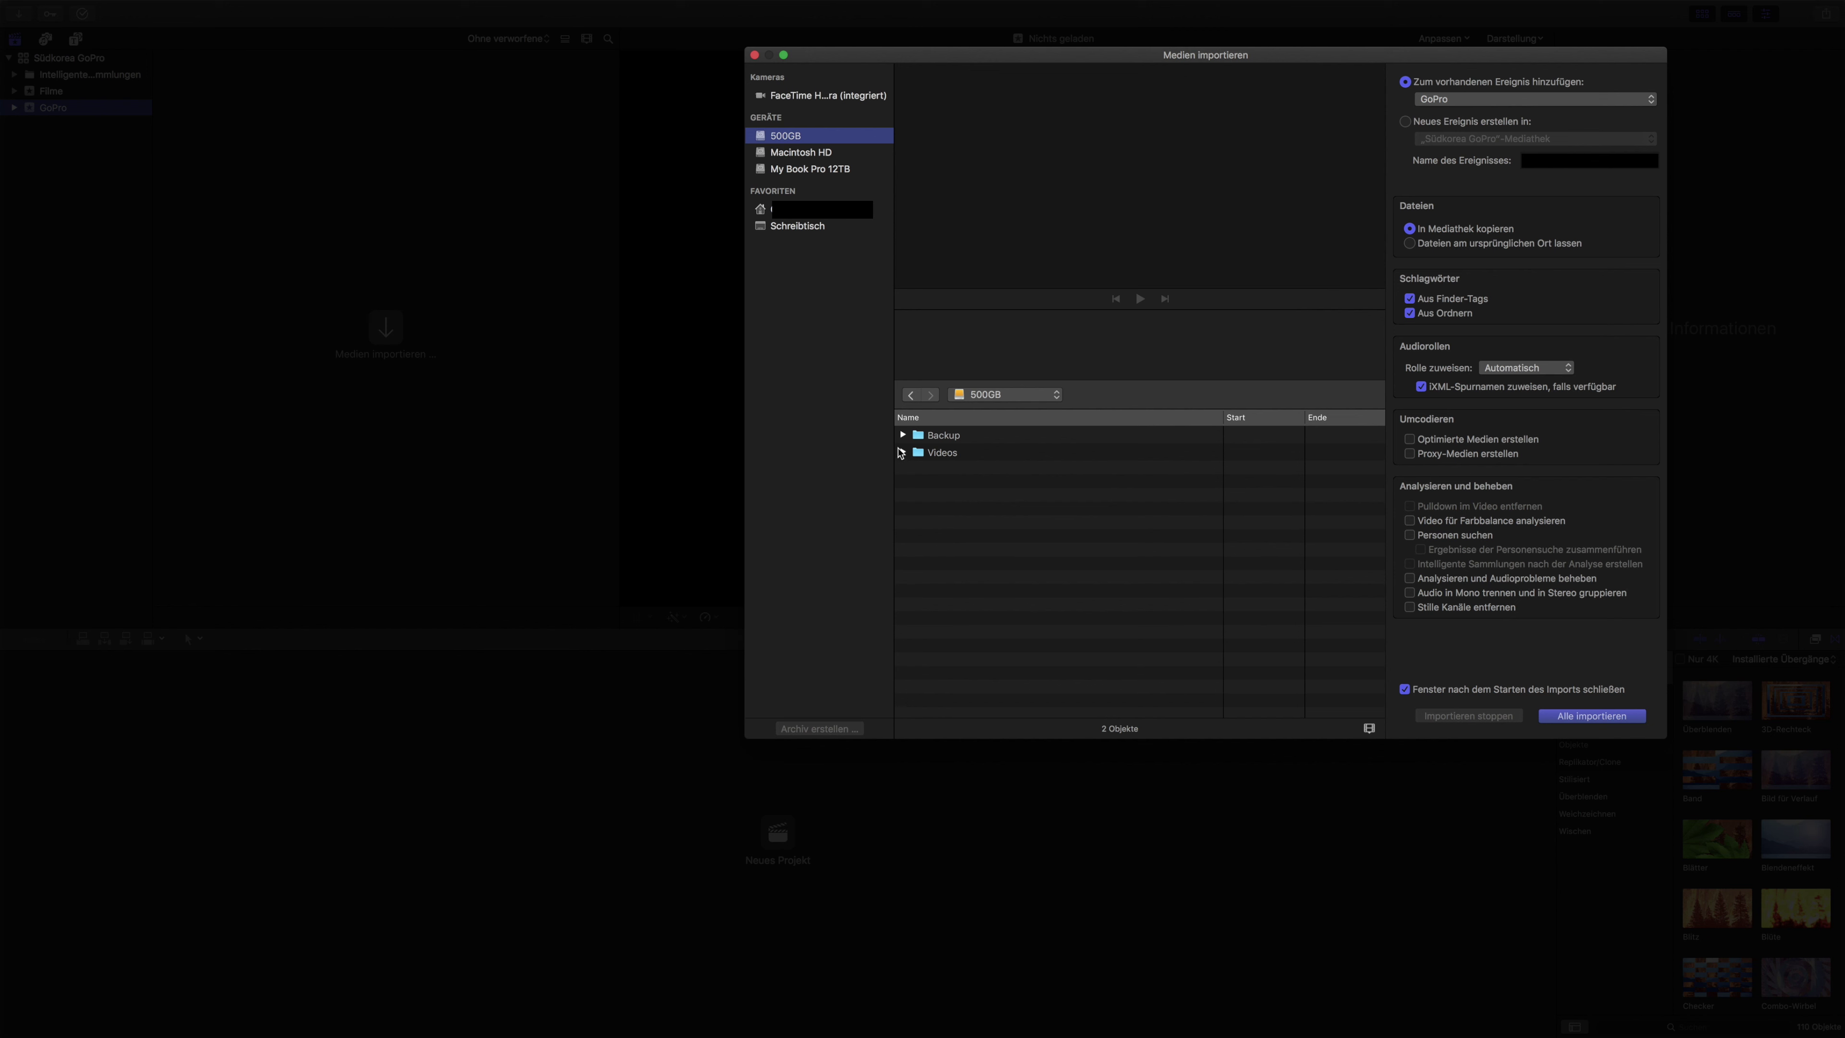
{"action": "left_click", "coordinate": [903, 453]}
{"action": "left_click", "coordinate": [915, 471]}
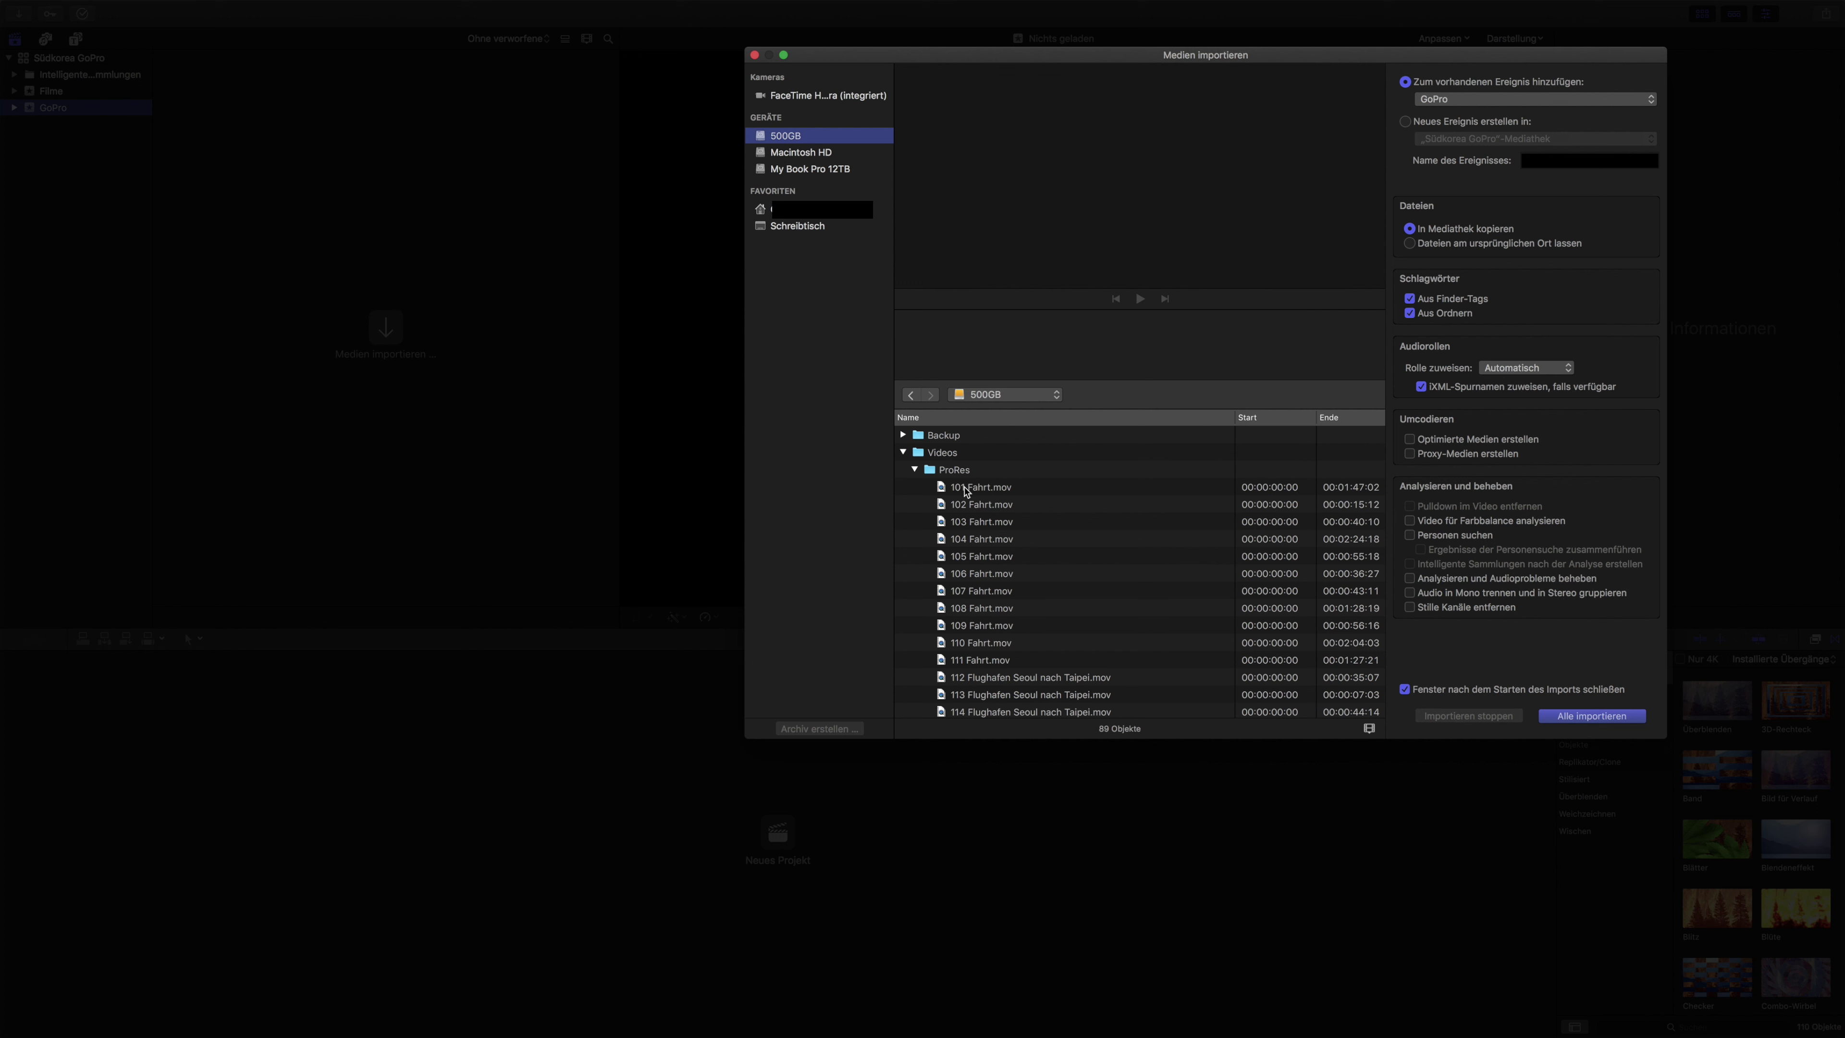
Select clips 101 through 103 Fahrt.mov and set Dateien to In Mediathek kopieren
{"action": "left_click", "coordinate": [966, 491]}
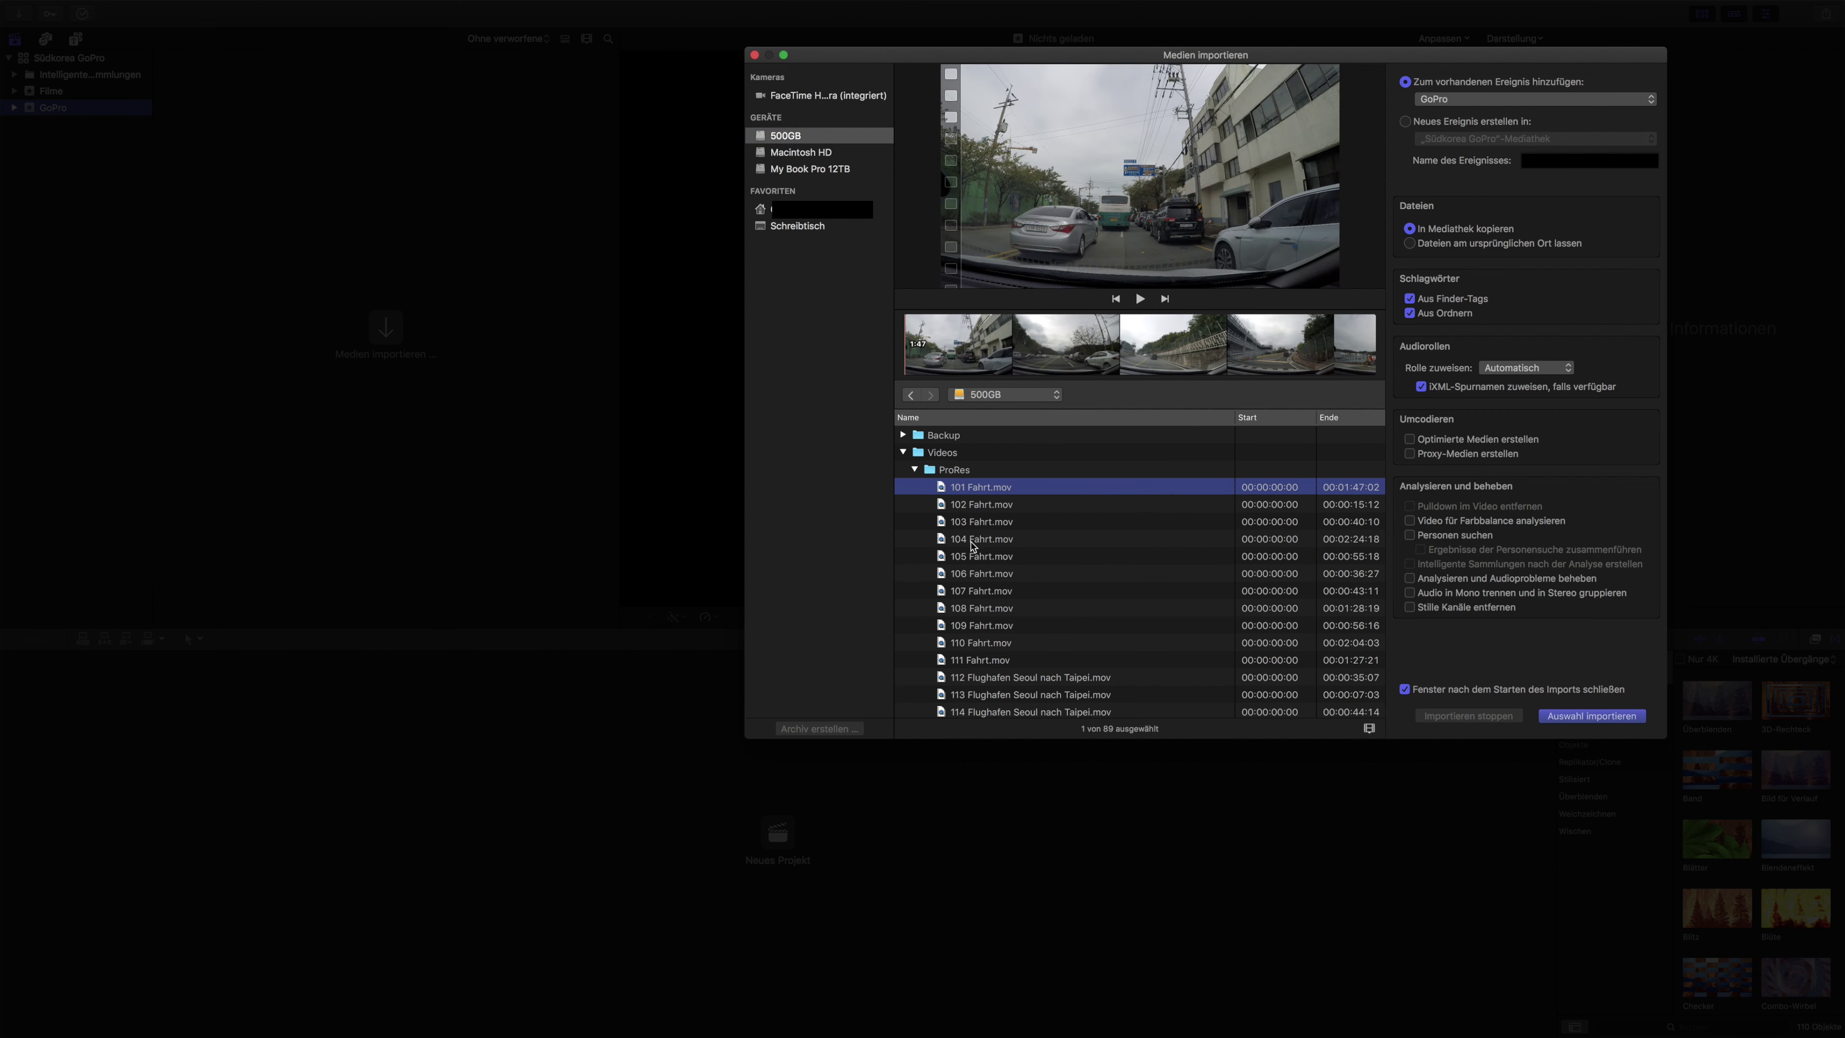
{"action": "scroll", "coordinate": [972, 546], "scroll_direction": "down", "scroll_amount": 5}
{"action": "scroll", "coordinate": [972, 547], "scroll_direction": "up", "scroll_amount": 5}
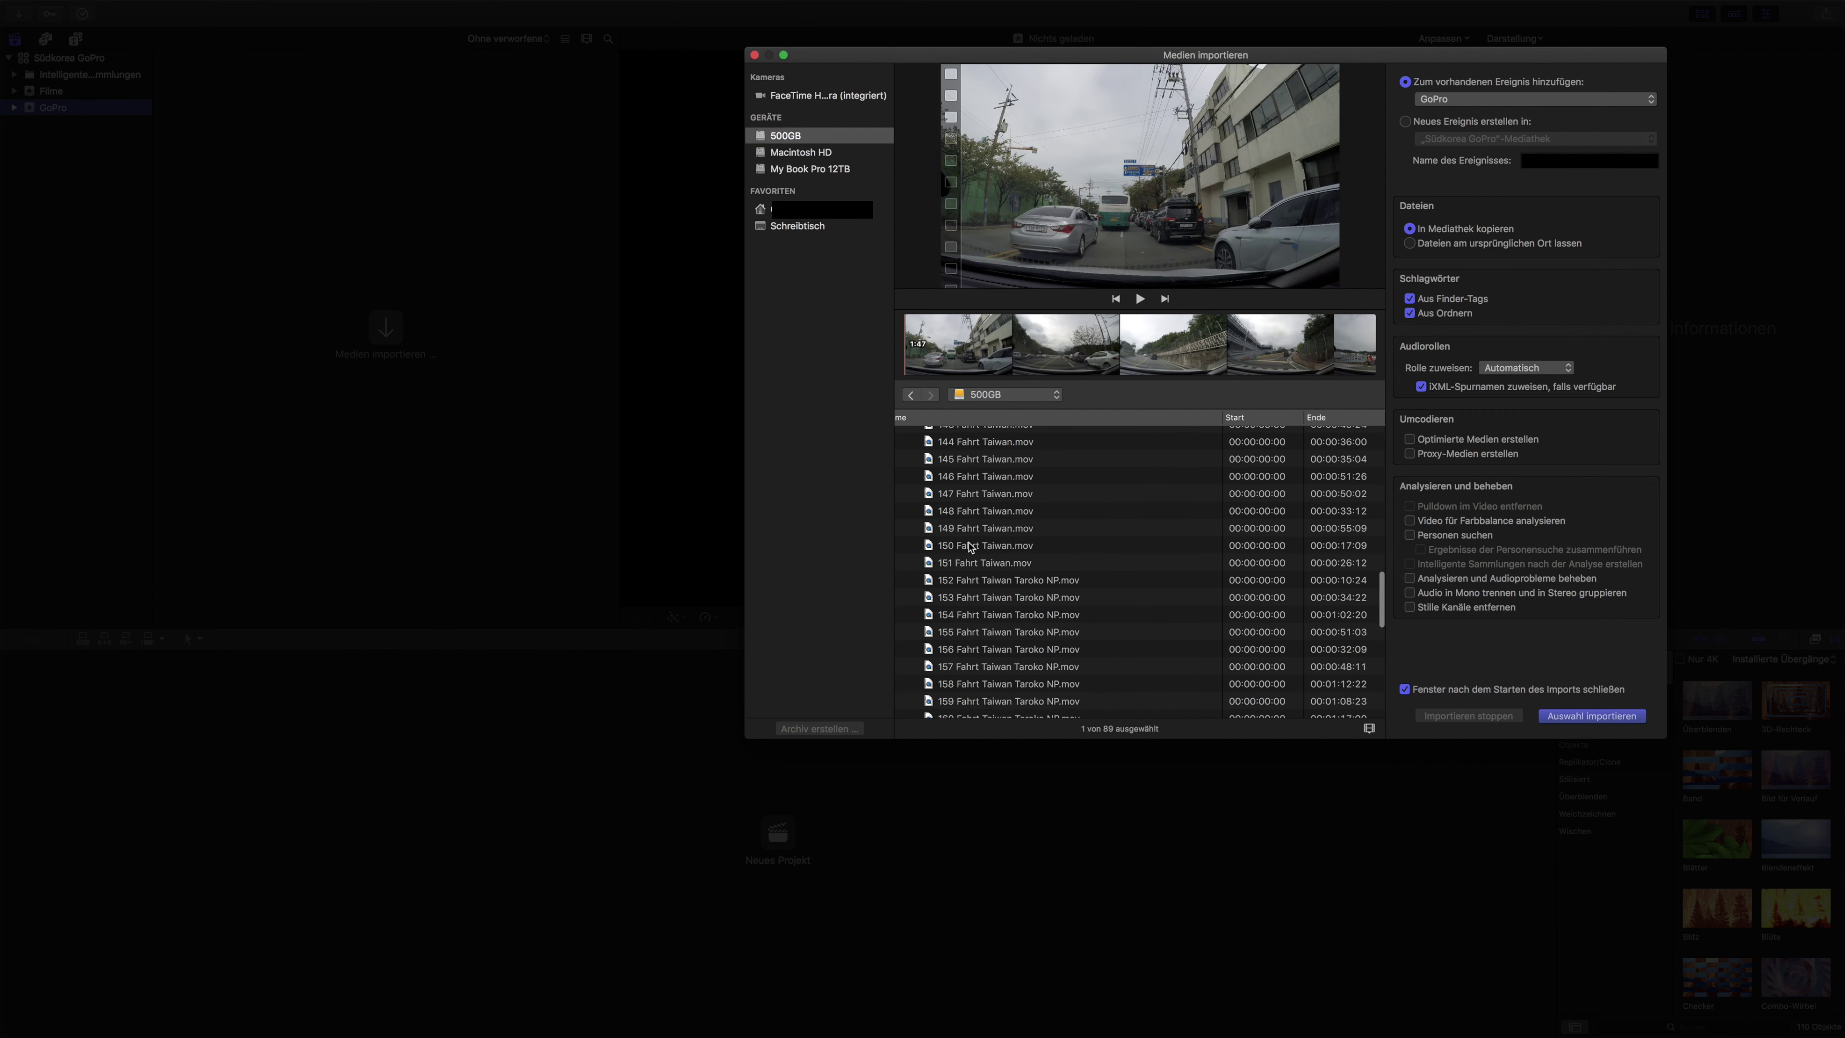
{"action": "scroll", "coordinate": [971, 547], "scroll_direction": "up", "scroll_amount": 2}
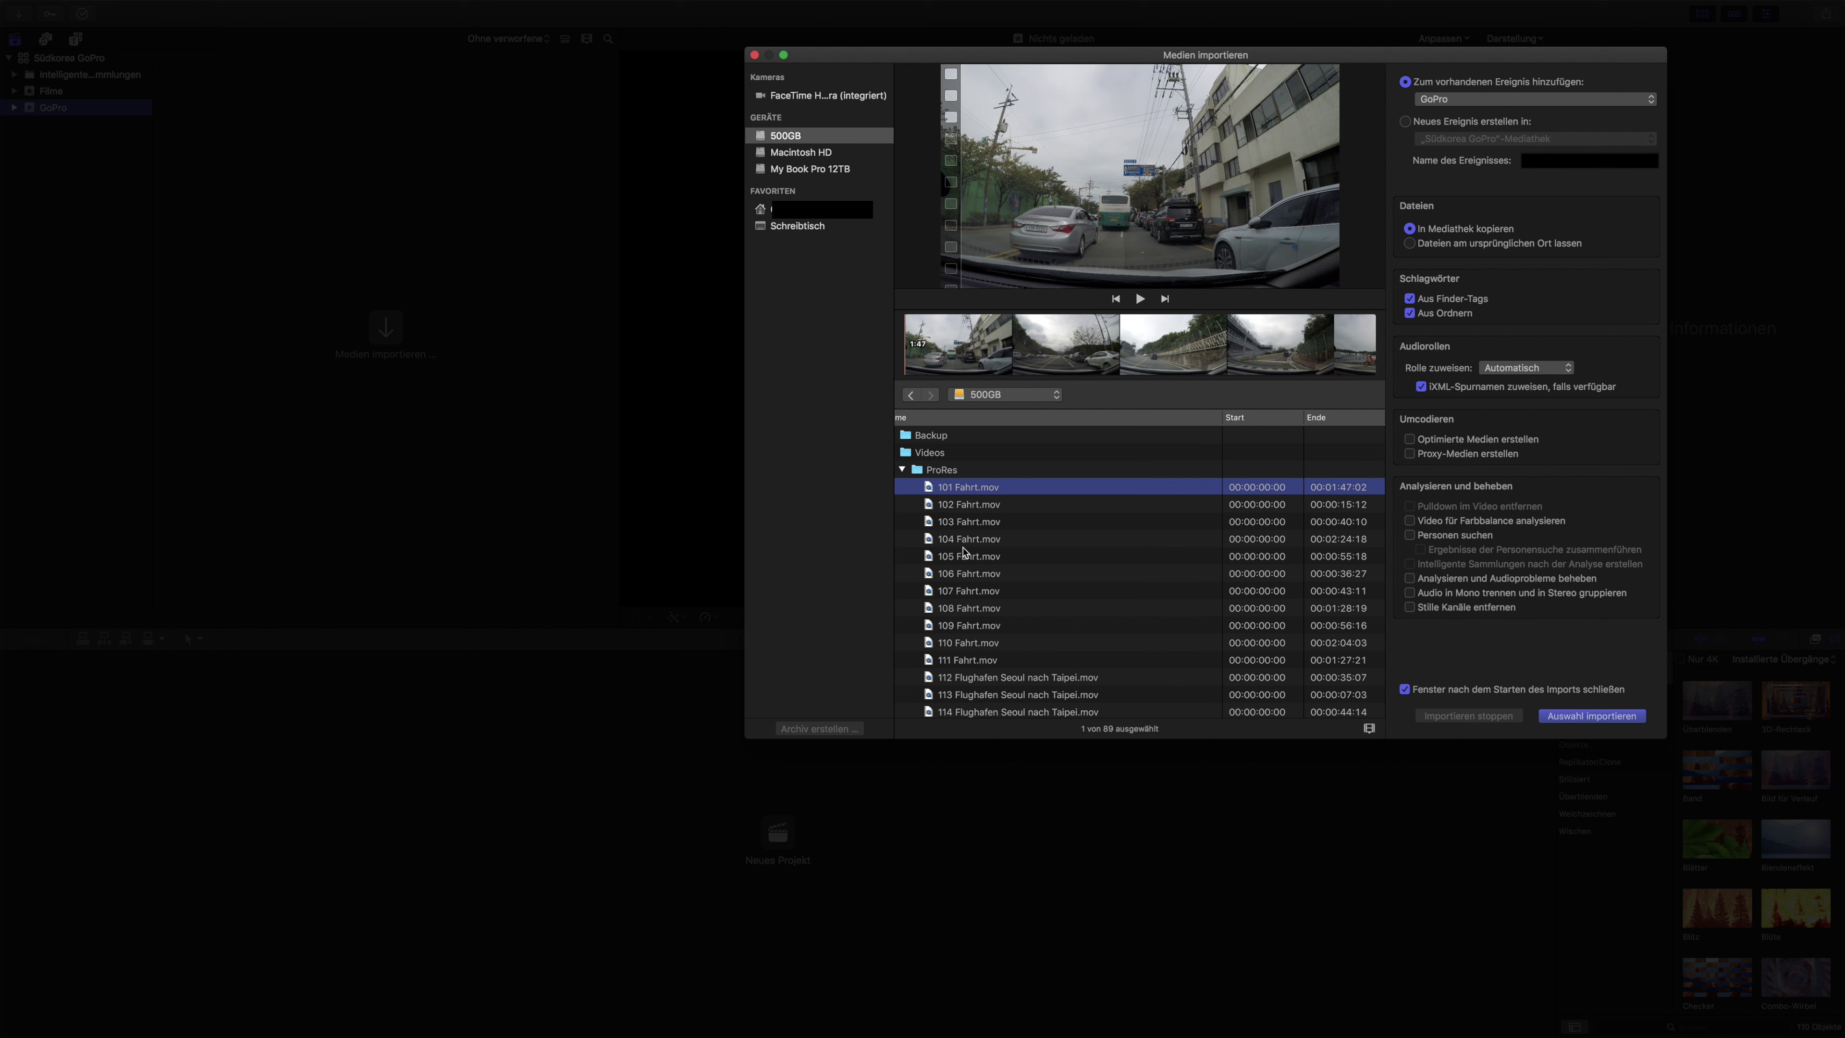
{"action": "left_click", "coordinate": [956, 527], "text": "shift"}
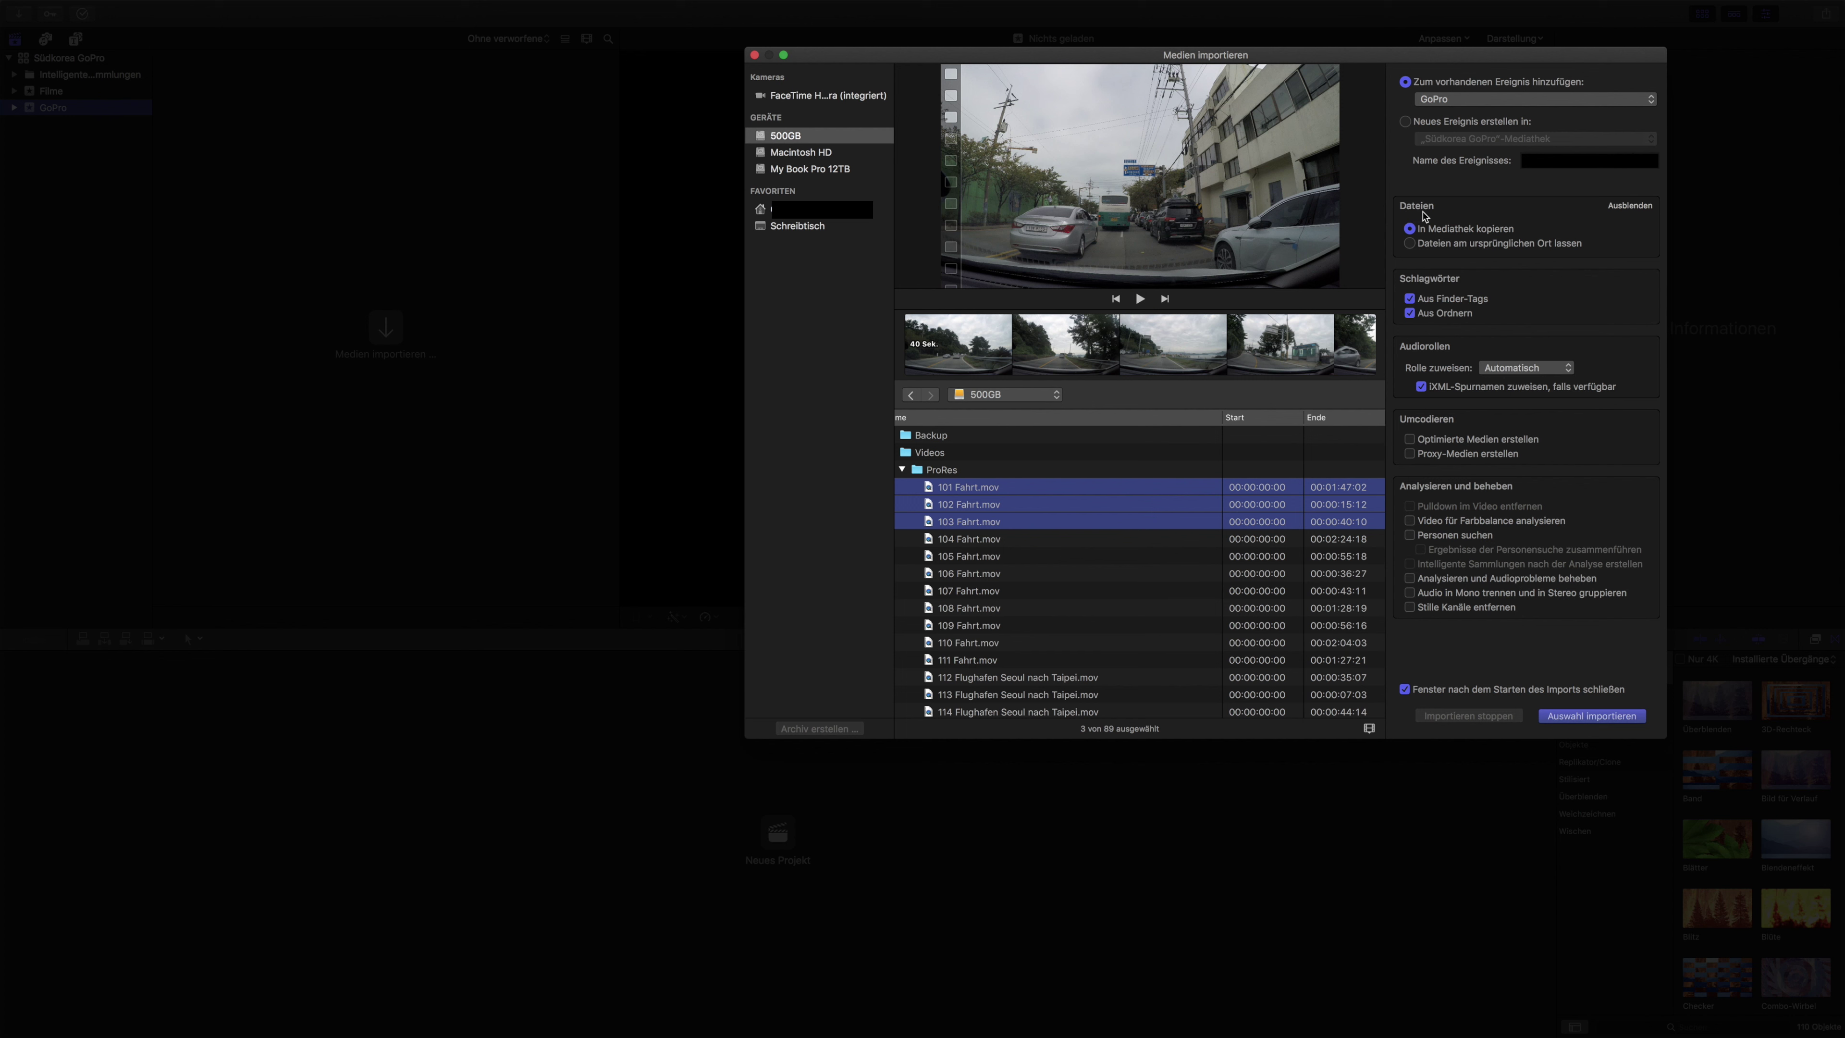
{"action": "left_click", "coordinate": [1410, 245]}
{"action": "left_click", "coordinate": [1410, 228]}
Import the three Fahrt clips and show the Hintergrundaktionen progress for the file copy
{"action": "left_click", "coordinate": [1582, 716]}
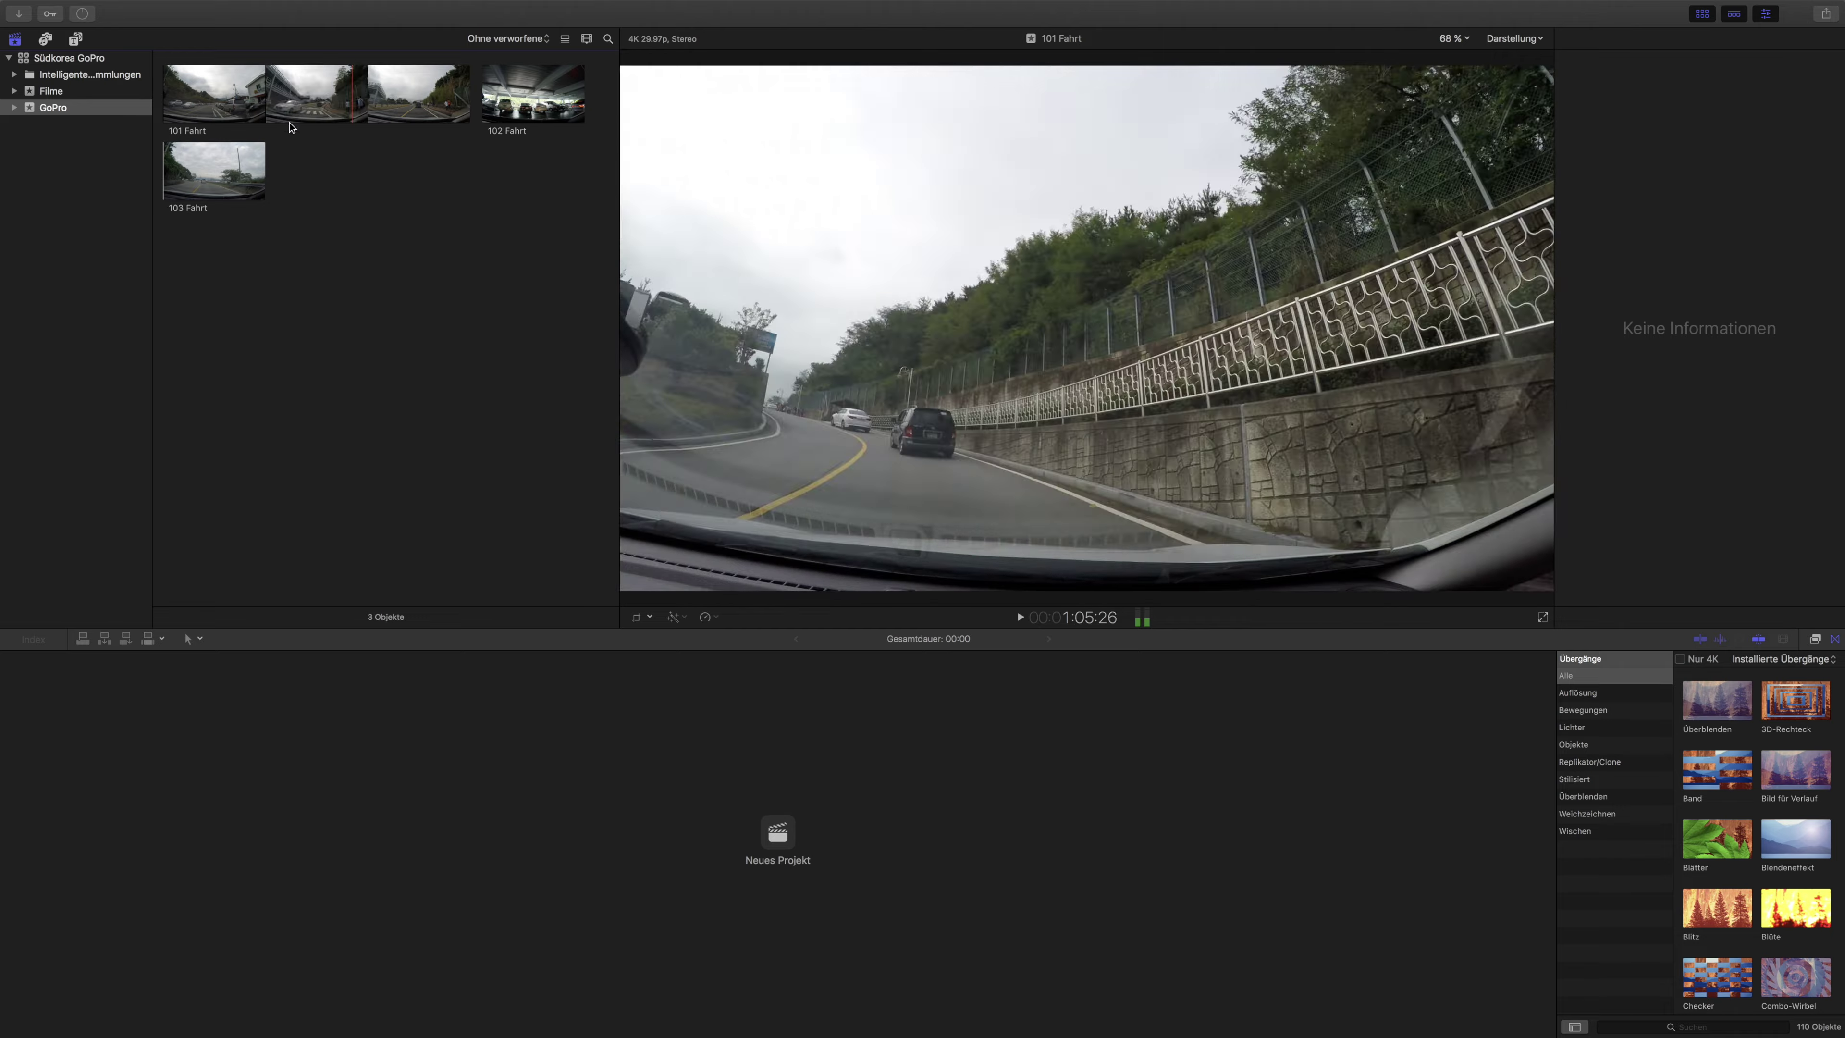
{"action": "left_click", "coordinate": [206, 186]}
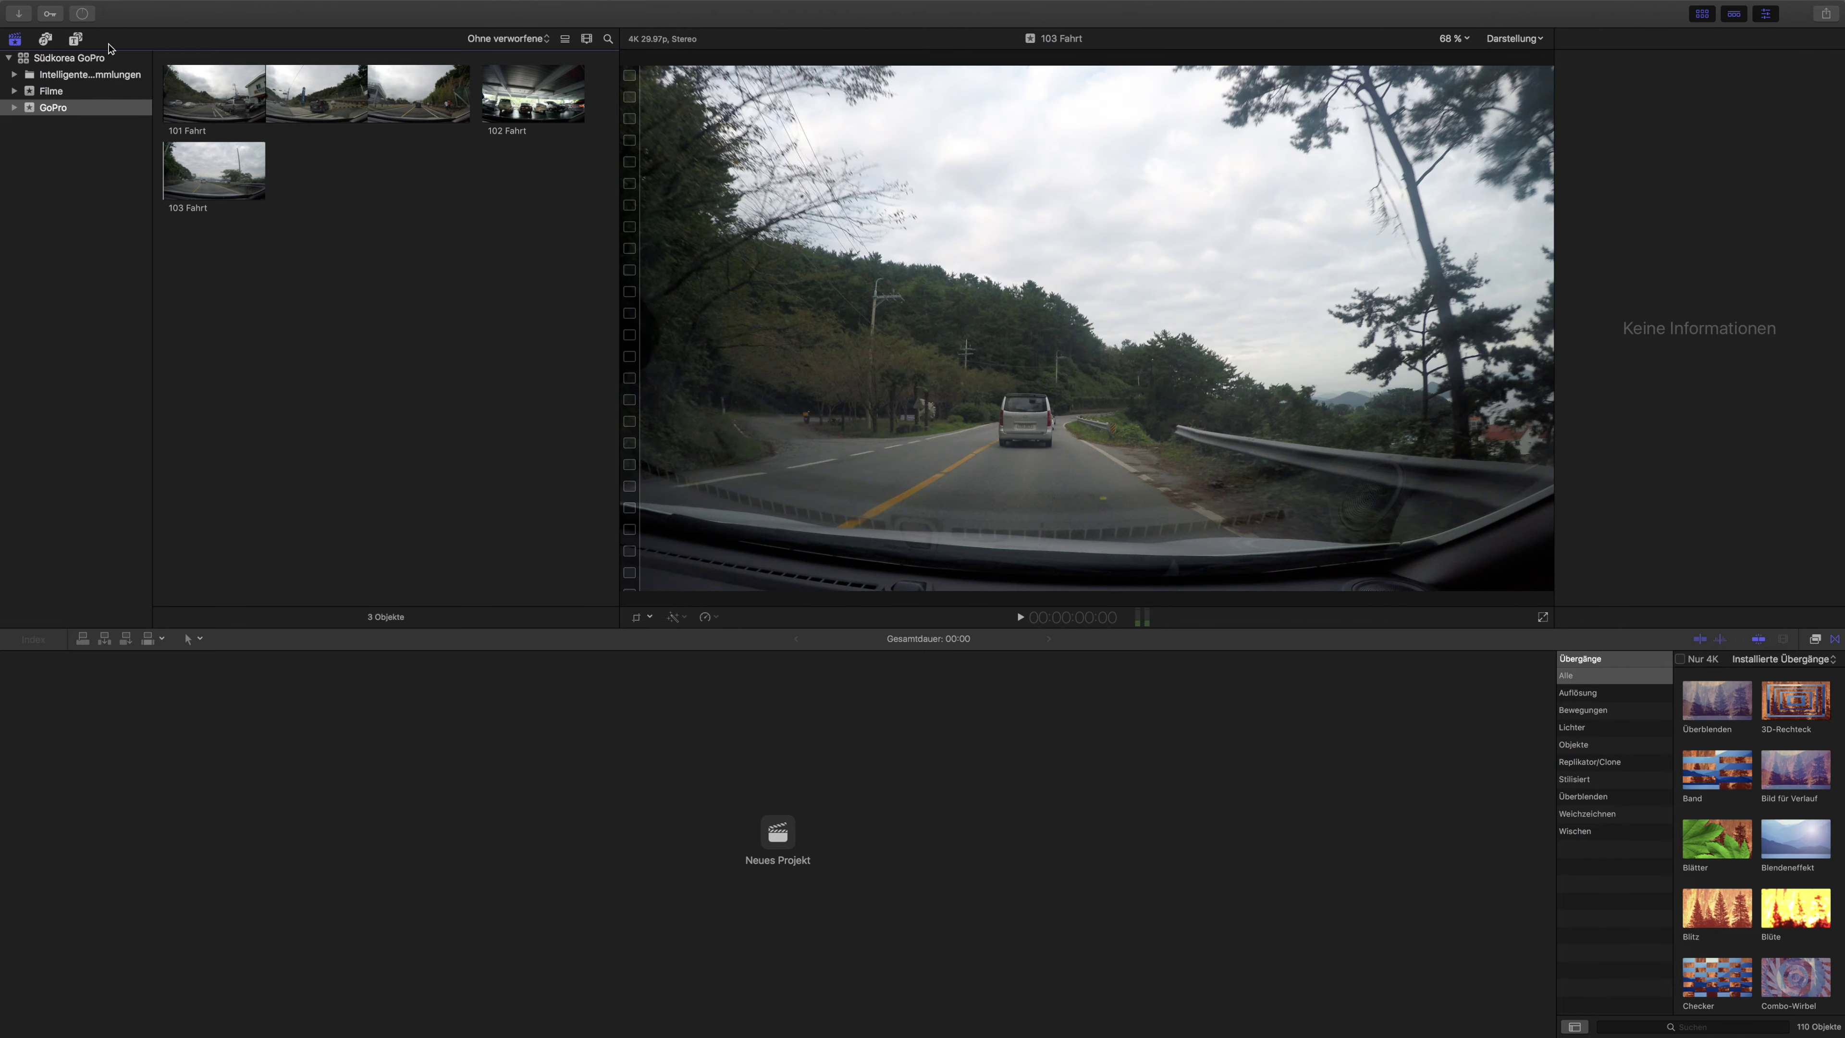
{"action": "left_click", "coordinate": [88, 18]}
{"action": "left_click", "coordinate": [13, 179]}
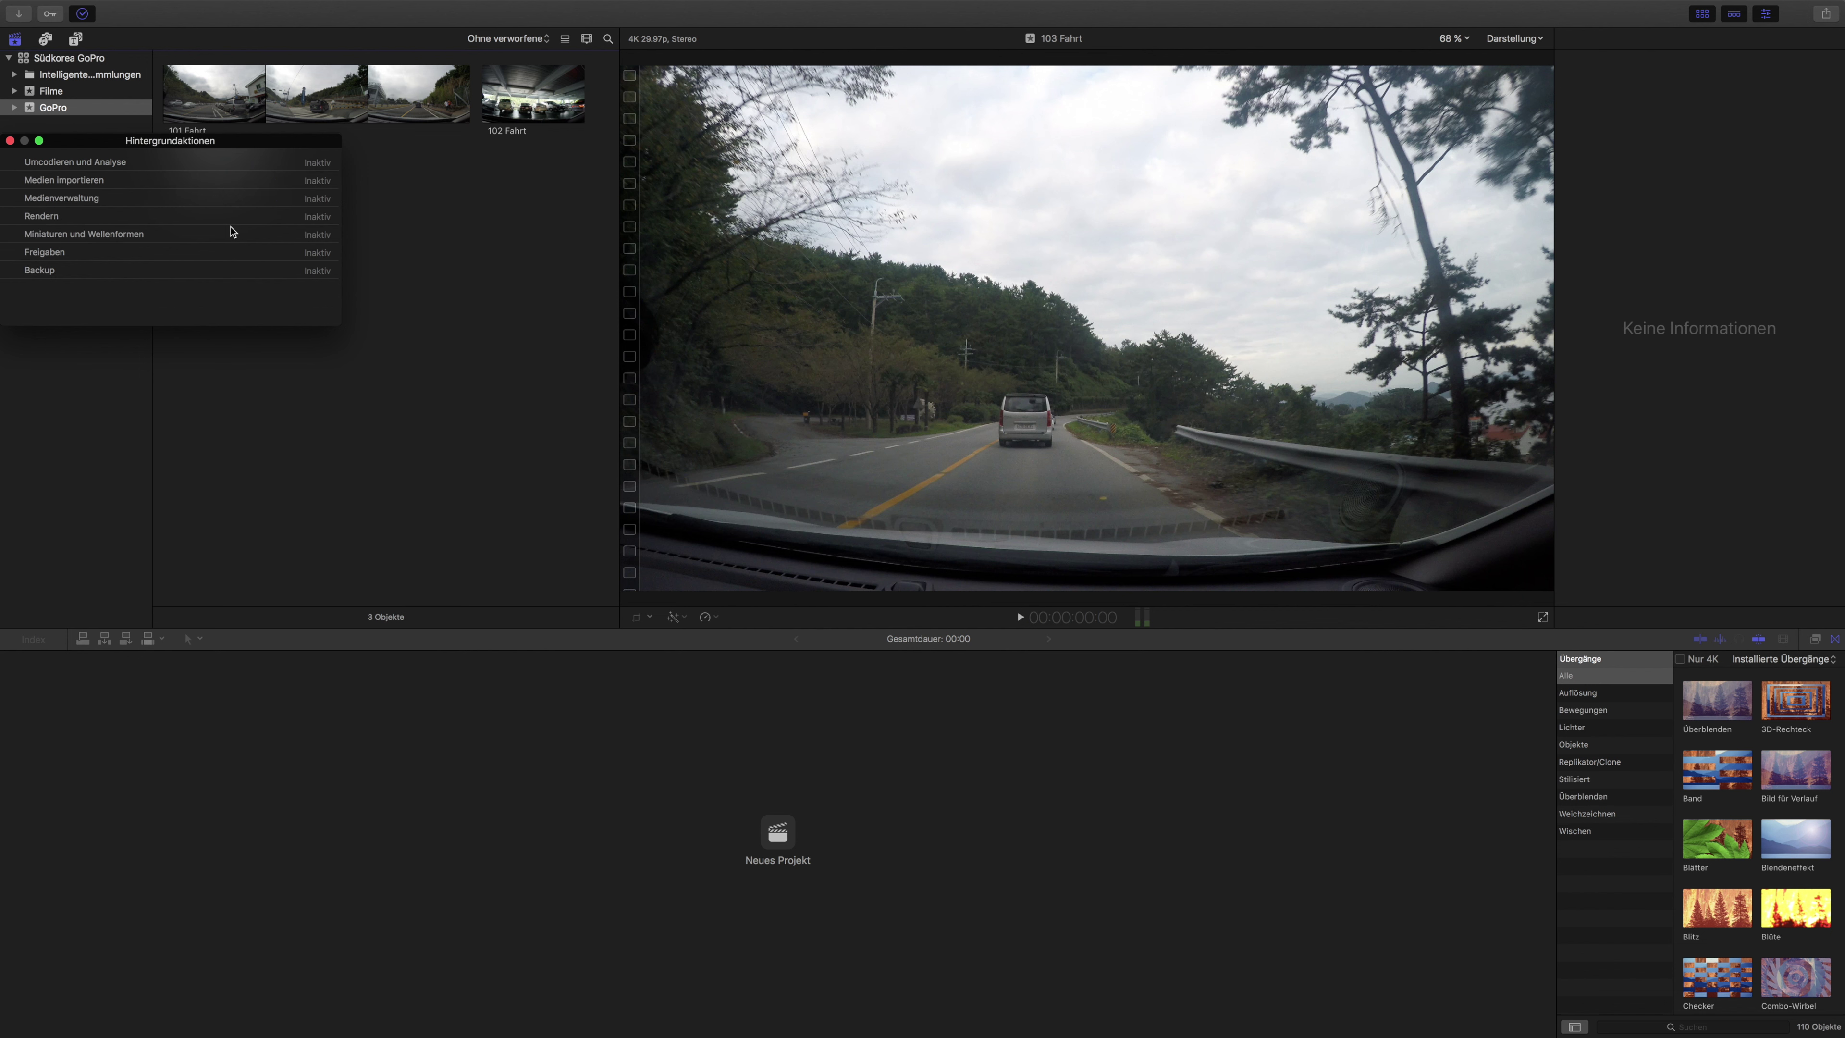
Close the Hintergrundaktionen window and display the Südkorea GoPro library's properties
{"action": "mouse_move", "coordinate": [77, 146]}
{"action": "left_mouse_down"}
{"action": "mouse_move", "coordinate": [143, 181]}
{"action": "mouse_move", "coordinate": [158, 261]}
{"action": "left_mouse_up"}
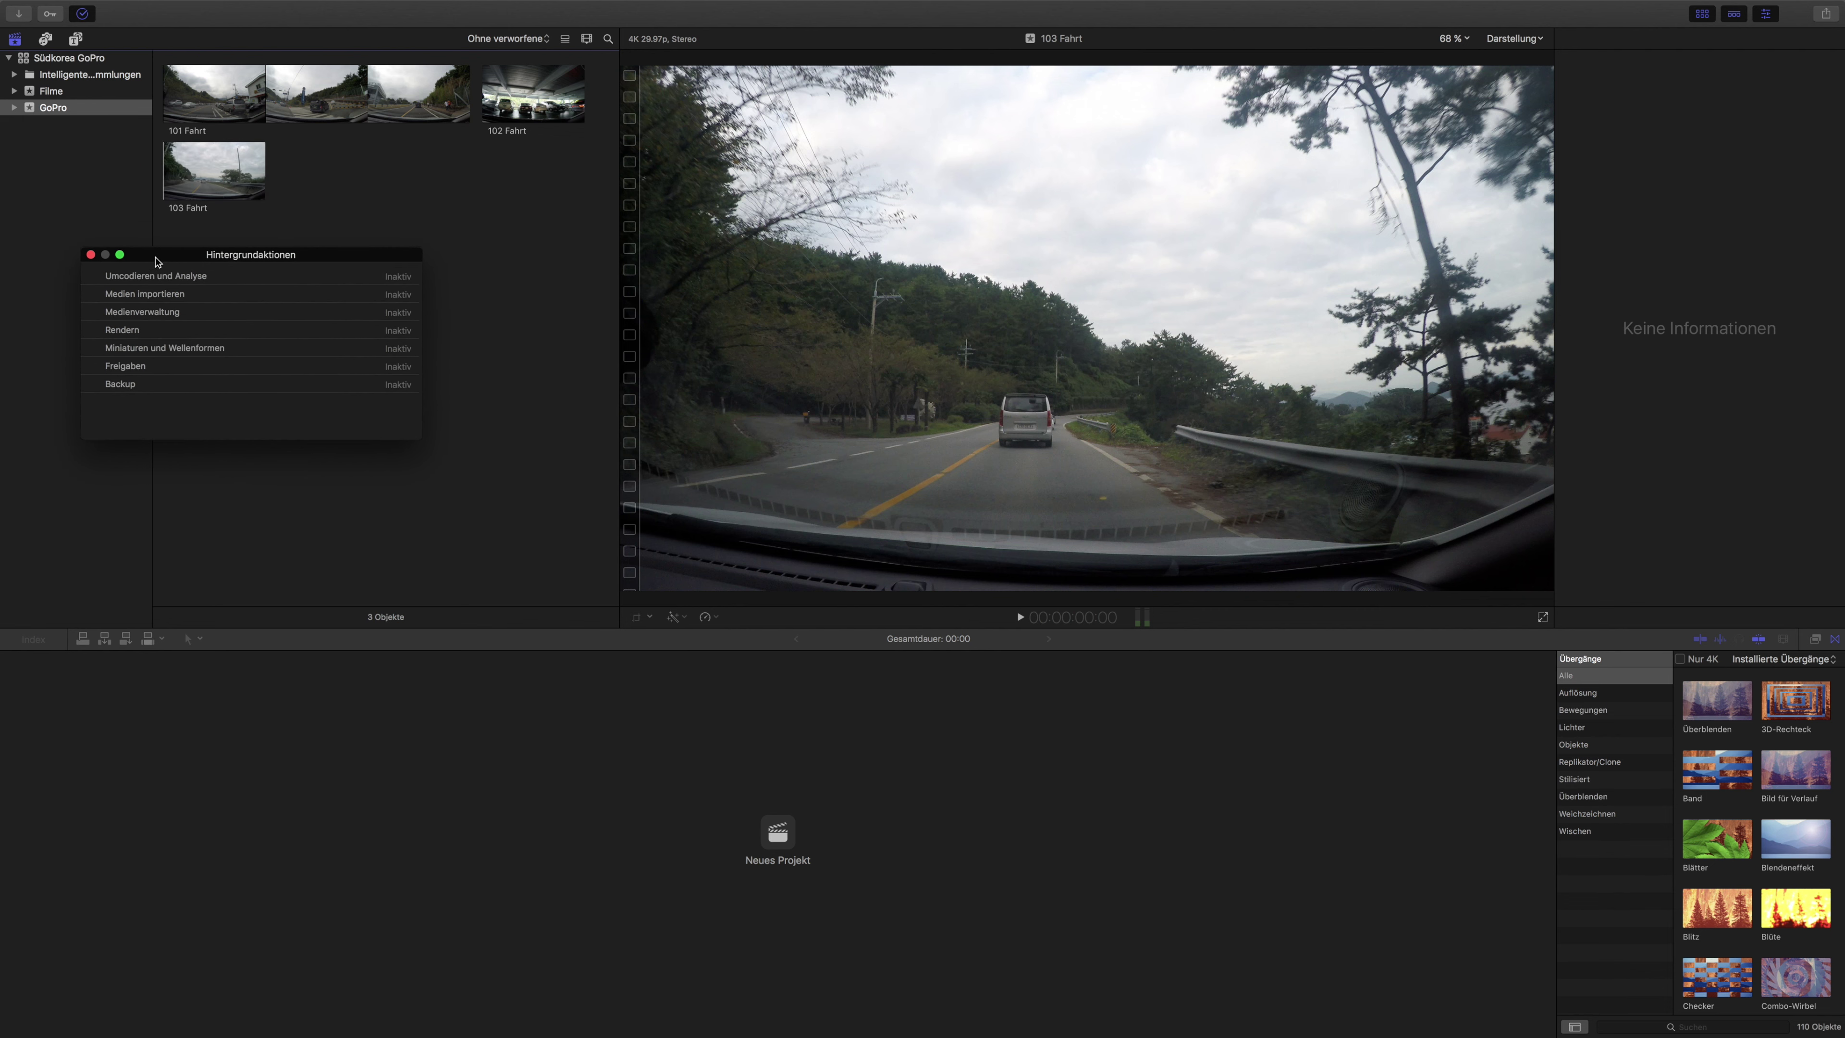
{"action": "left_click", "coordinate": [90, 256]}
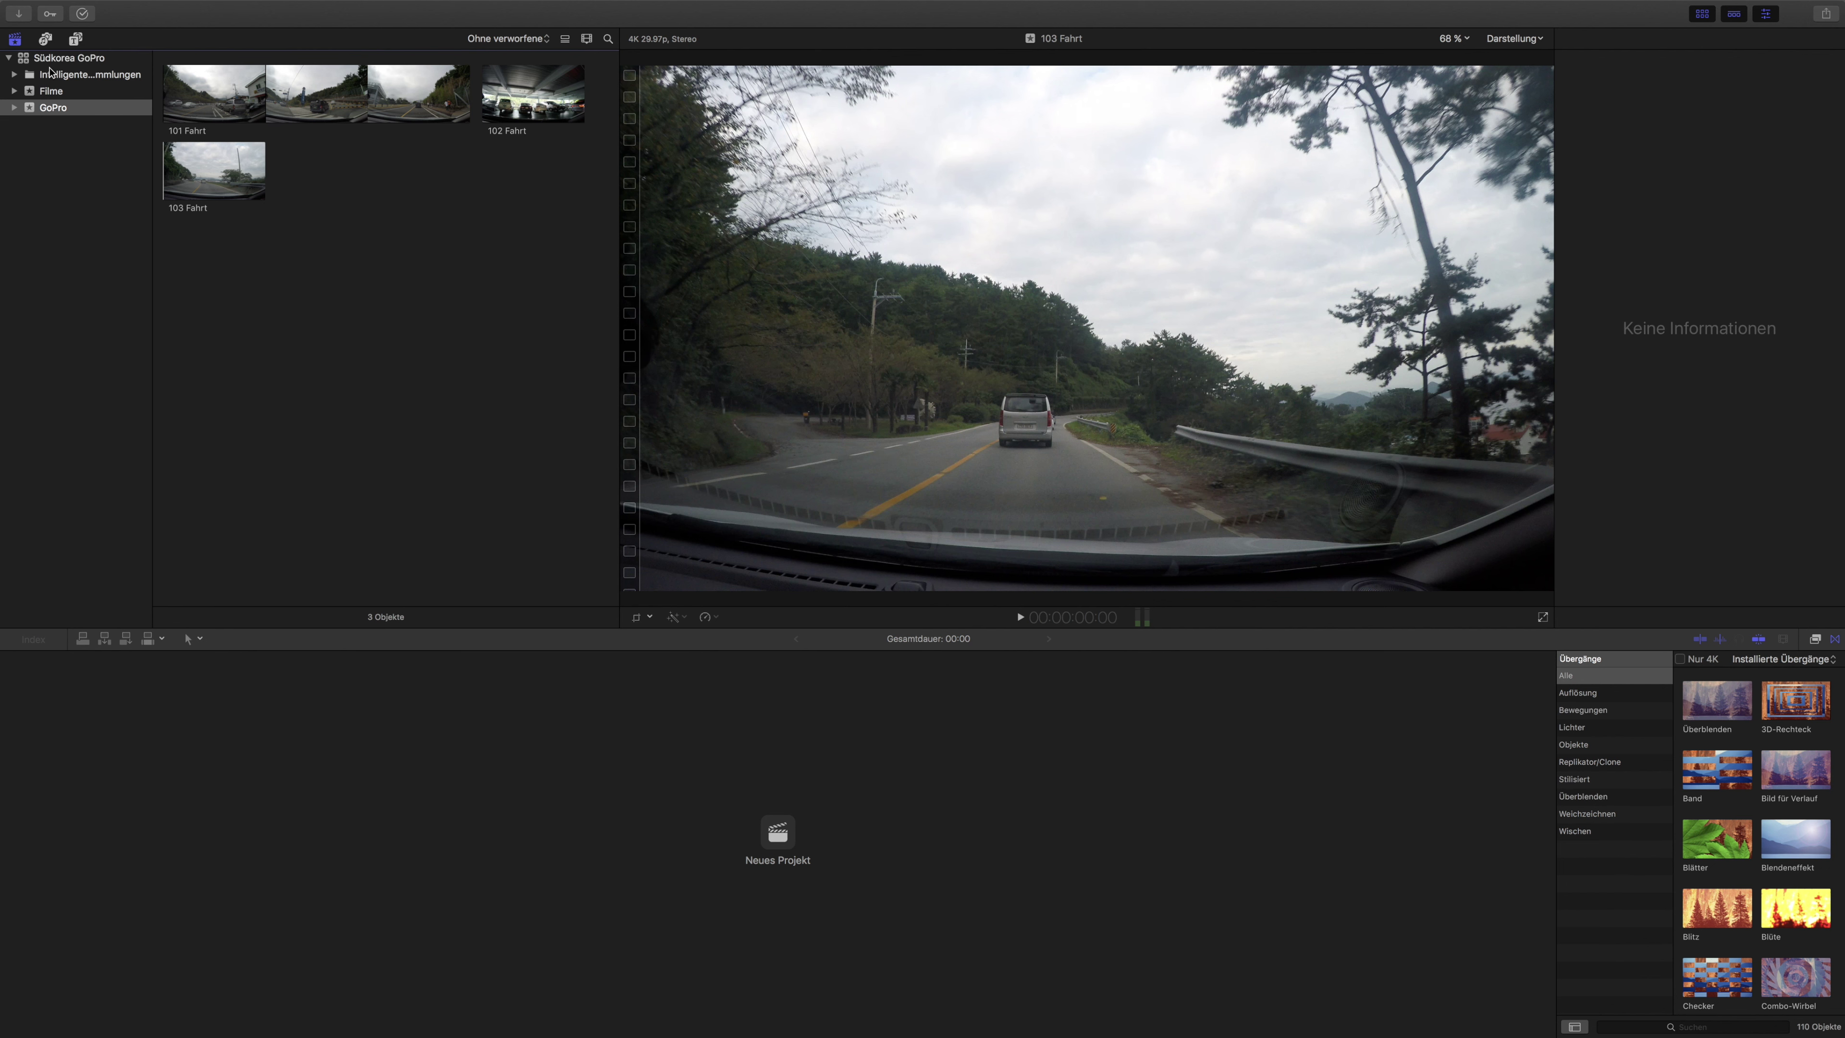
{"action": "left_click", "coordinate": [46, 61]}
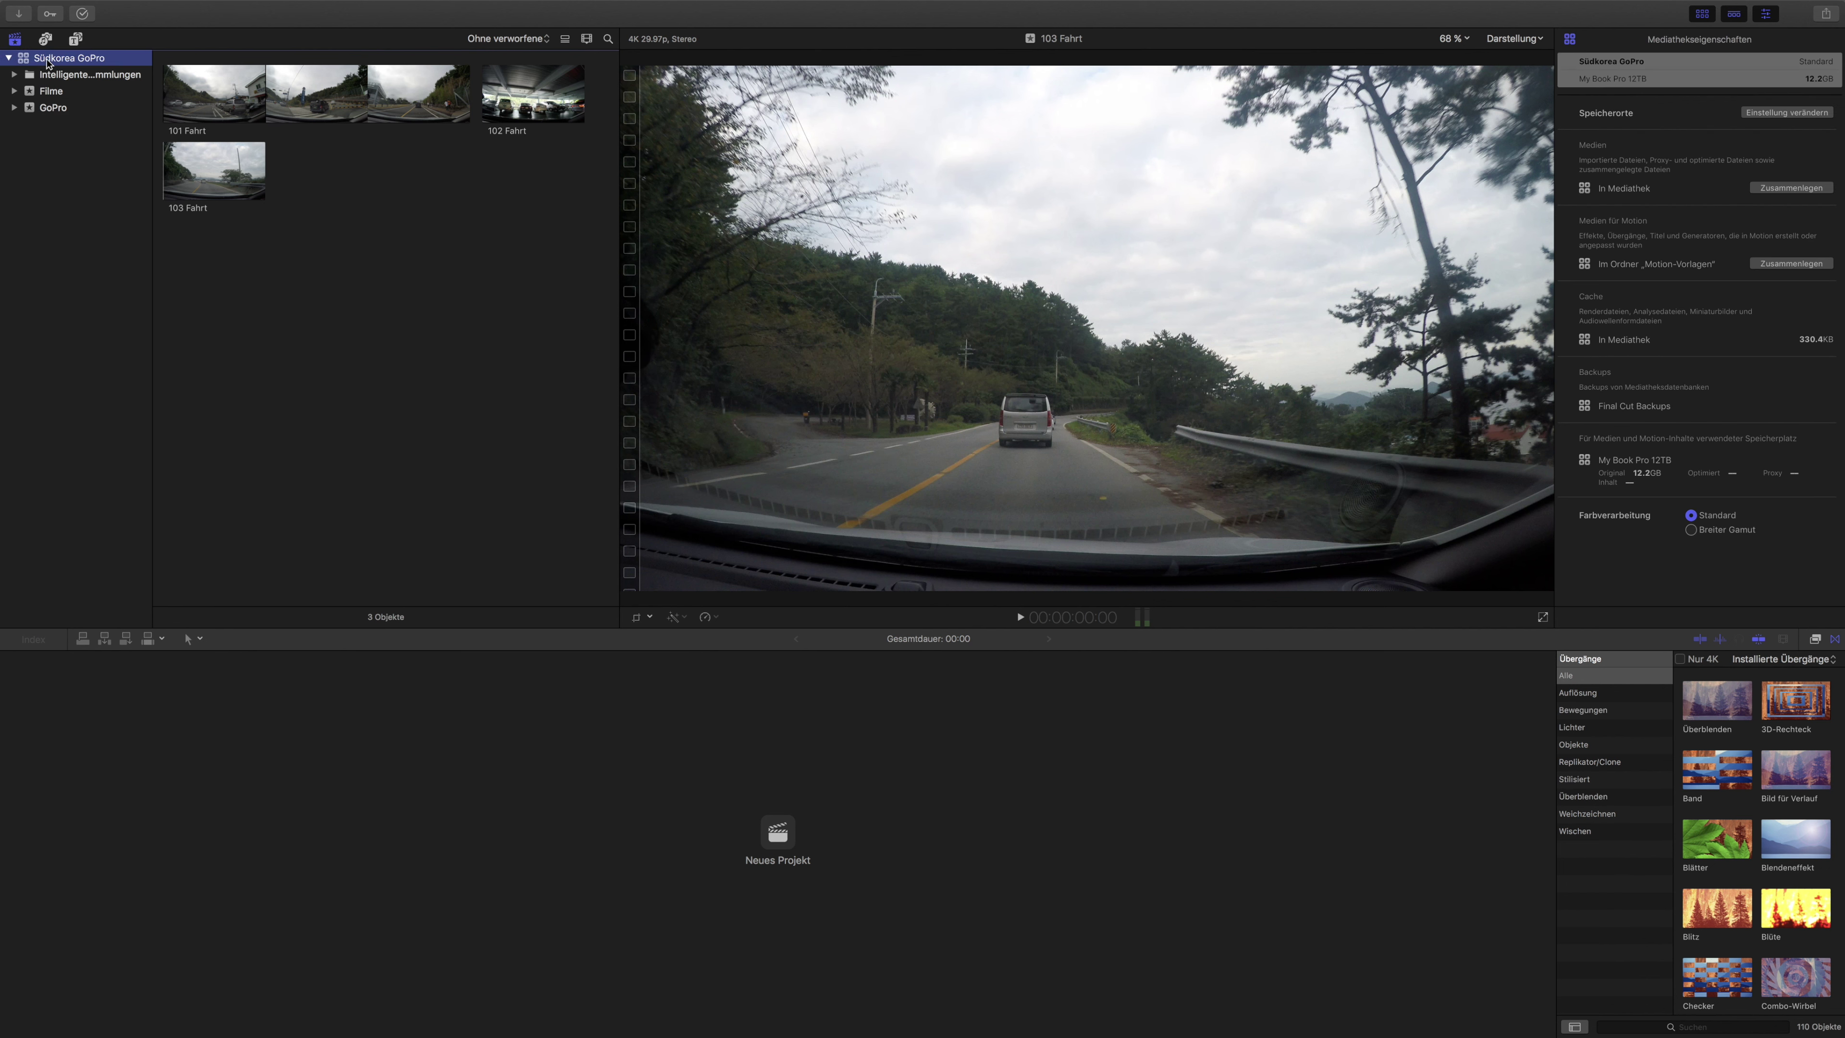
Reveal the 103 Fahrt clip from the GoPro event in Finder with Im Finder zeigen
{"action": "left_click", "coordinate": [46, 95]}
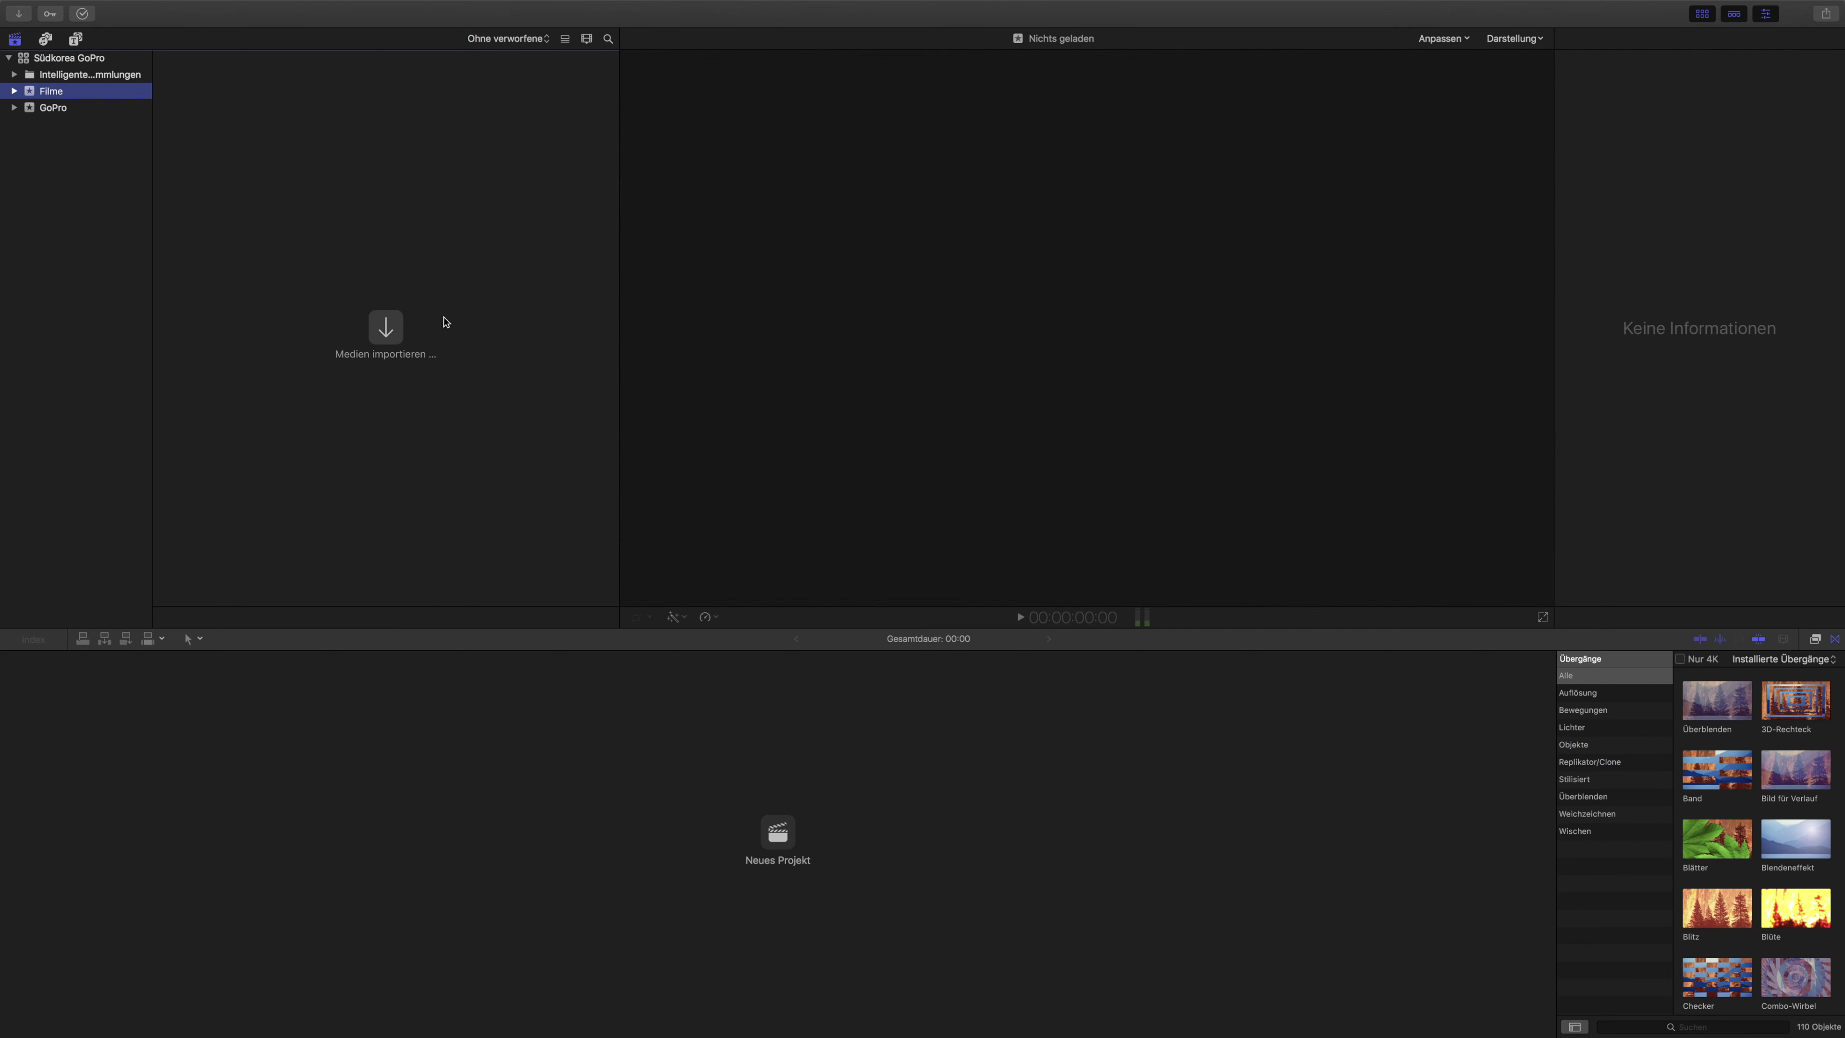
{"action": "left_click", "coordinate": [41, 109]}
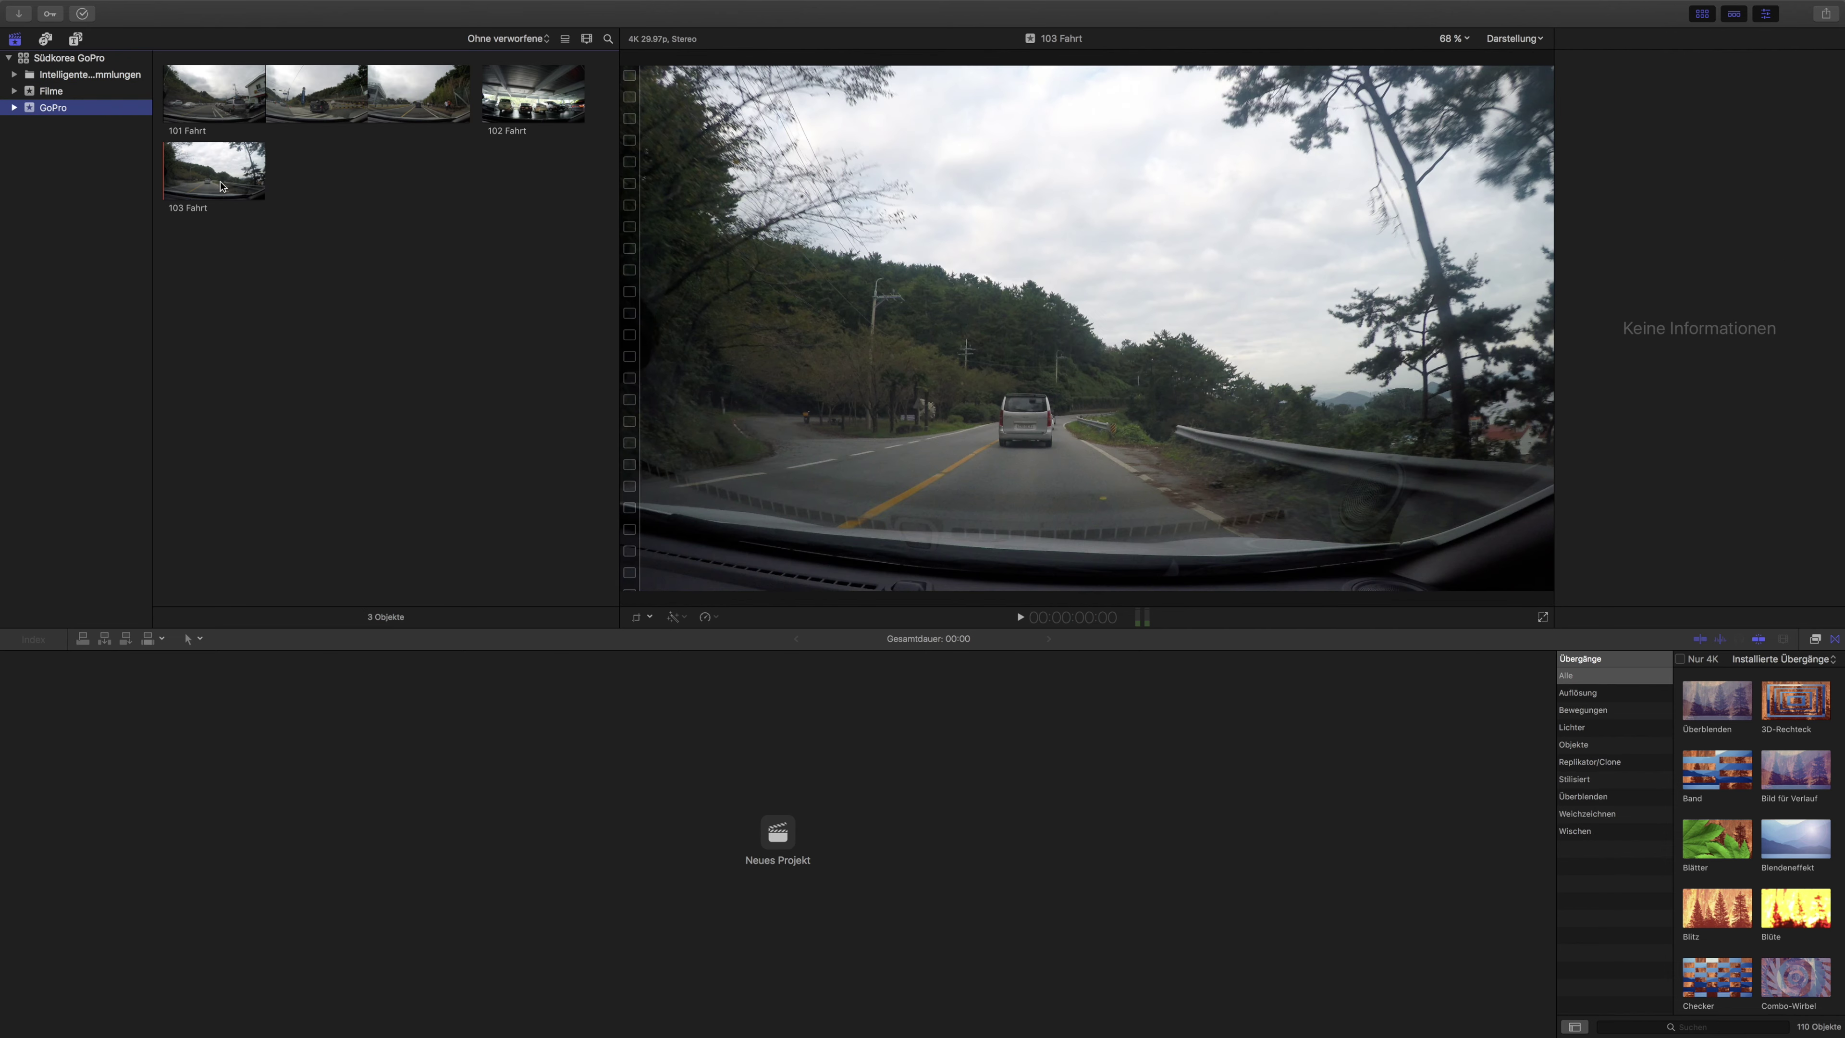
{"action": "left_click", "coordinate": [204, 170]}
{"action": "right_click", "coordinate": [204, 171]}
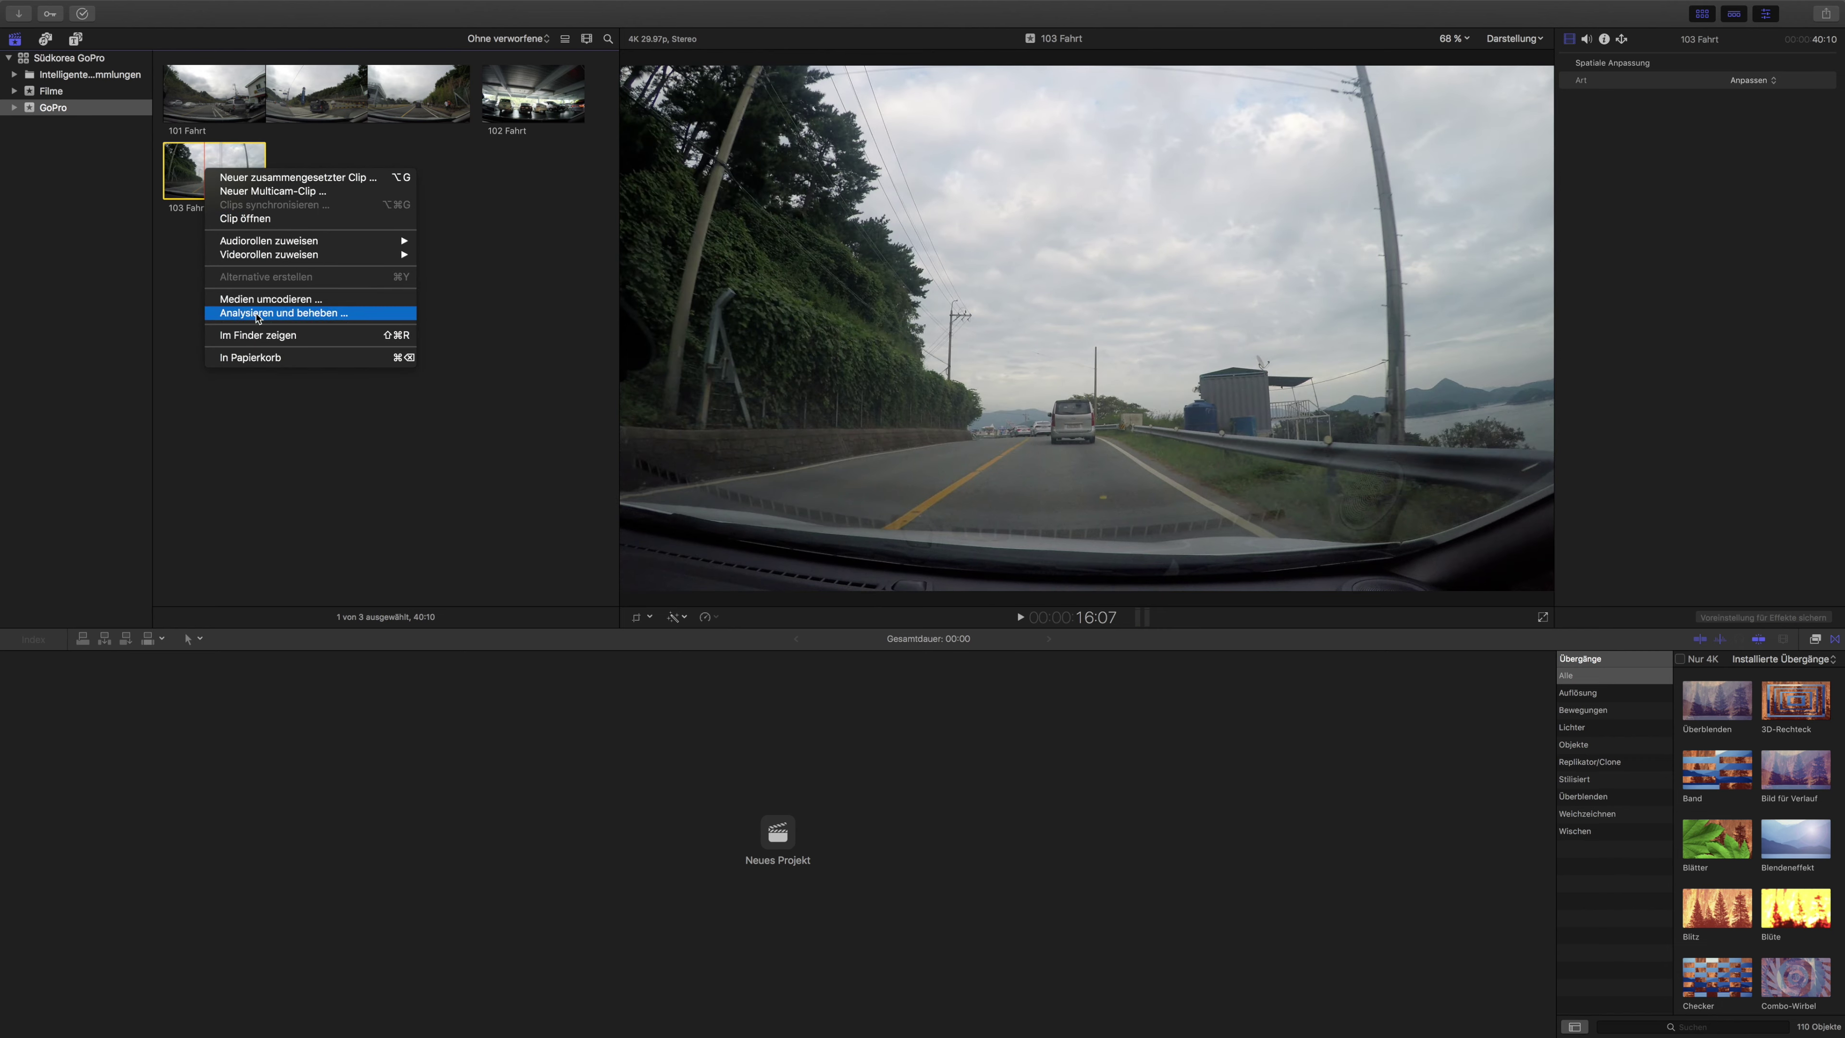
{"action": "left_click", "coordinate": [254, 339]}
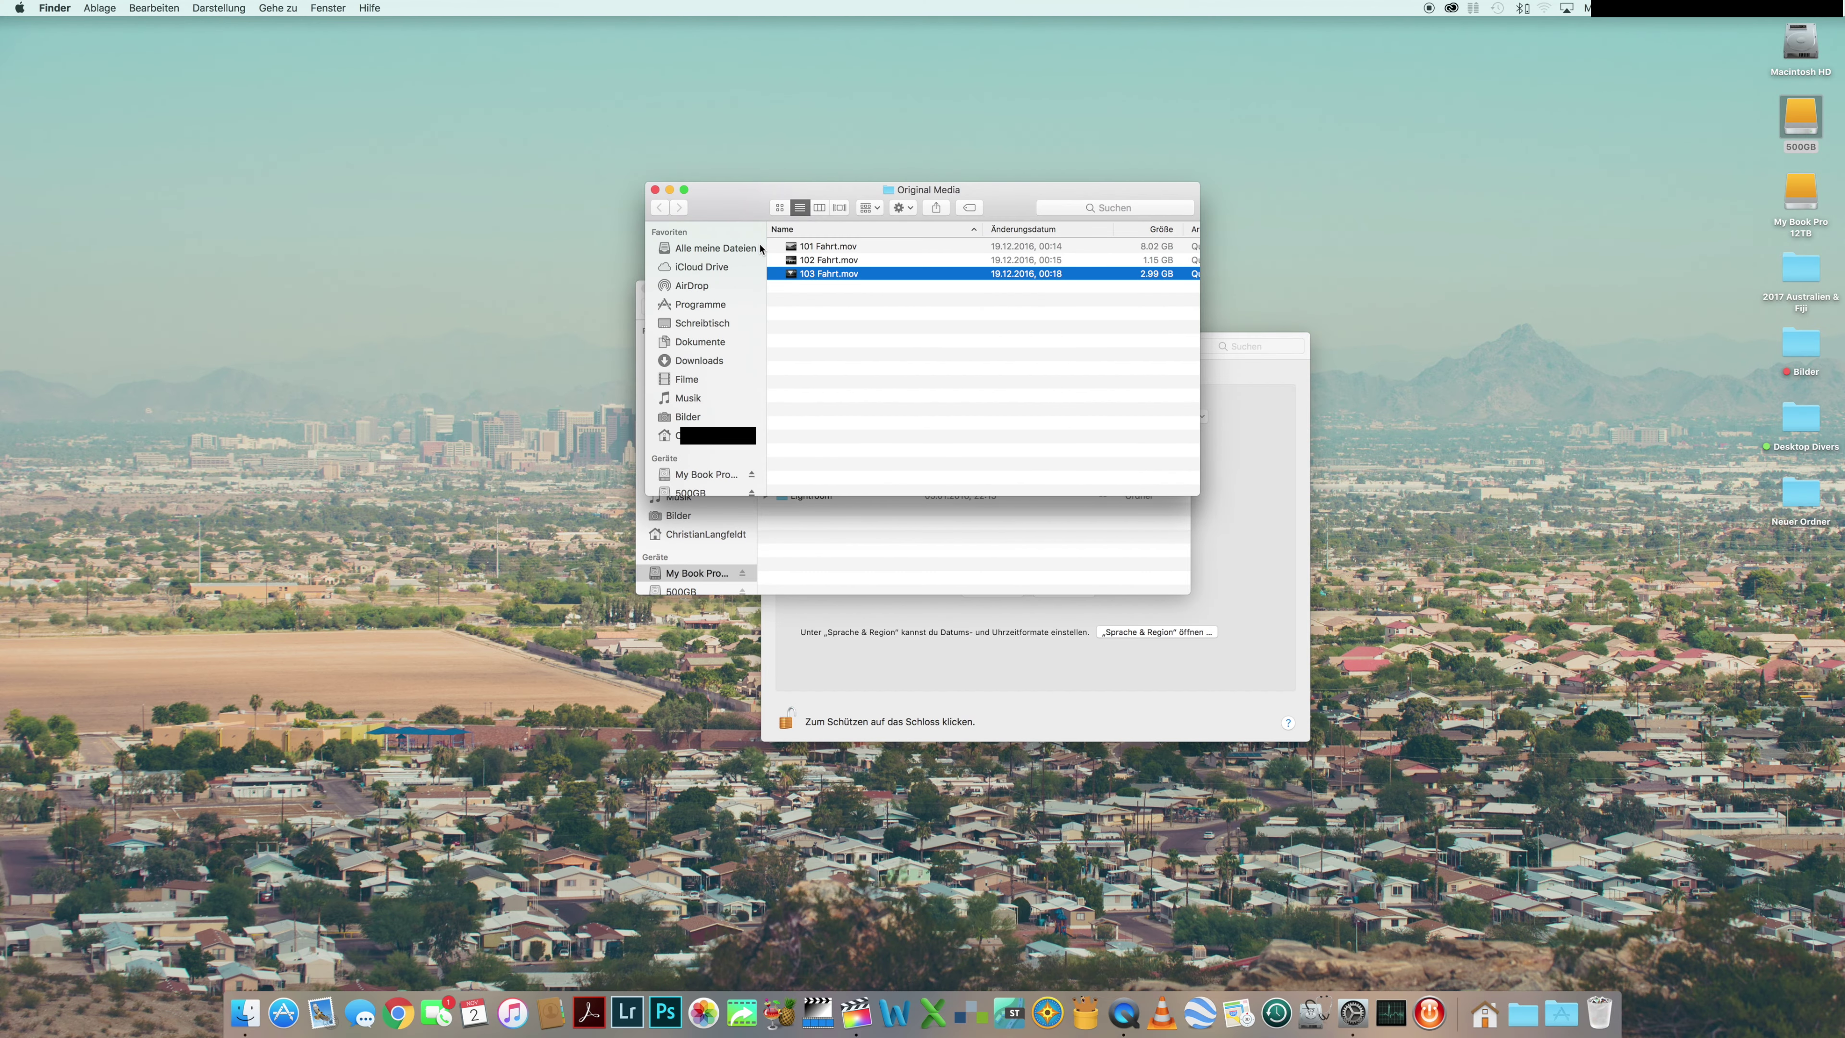
View the Finder info for 103 Fahrt.mov (2.99 GB), then return to Final Cut Pro
{"action": "right_click", "coordinate": [831, 274]}
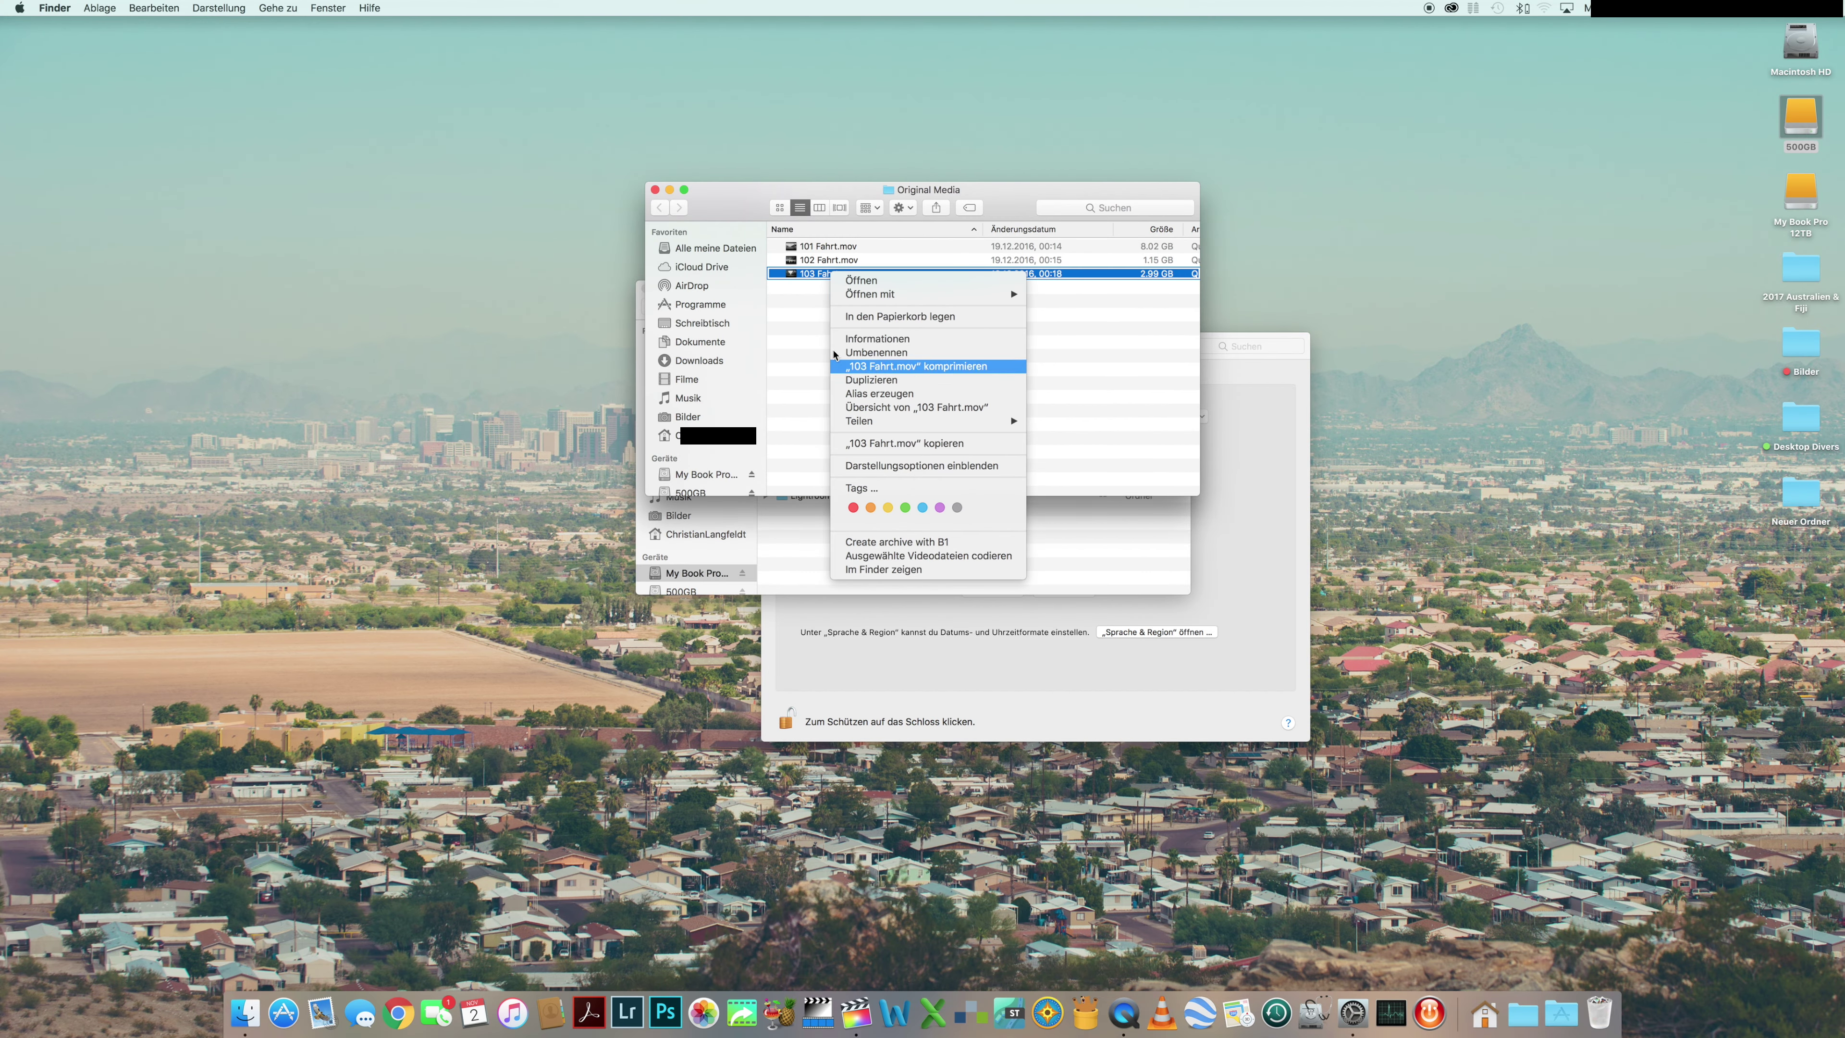
{"action": "left_click", "coordinate": [862, 338]}
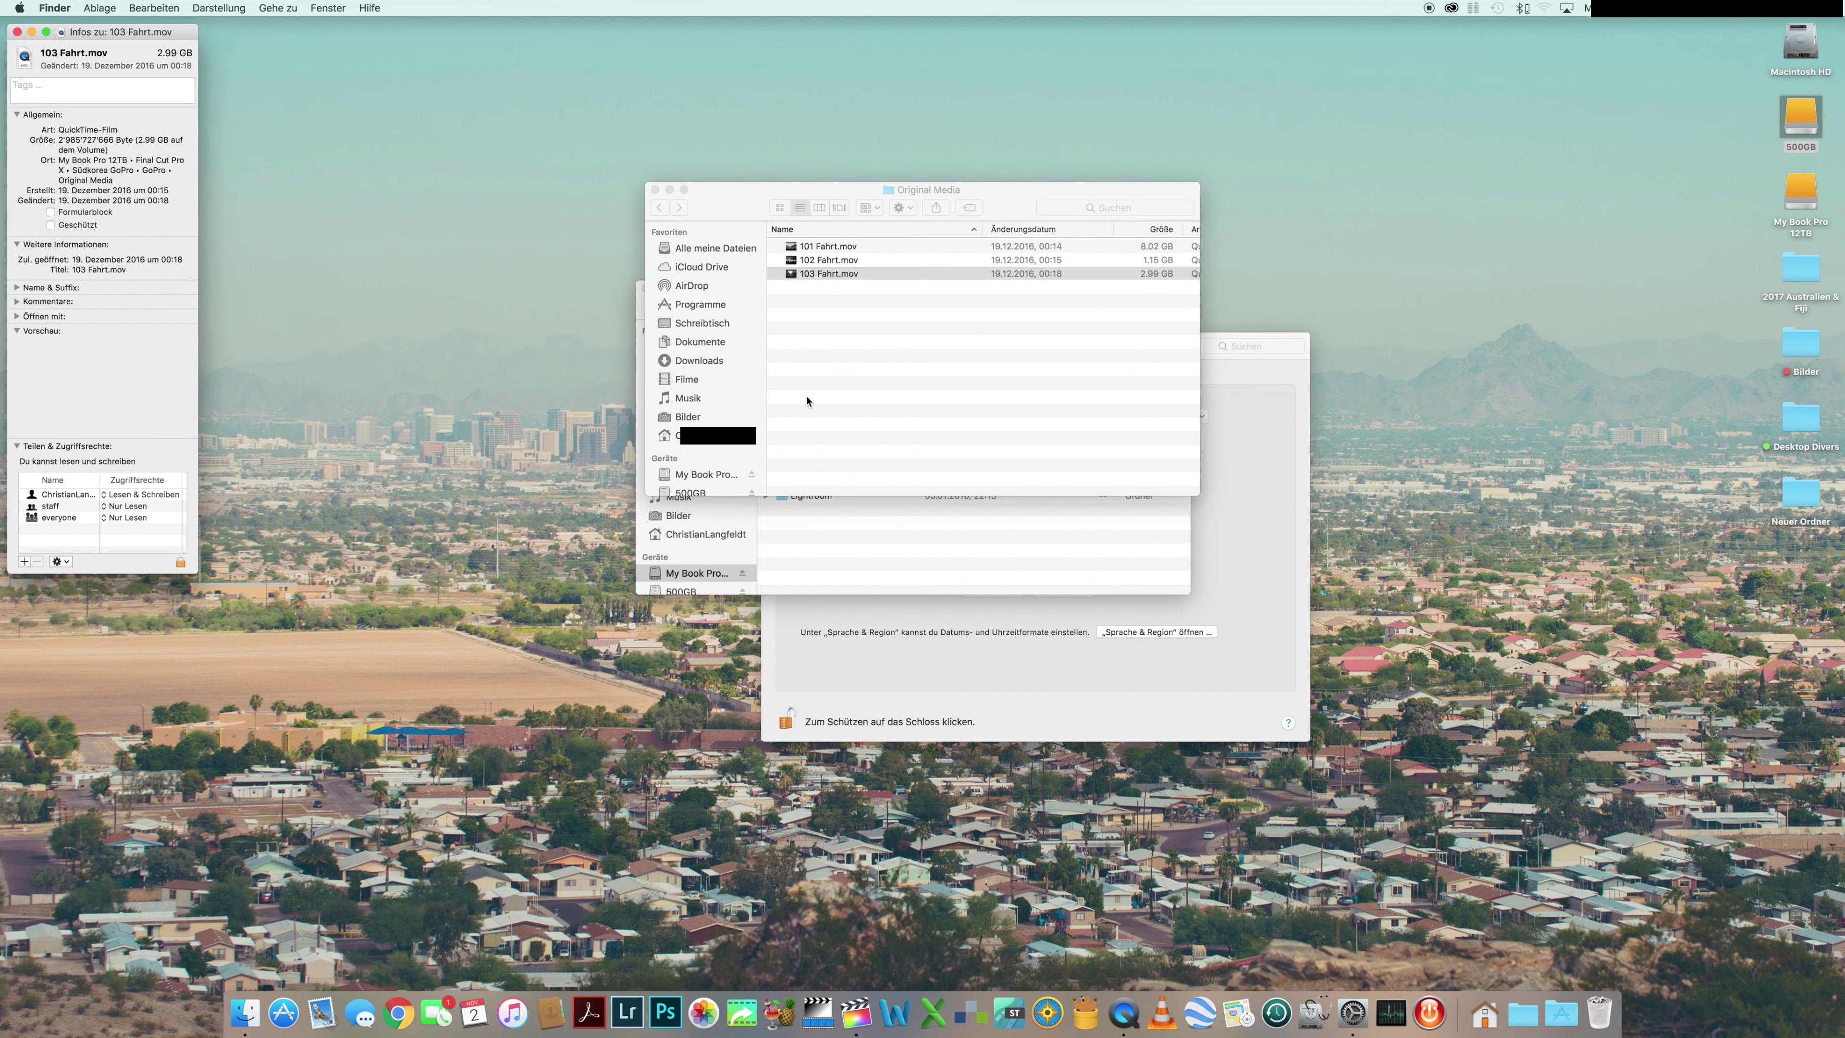
{"action": "left_click_drag", "start_coordinate": [140, 58], "coordinate": [643, 159]}
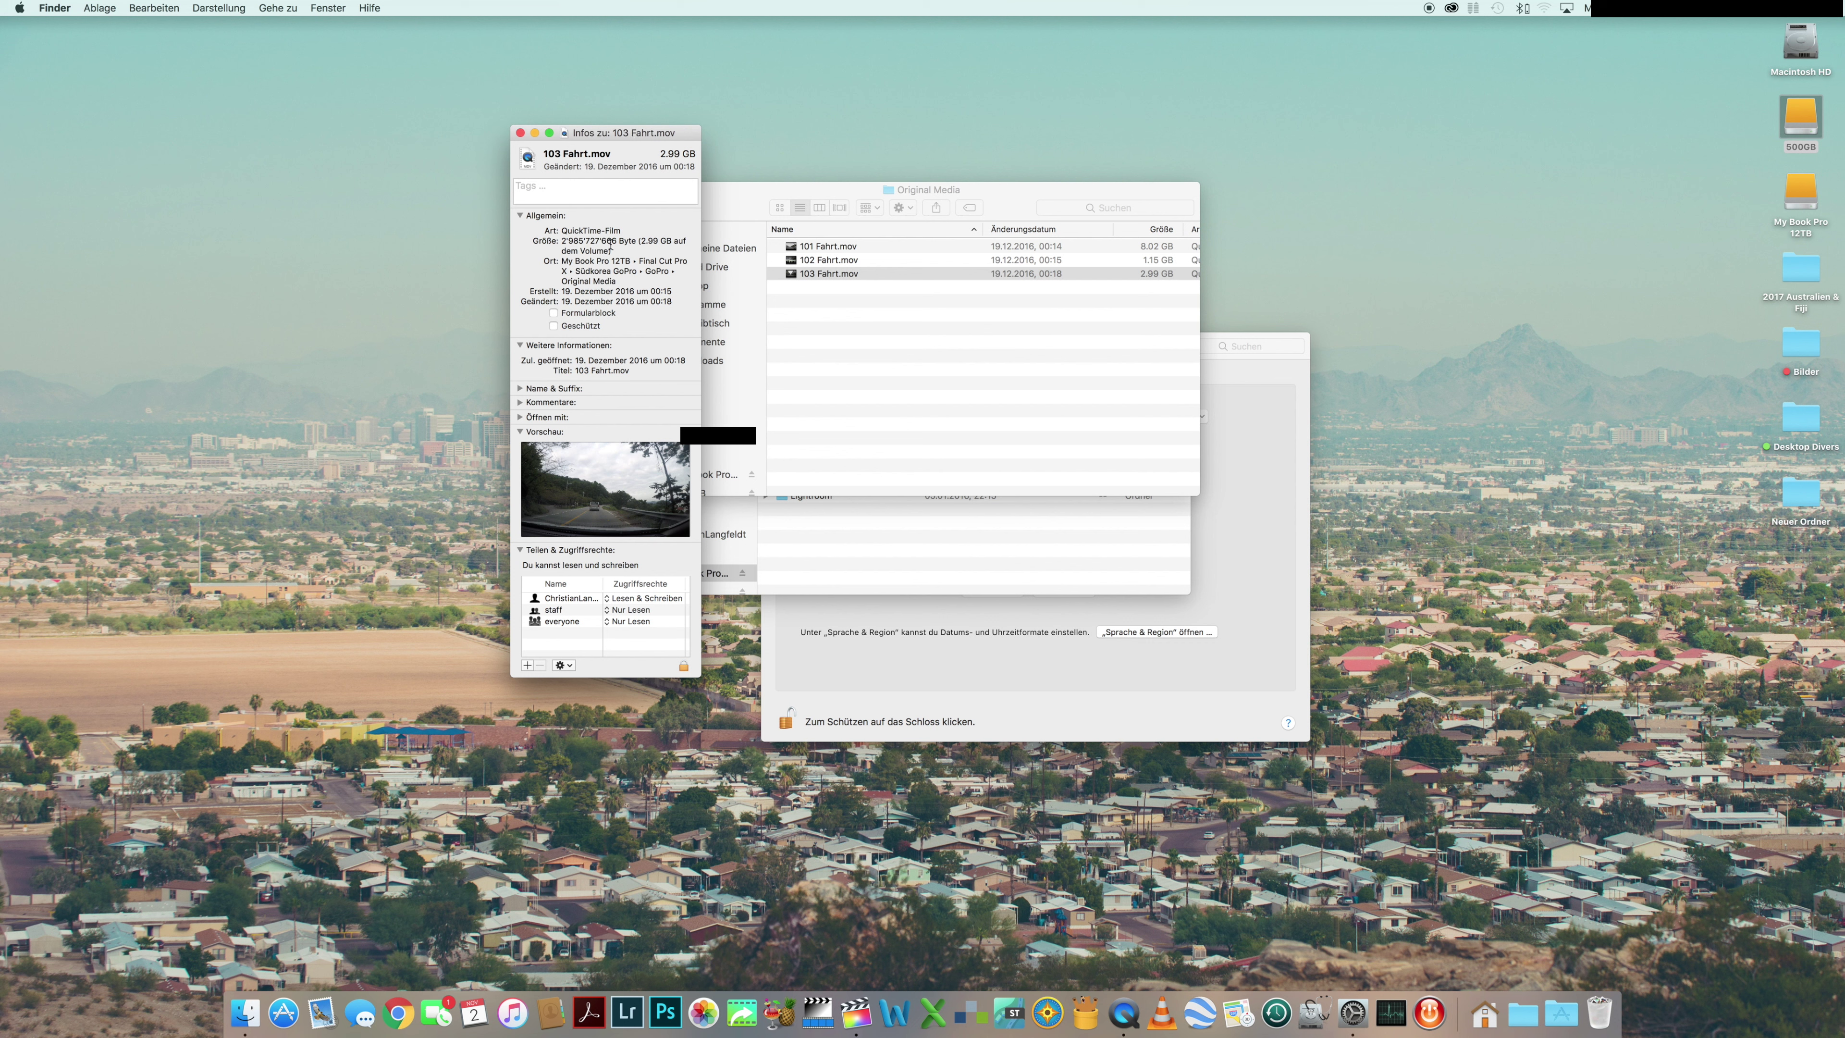
{"action": "left_click", "coordinate": [869, 1006]}
{"action": "left_click", "coordinate": [396, 271]}
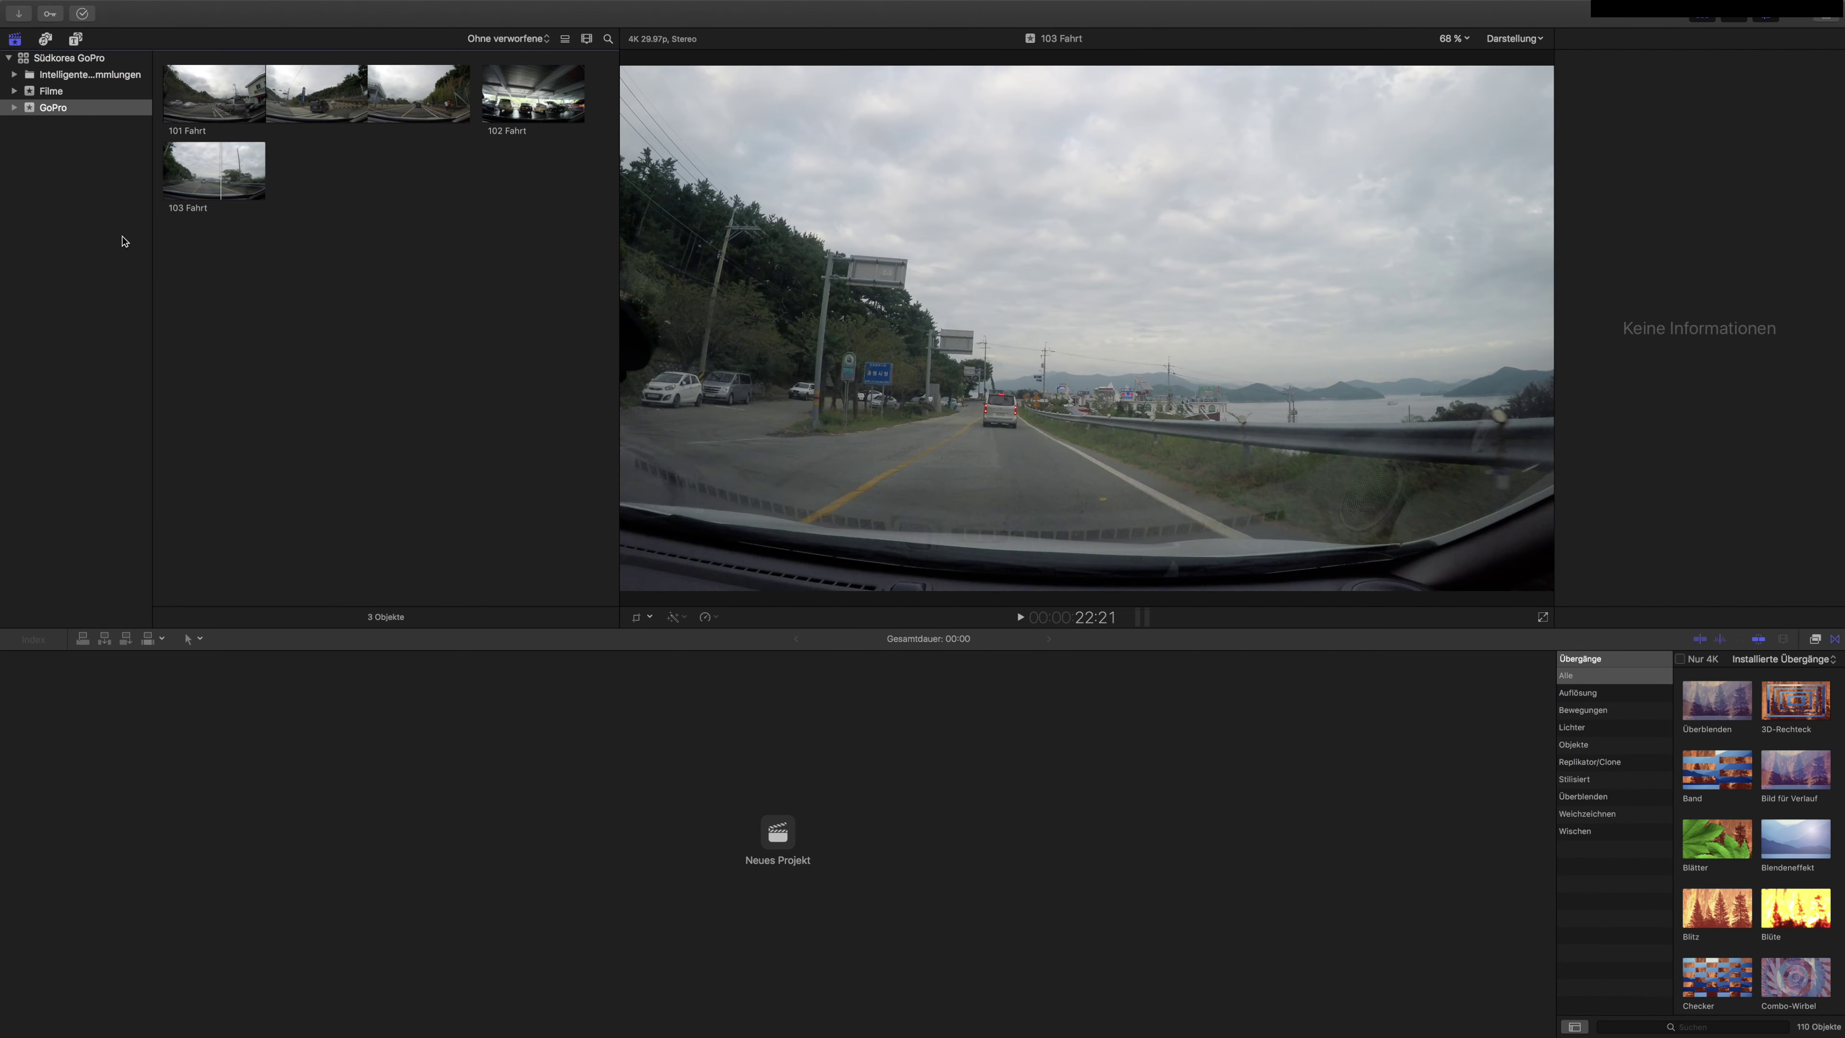
Create the project 'Neues Projekt' in the GoPro event with automatic video settings
{"action": "left_click", "coordinate": [211, 156]}
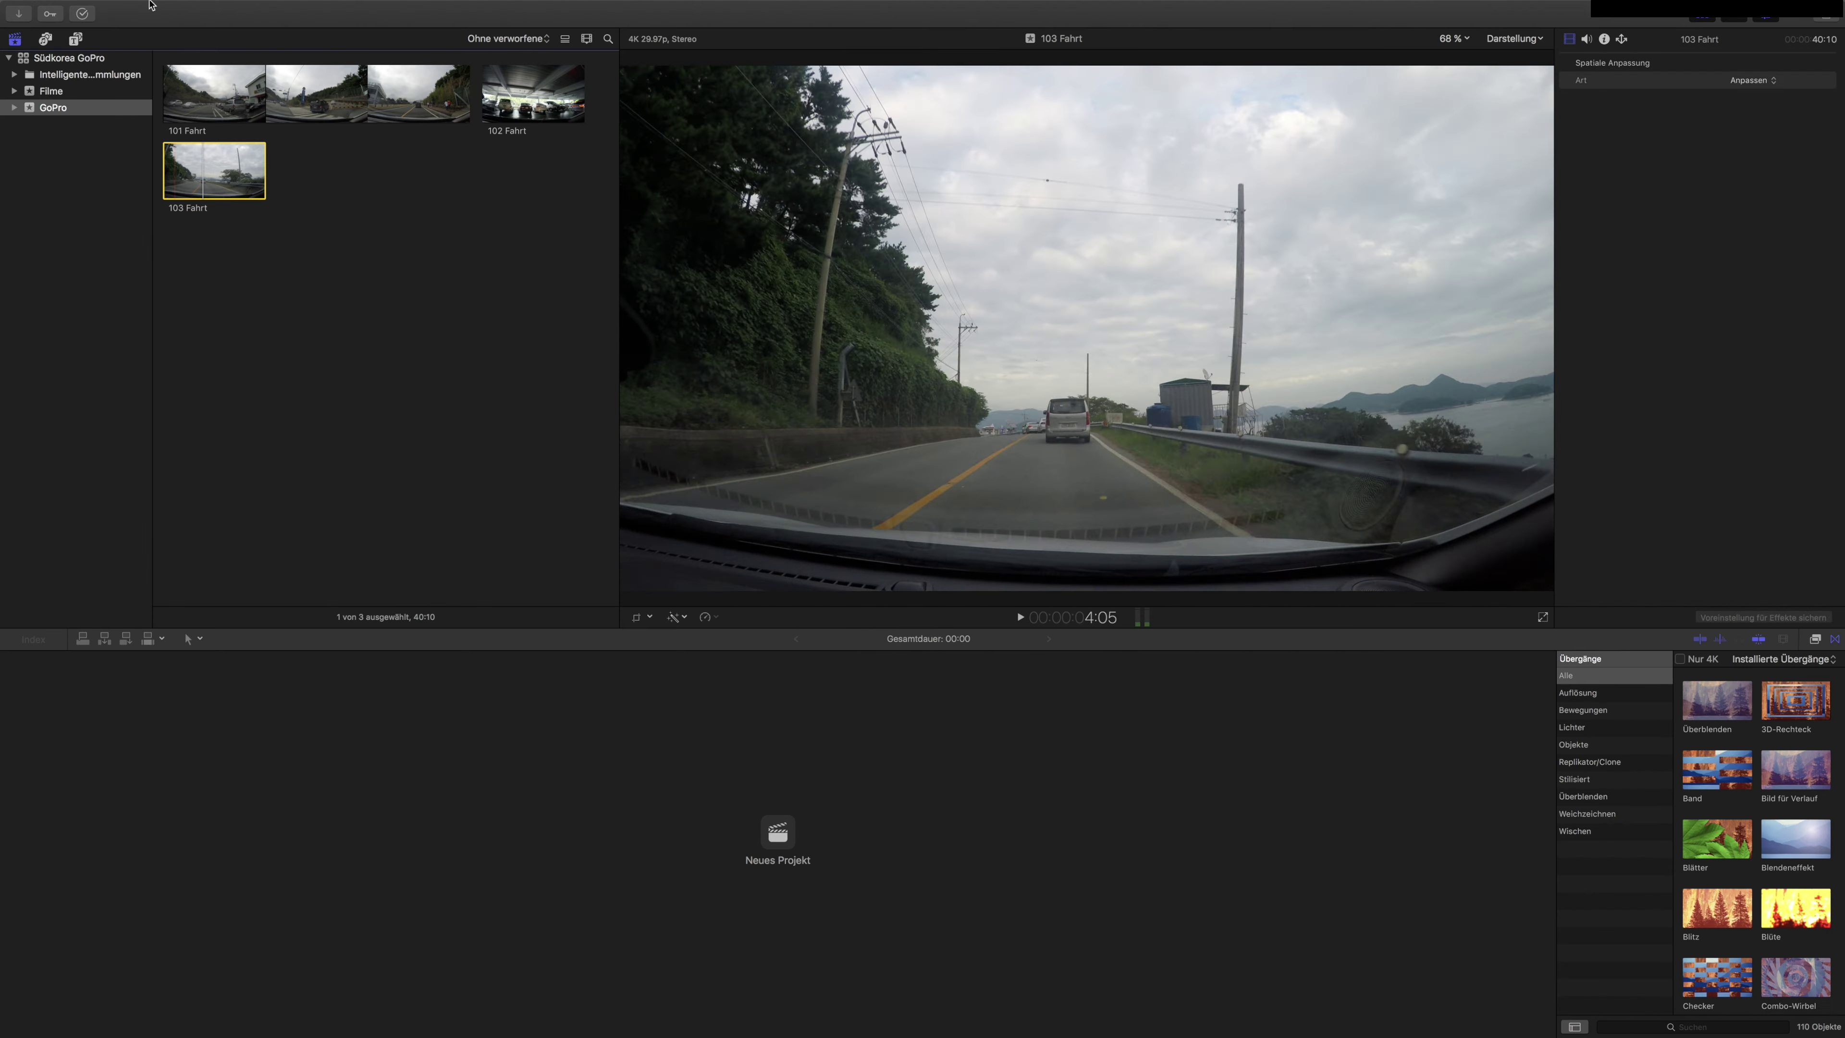
{"action": "left_click", "coordinate": [154, 7]}
{"action": "mouse_move", "coordinate": [342, 26]}
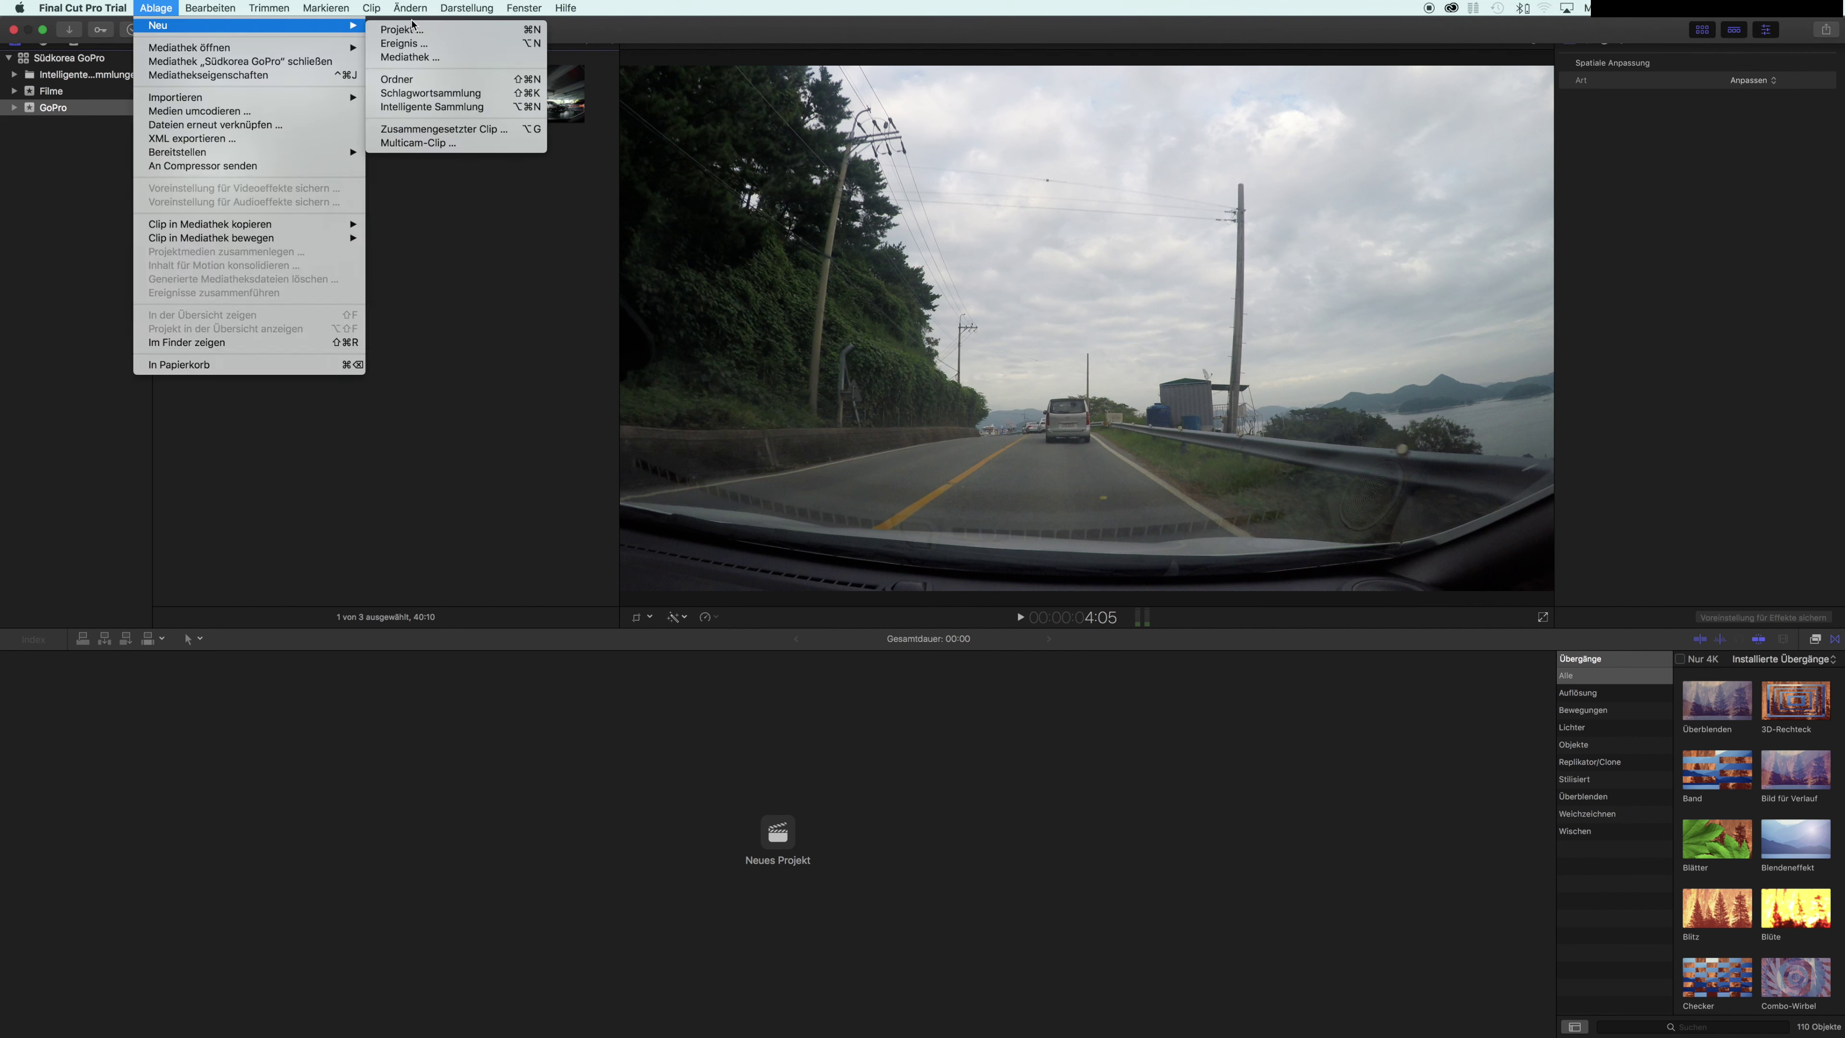
{"action": "left_click", "coordinate": [422, 32]}
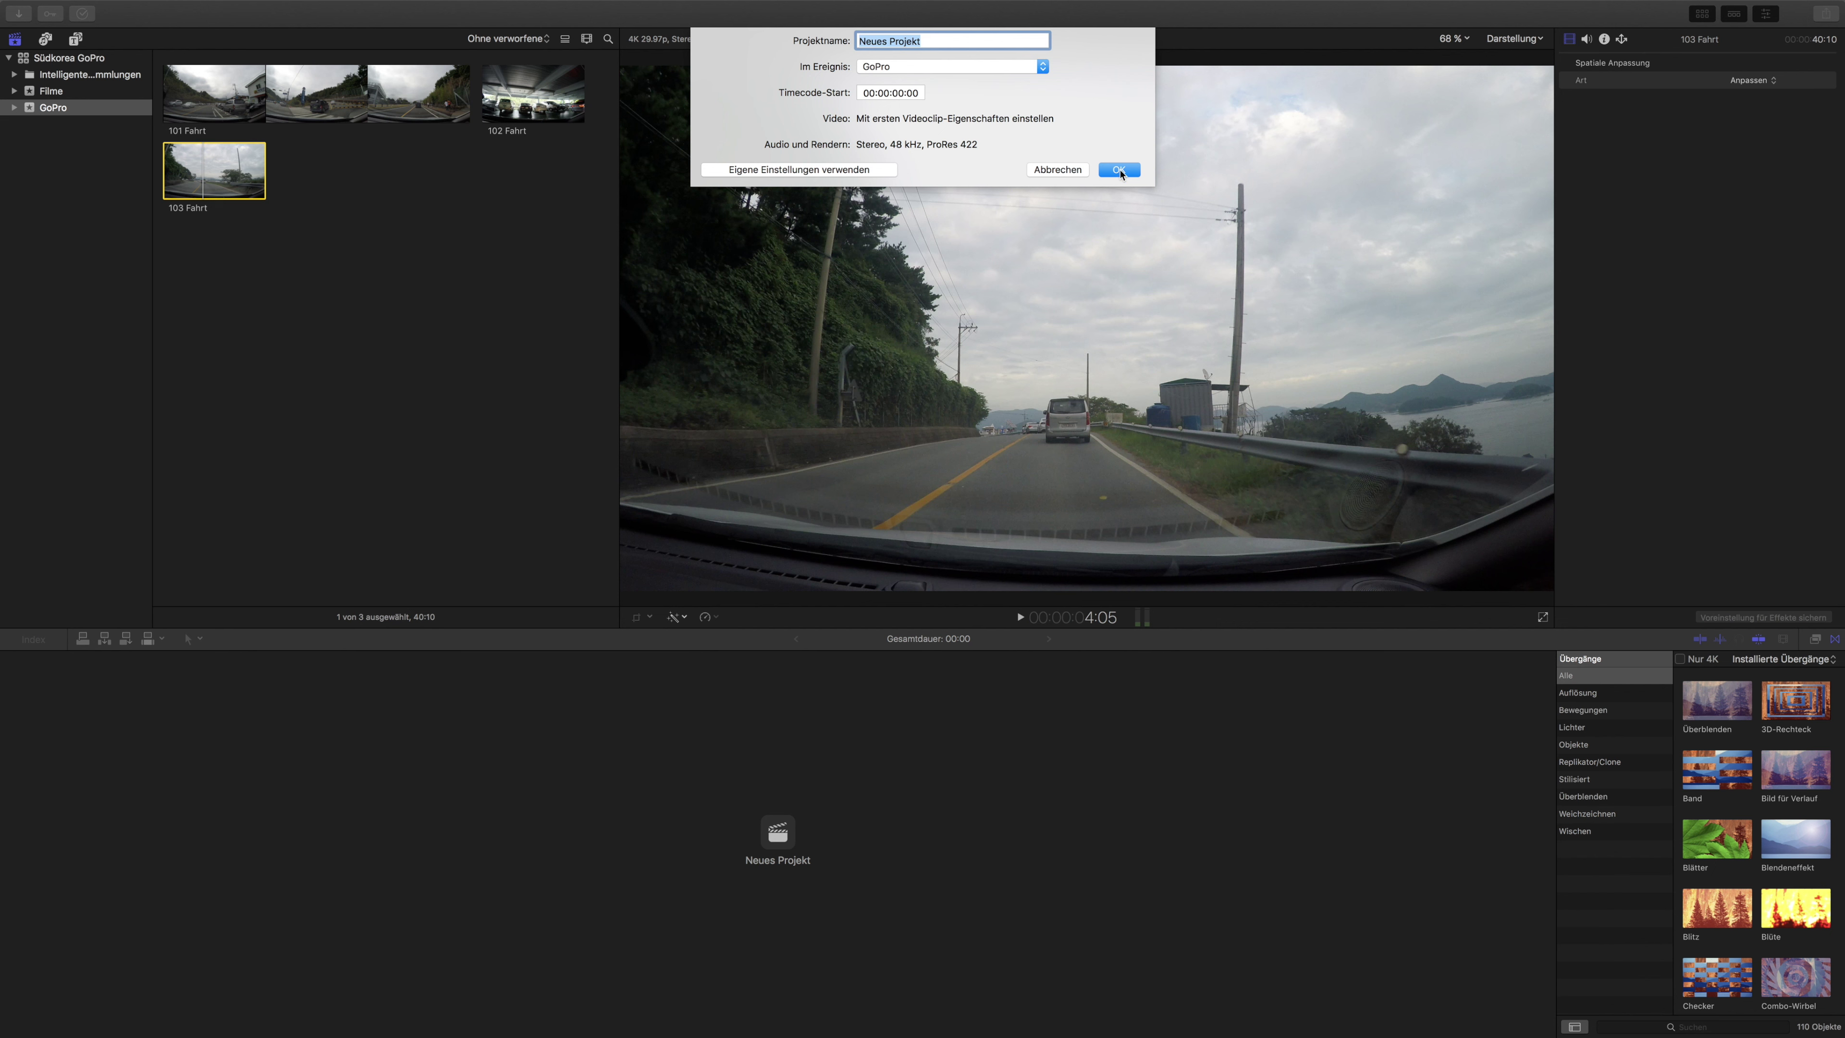
{"action": "left_click", "coordinate": [1119, 170]}
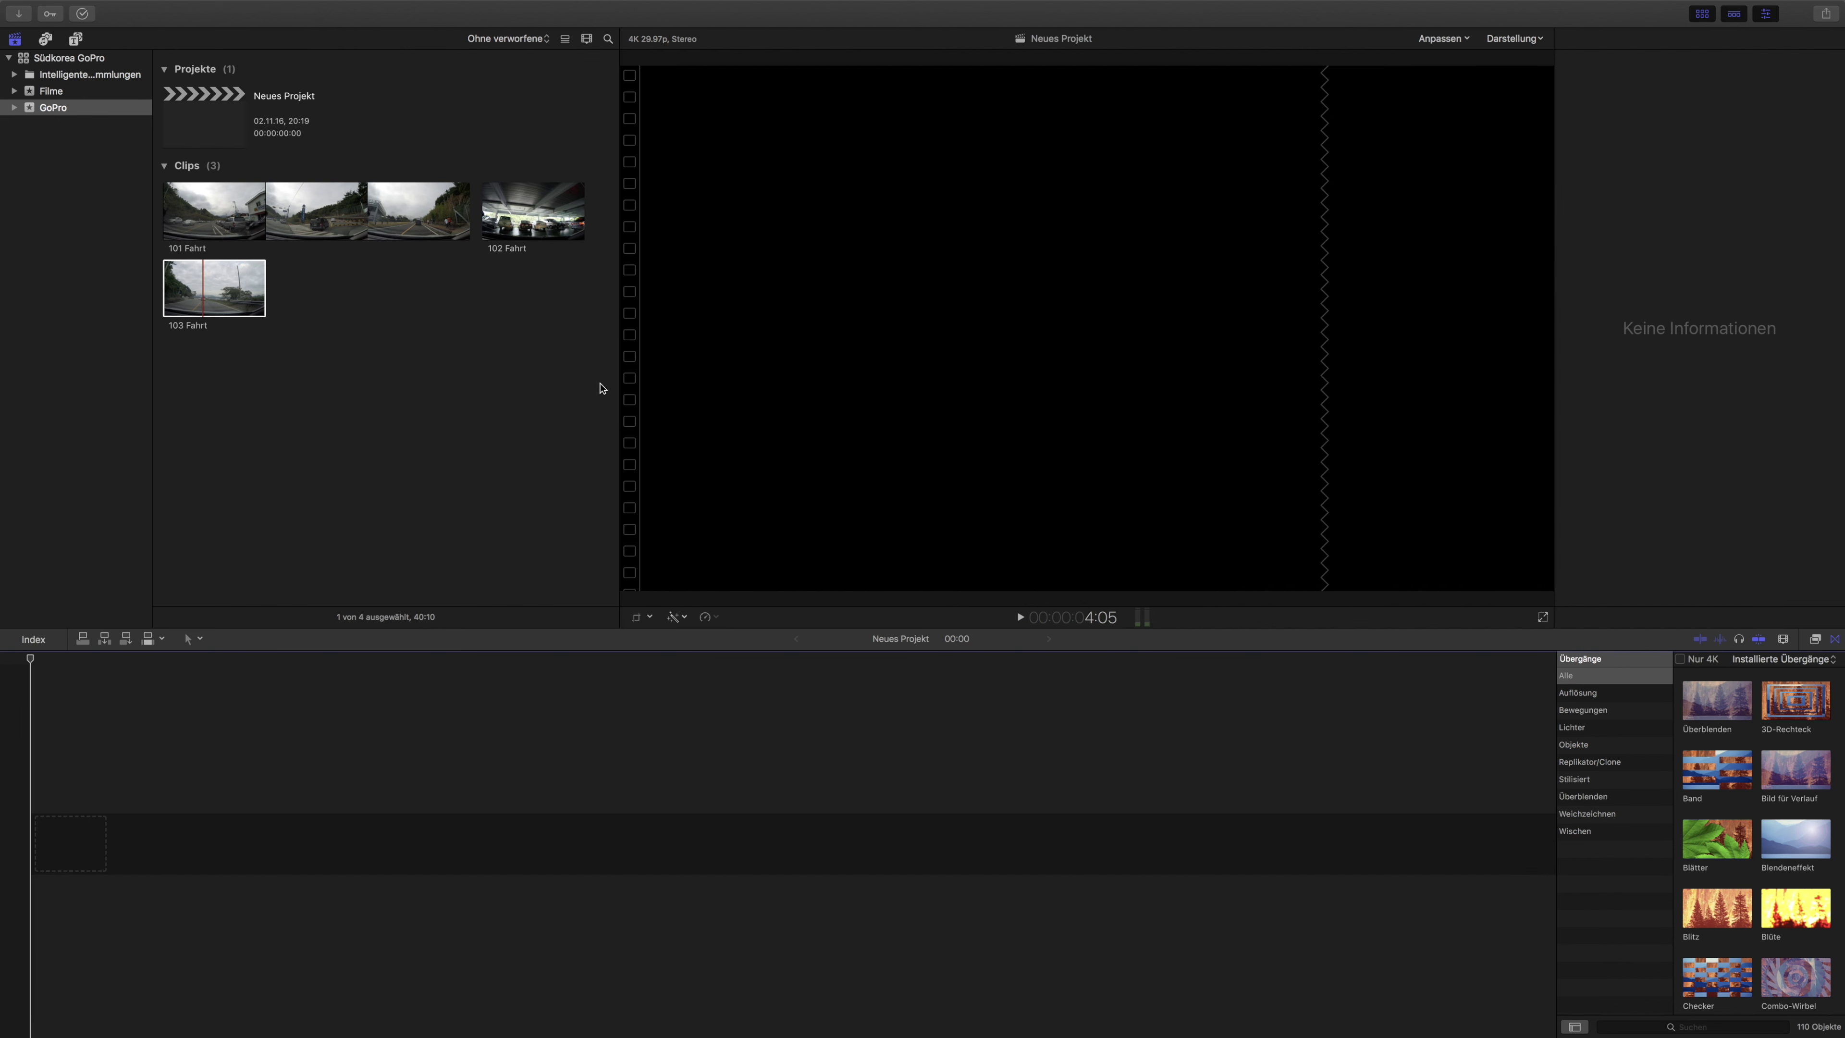
Check 101 Fahrt's info and drag it into the empty Neues Projekt timeline, running 01:47:02
{"action": "left_click", "coordinate": [232, 219]}
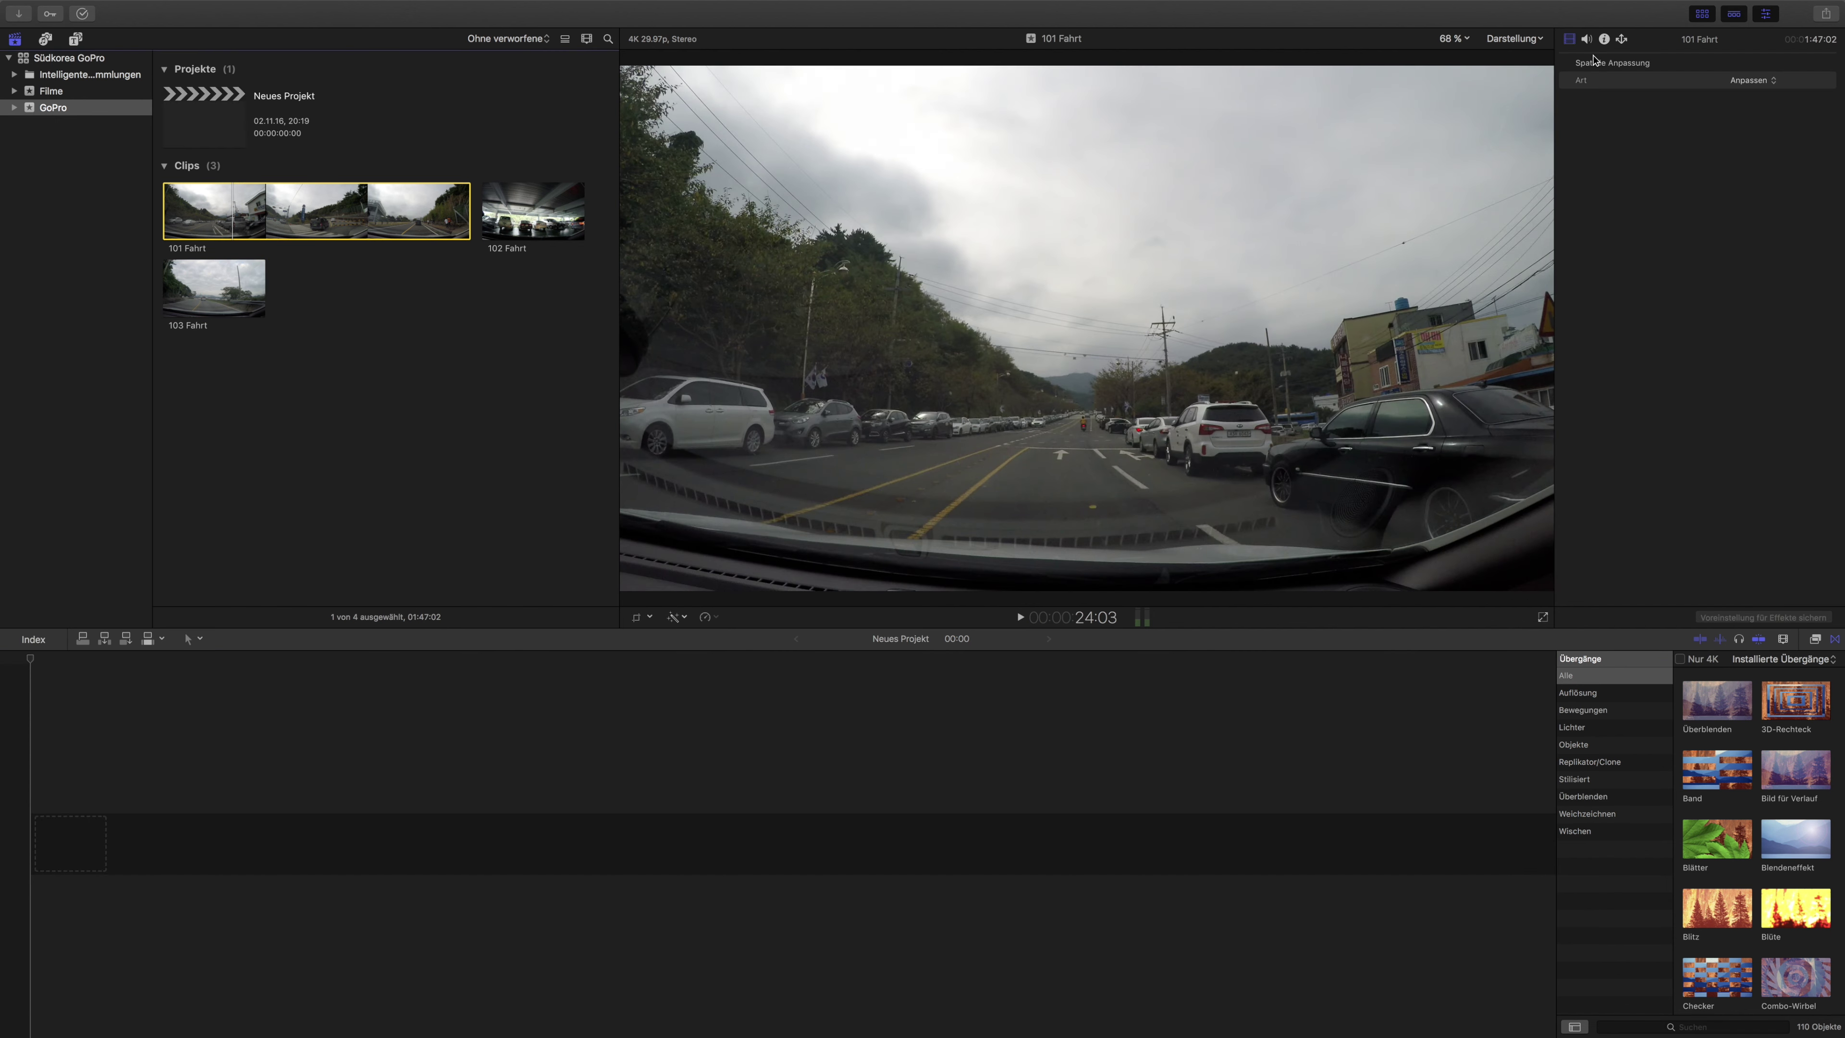
{"action": "left_click", "coordinate": [1604, 39]}
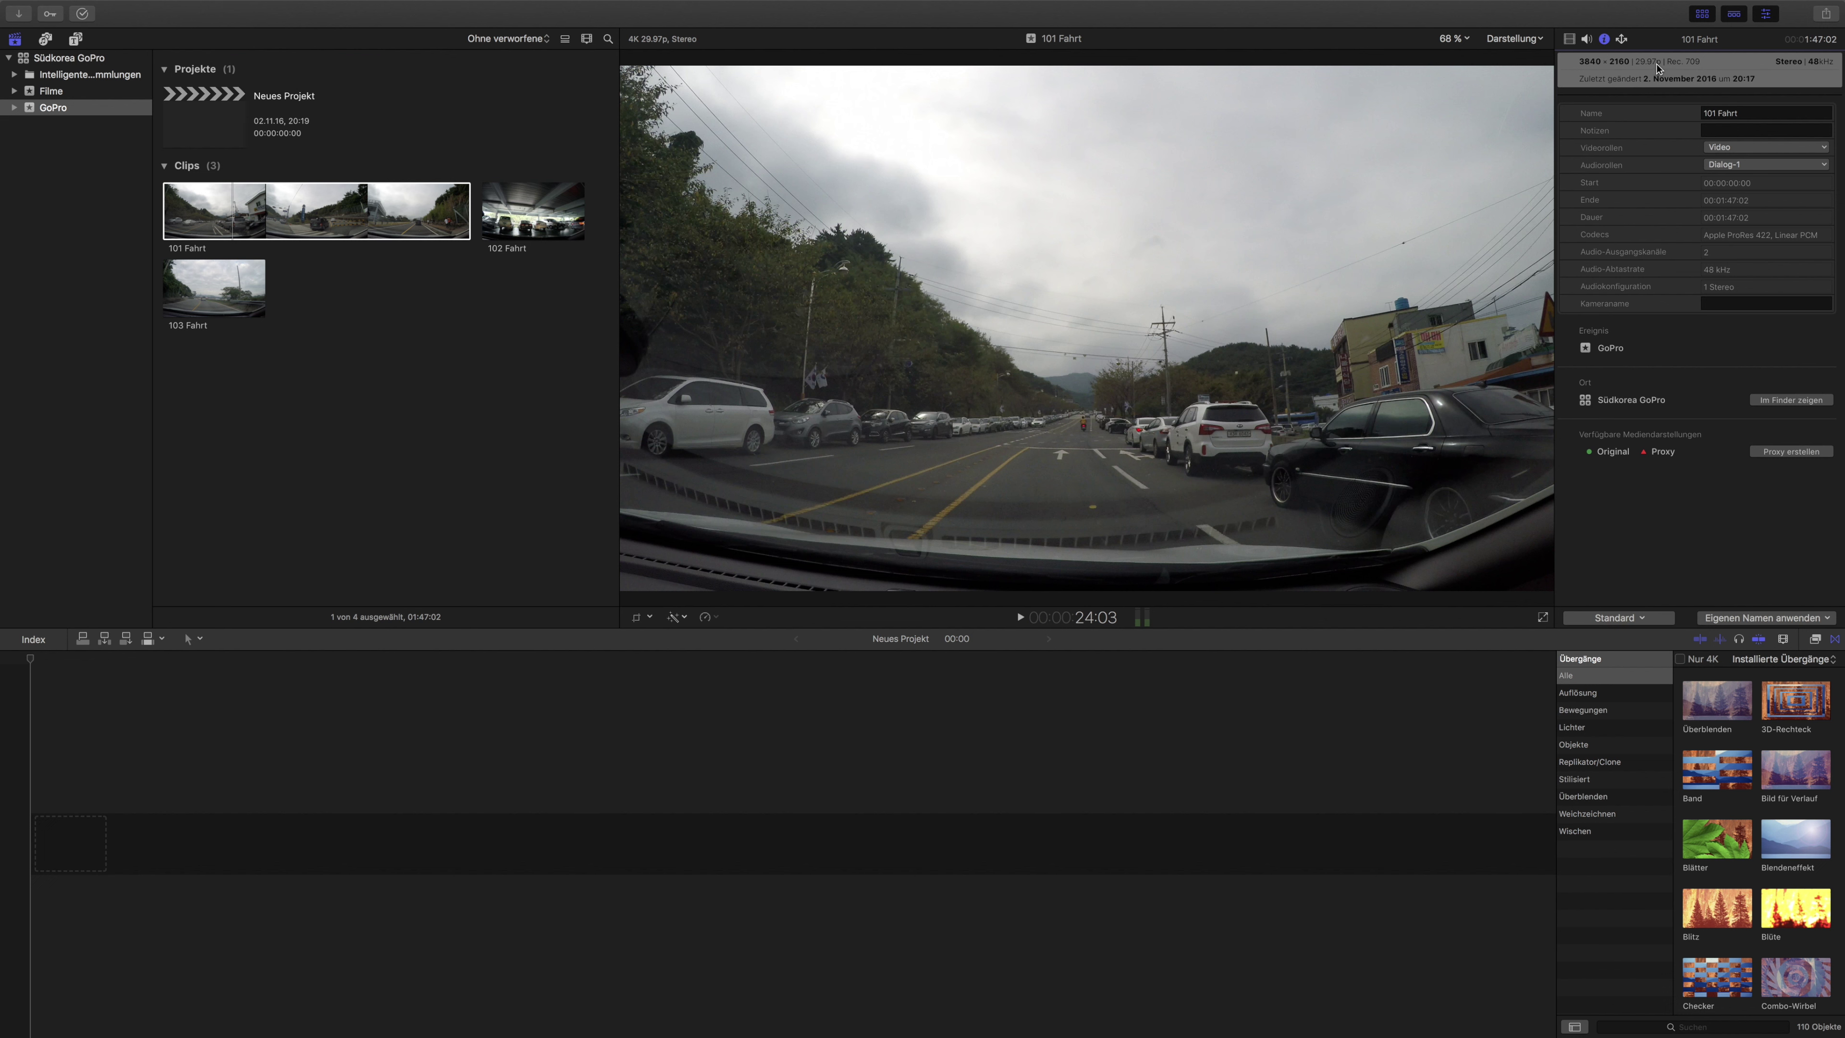
{"action": "left_click_drag", "start_coordinate": [225, 209], "coordinate": [163, 705]}
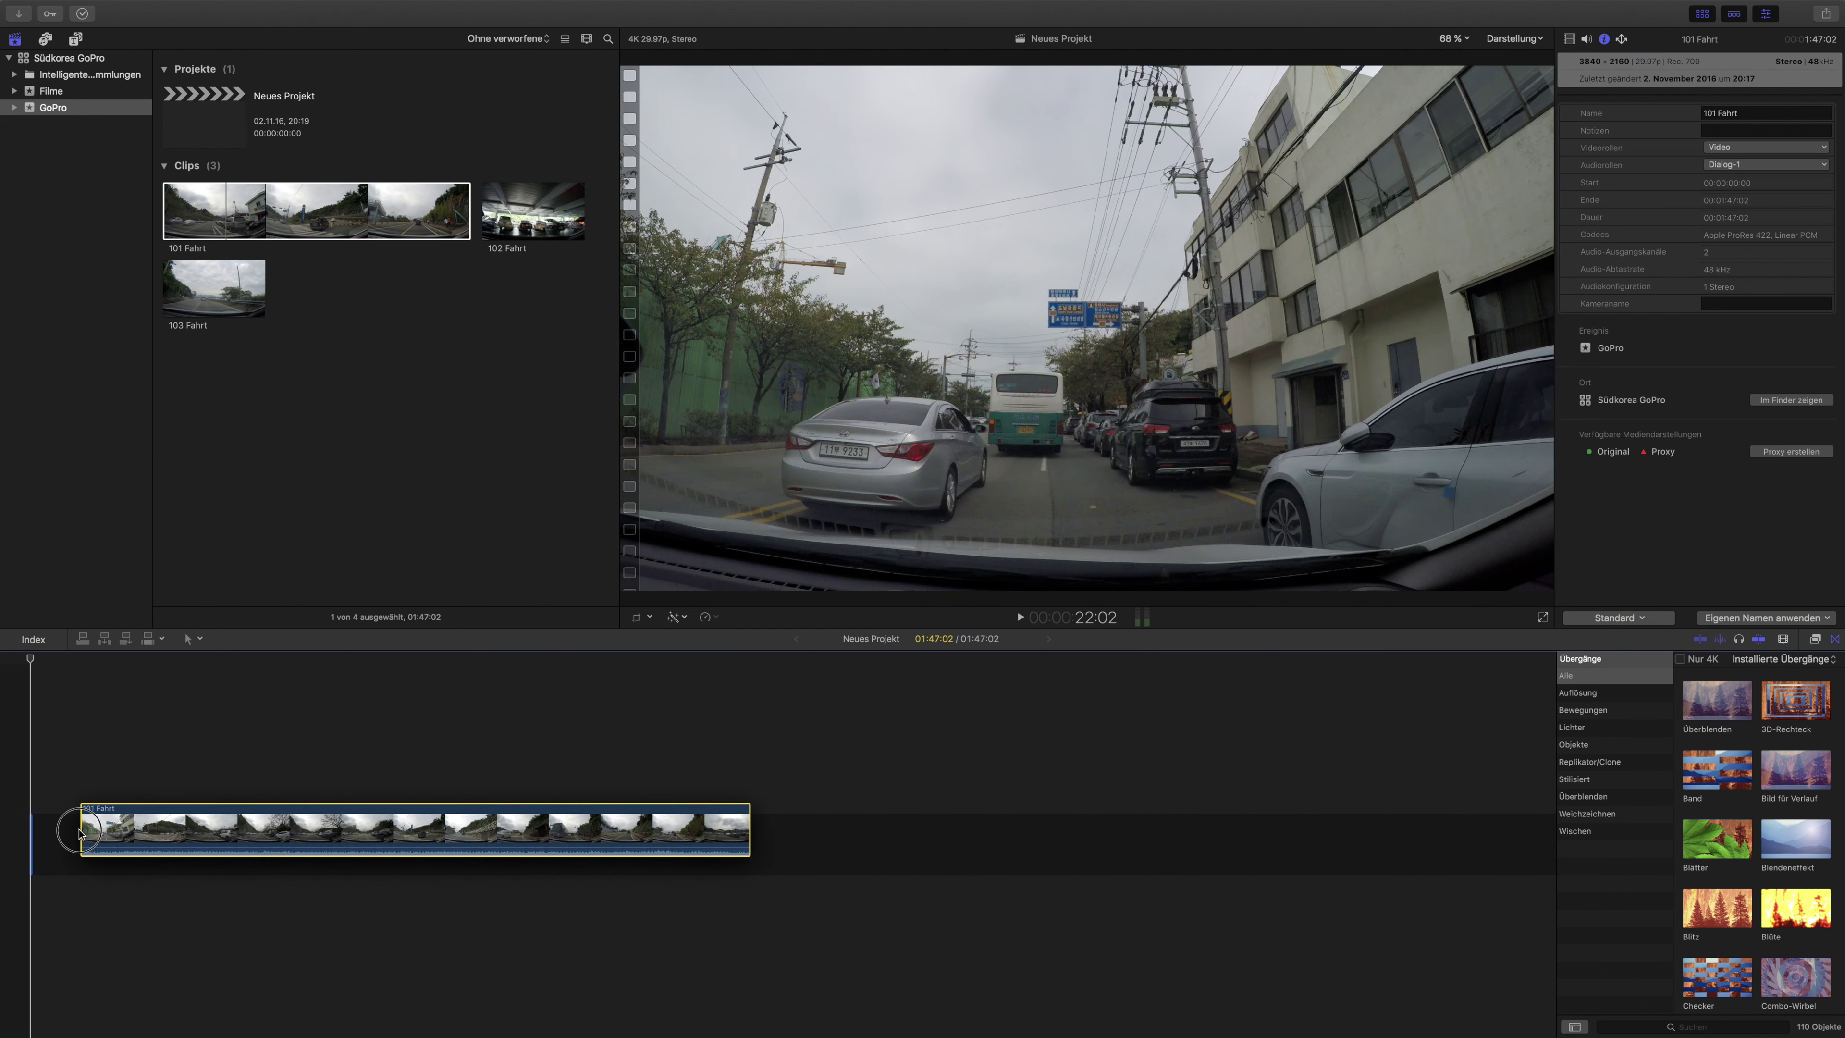
{"action": "left_click_drag", "start_coordinate": [163, 705], "coordinate": [72, 827]}
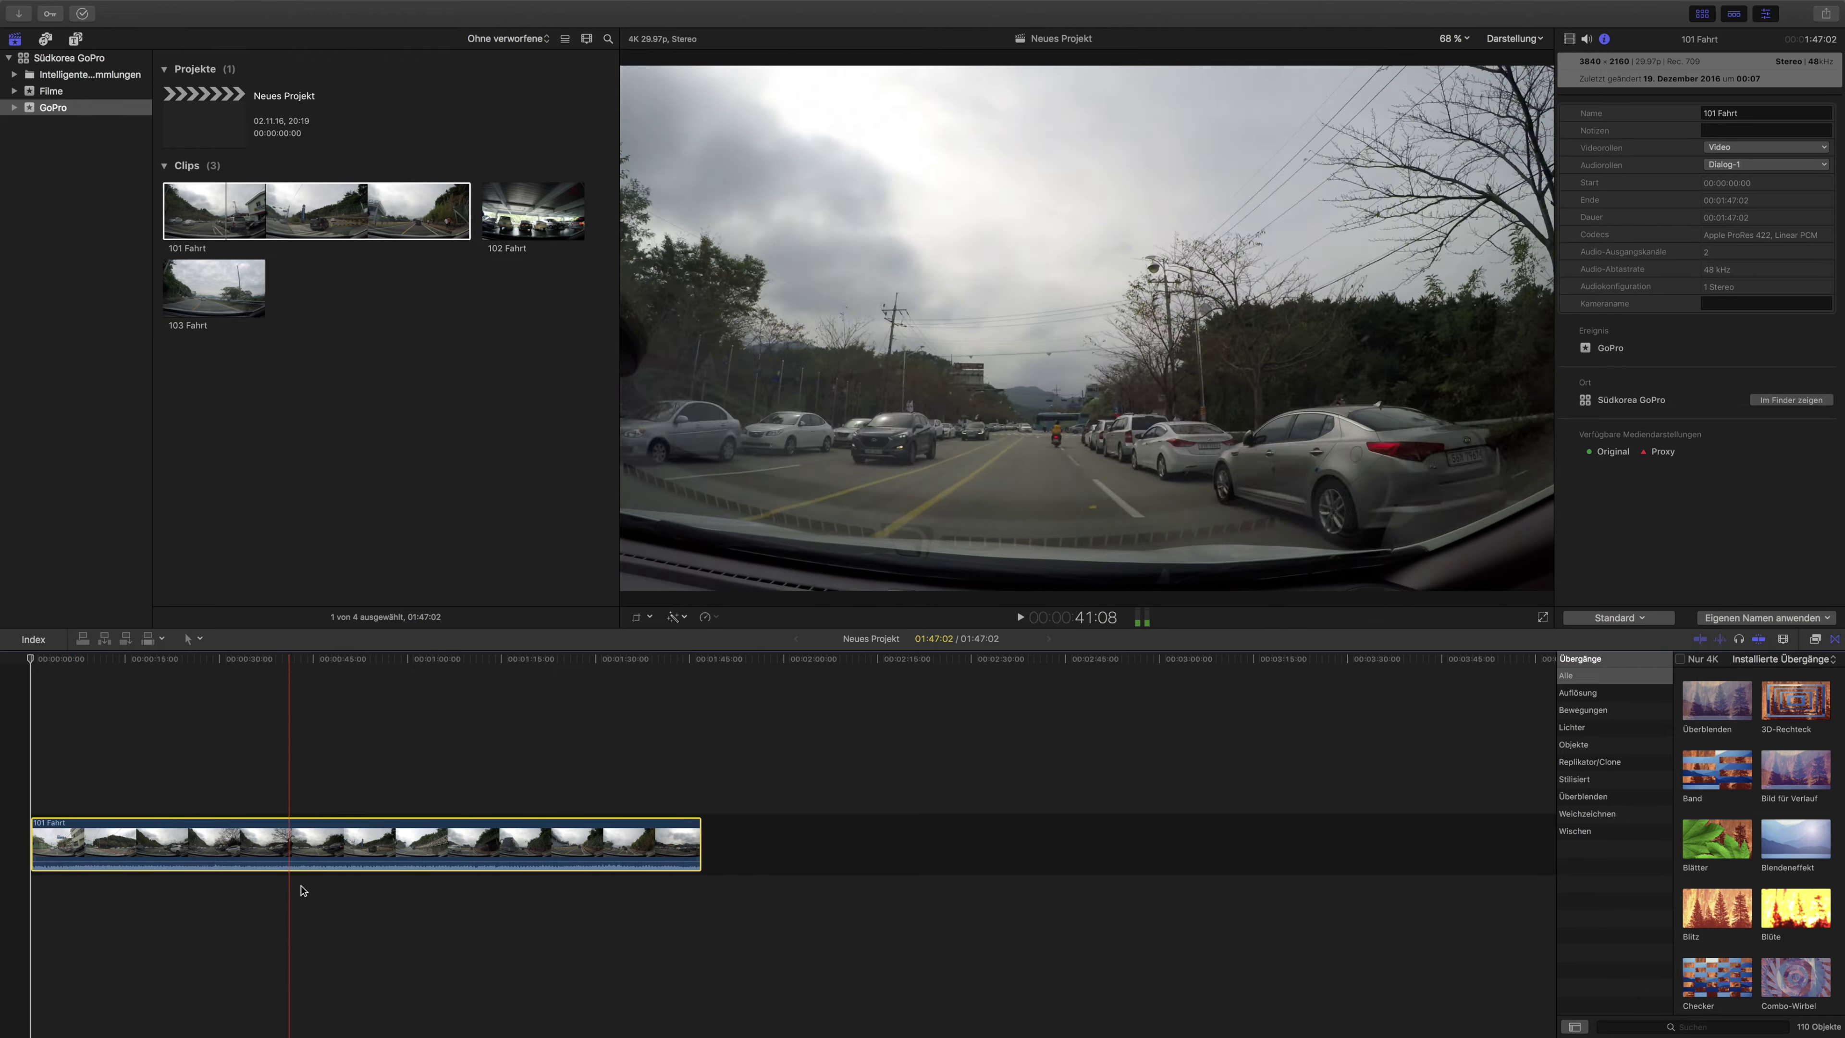
{"action": "left_click", "coordinate": [203, 116]}
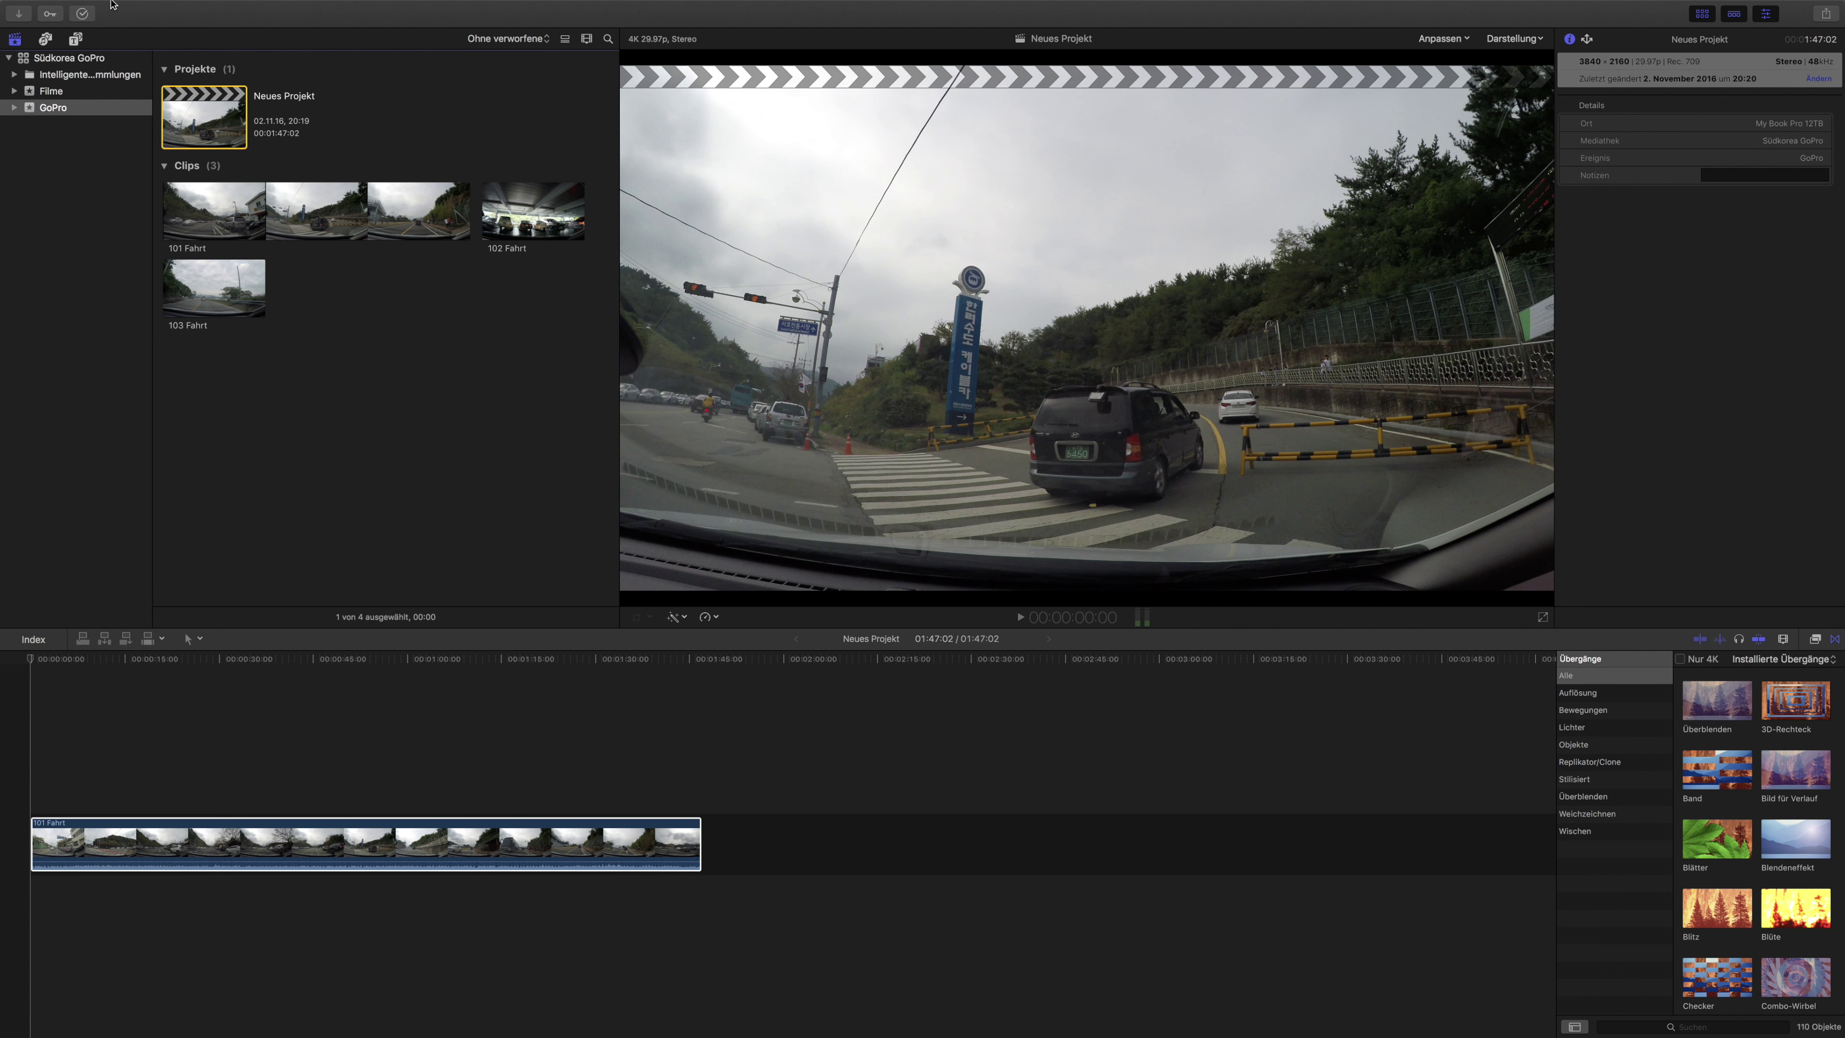
{"action": "left_click", "coordinate": [155, 9]}
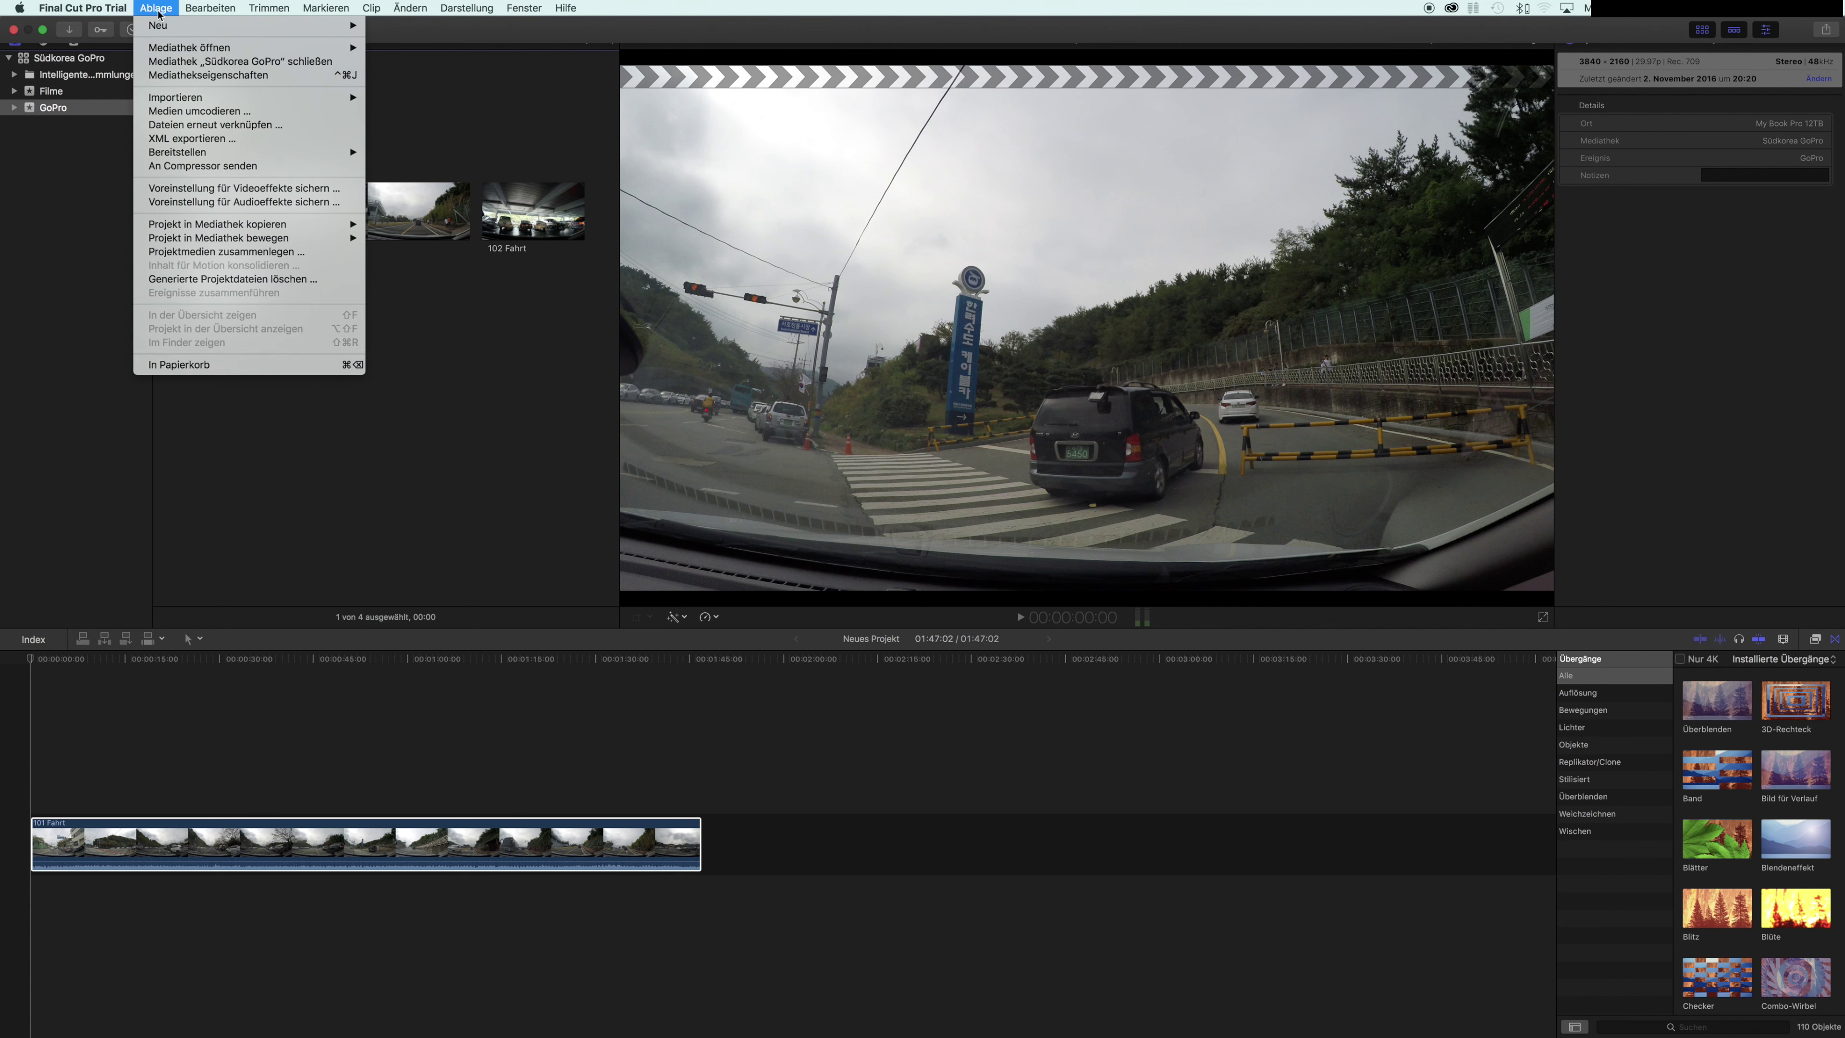
Create Neues Projekt 1 with custom settings, video format 1080p HD (1920x1080)
{"action": "mouse_move", "coordinate": [218, 31]}
{"action": "left_click", "coordinate": [422, 33]}
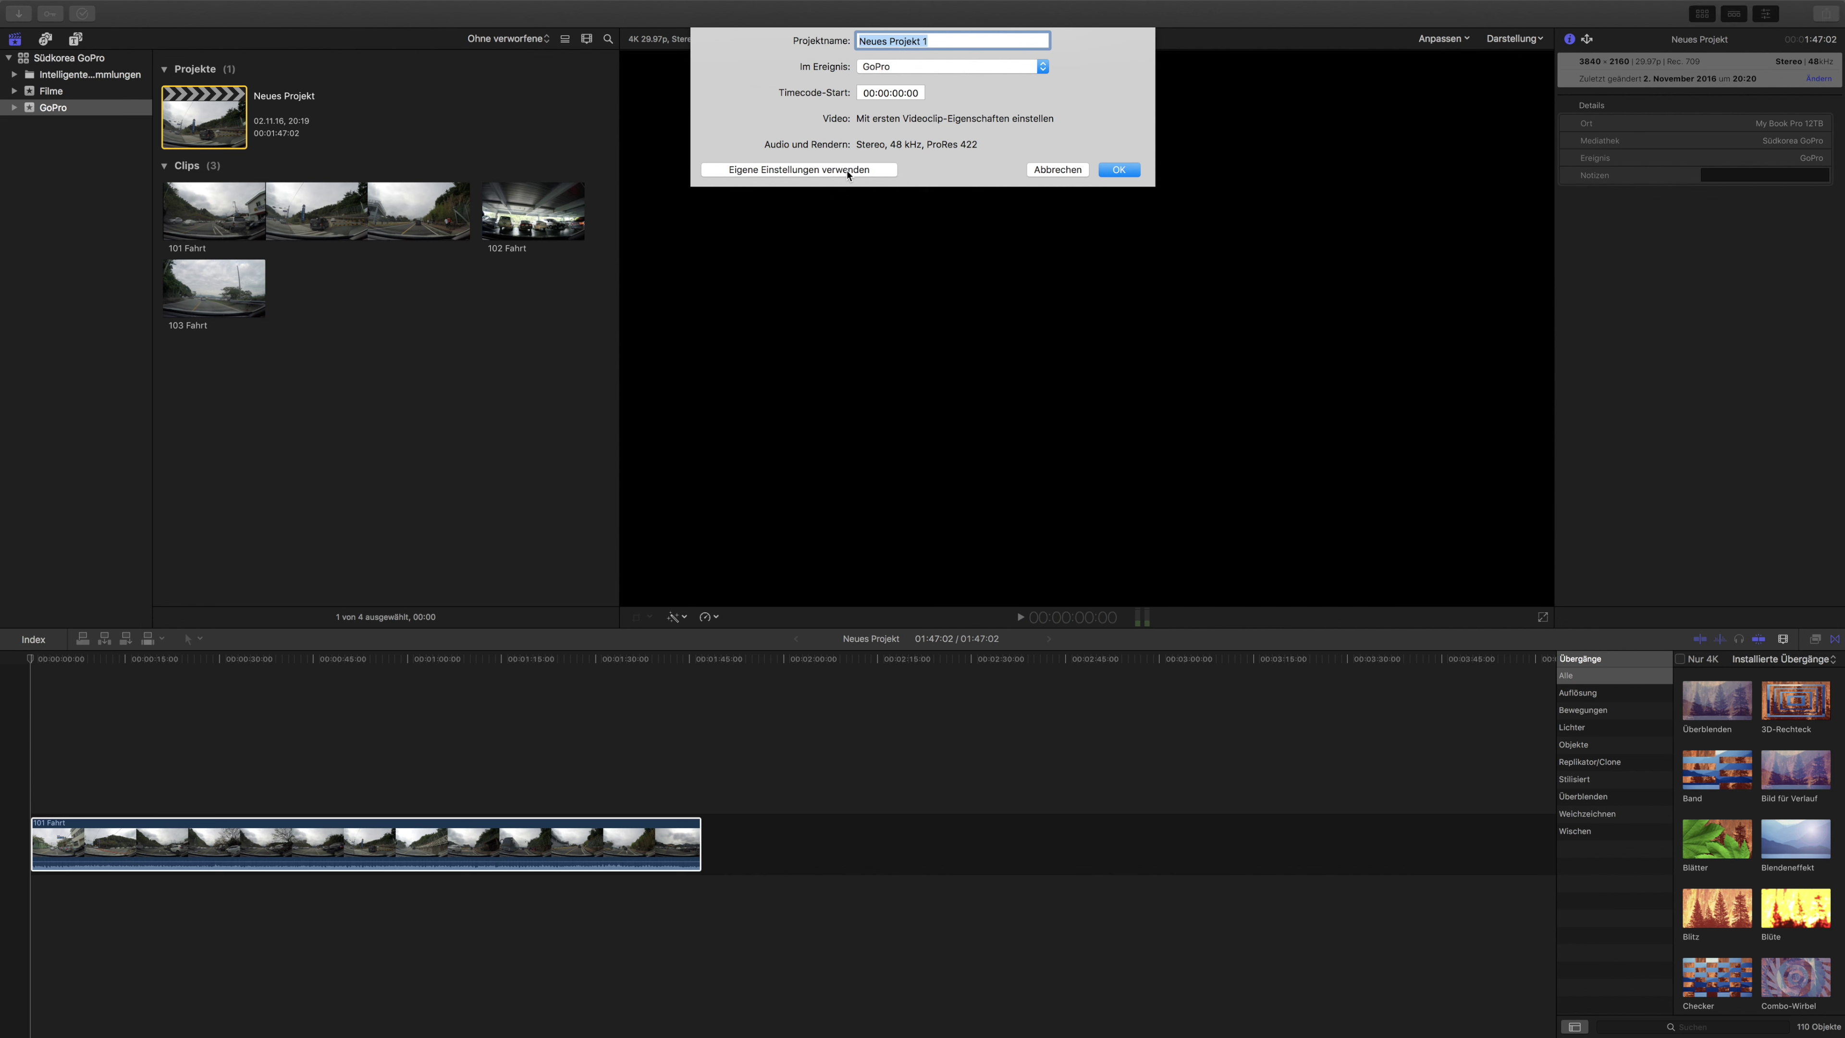
{"action": "left_click", "coordinate": [850, 172]}
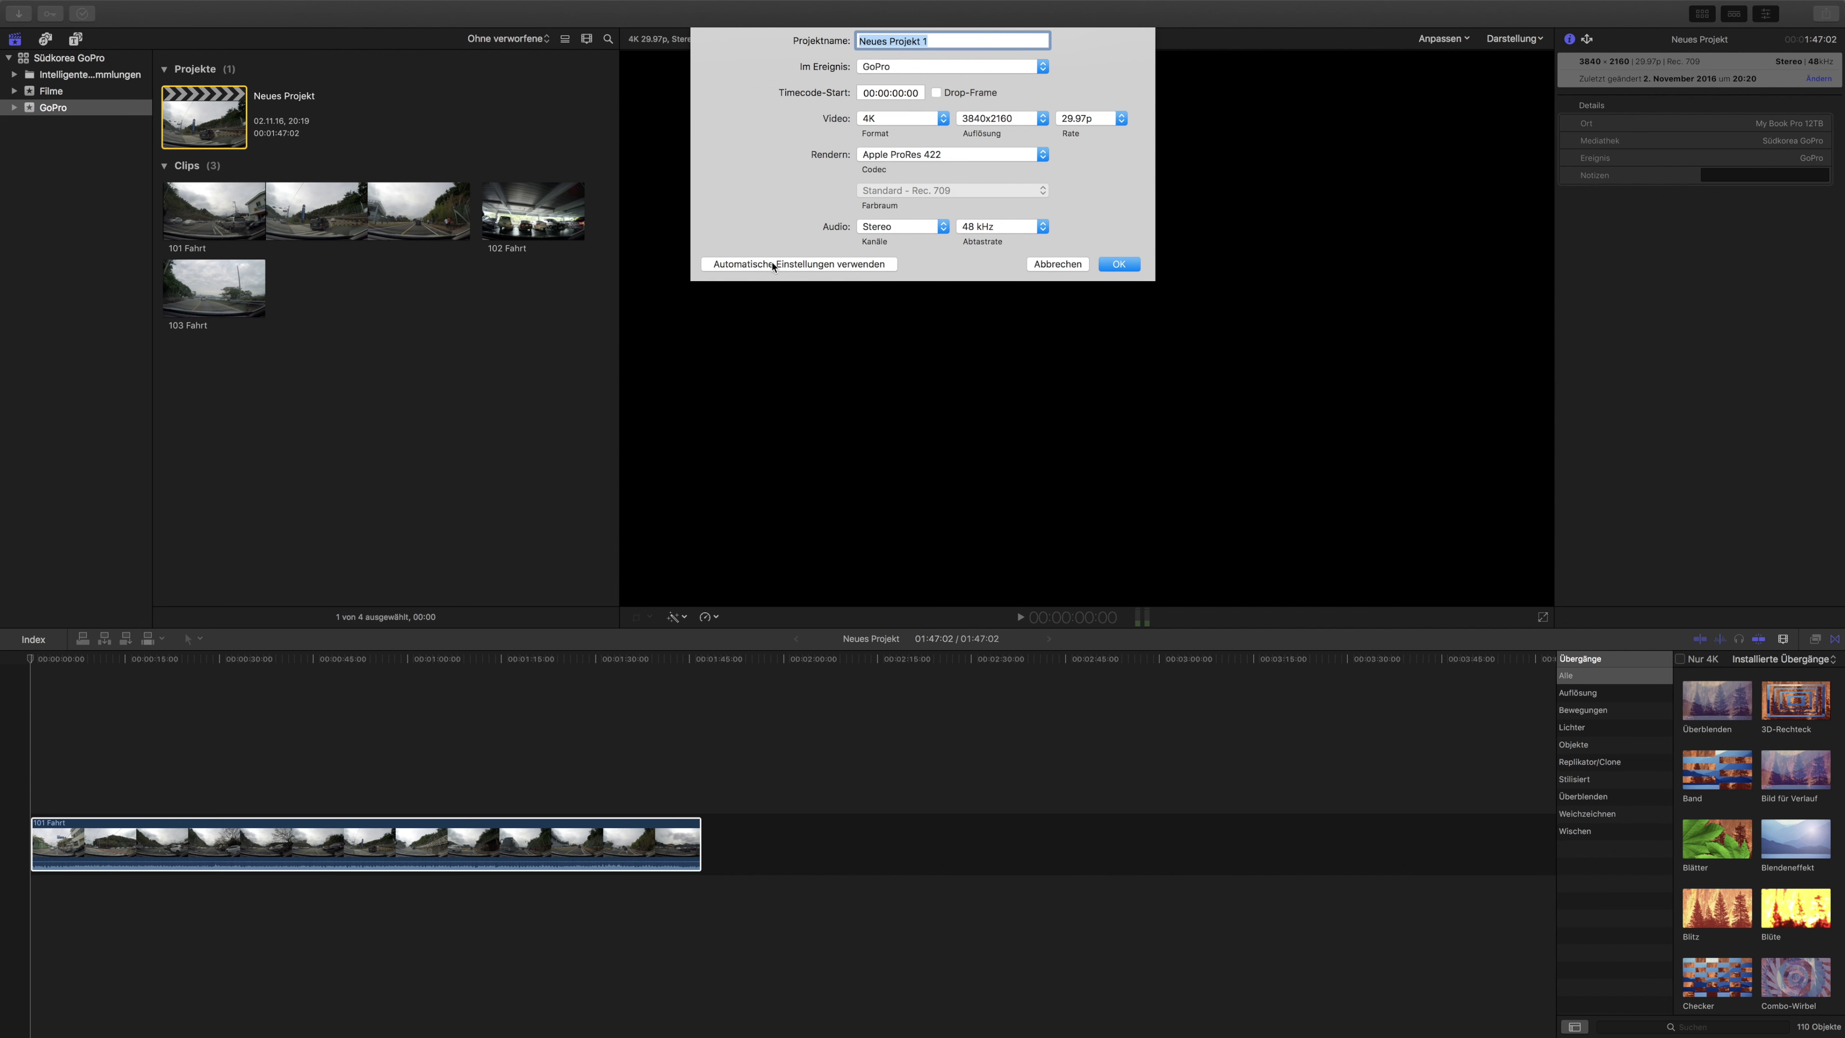
{"action": "left_click", "coordinate": [943, 118]}
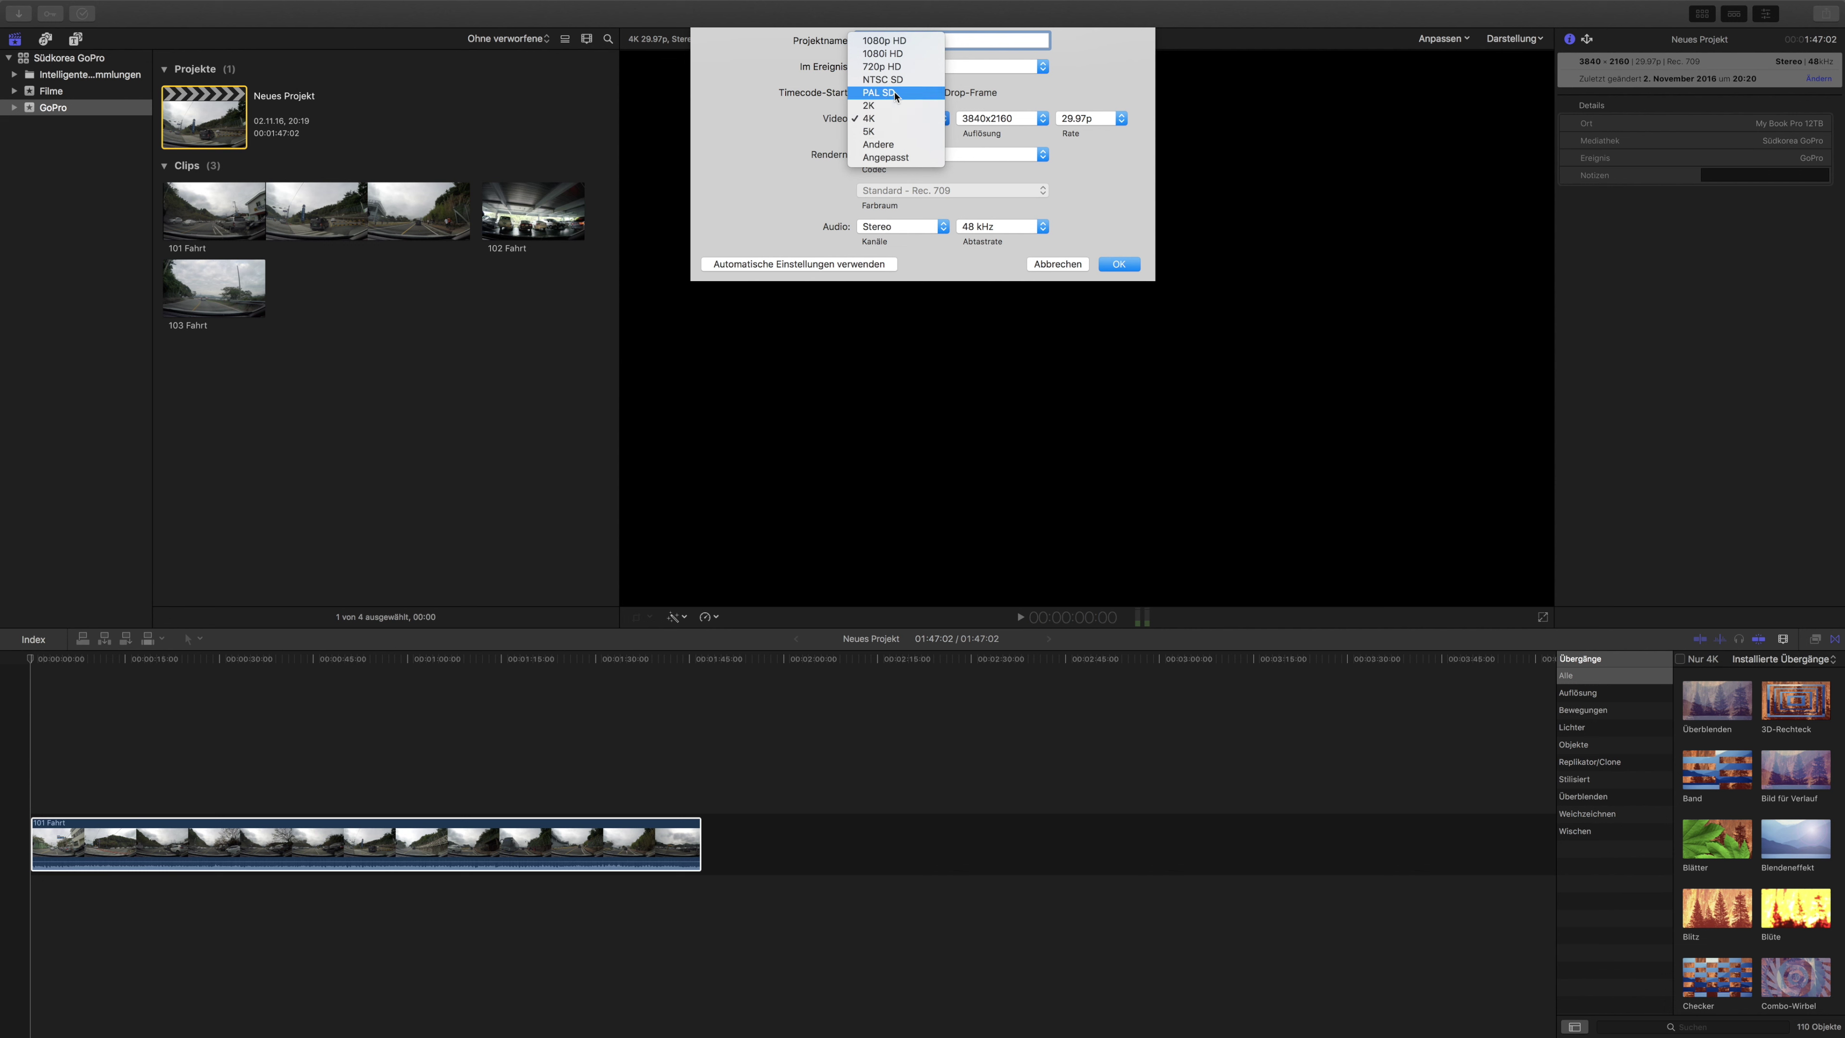
{"action": "left_click", "coordinate": [880, 43]}
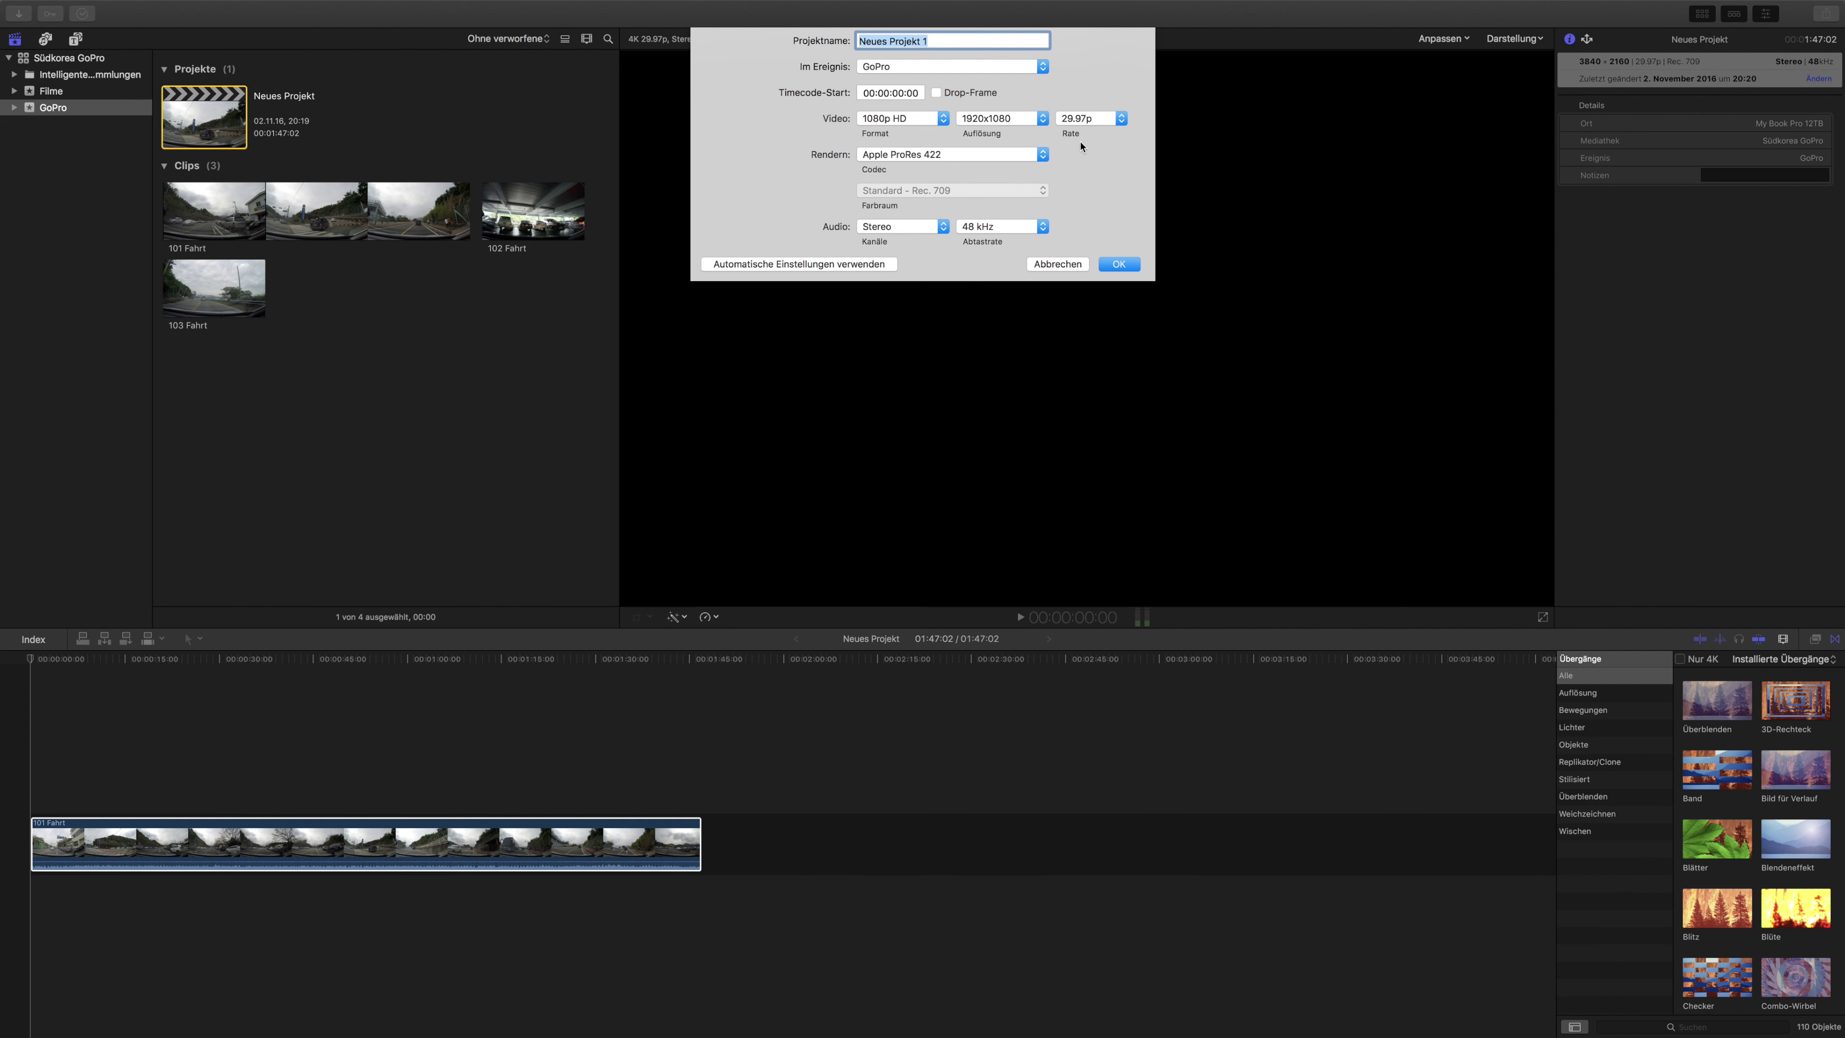
{"action": "left_click", "coordinate": [1117, 265]}
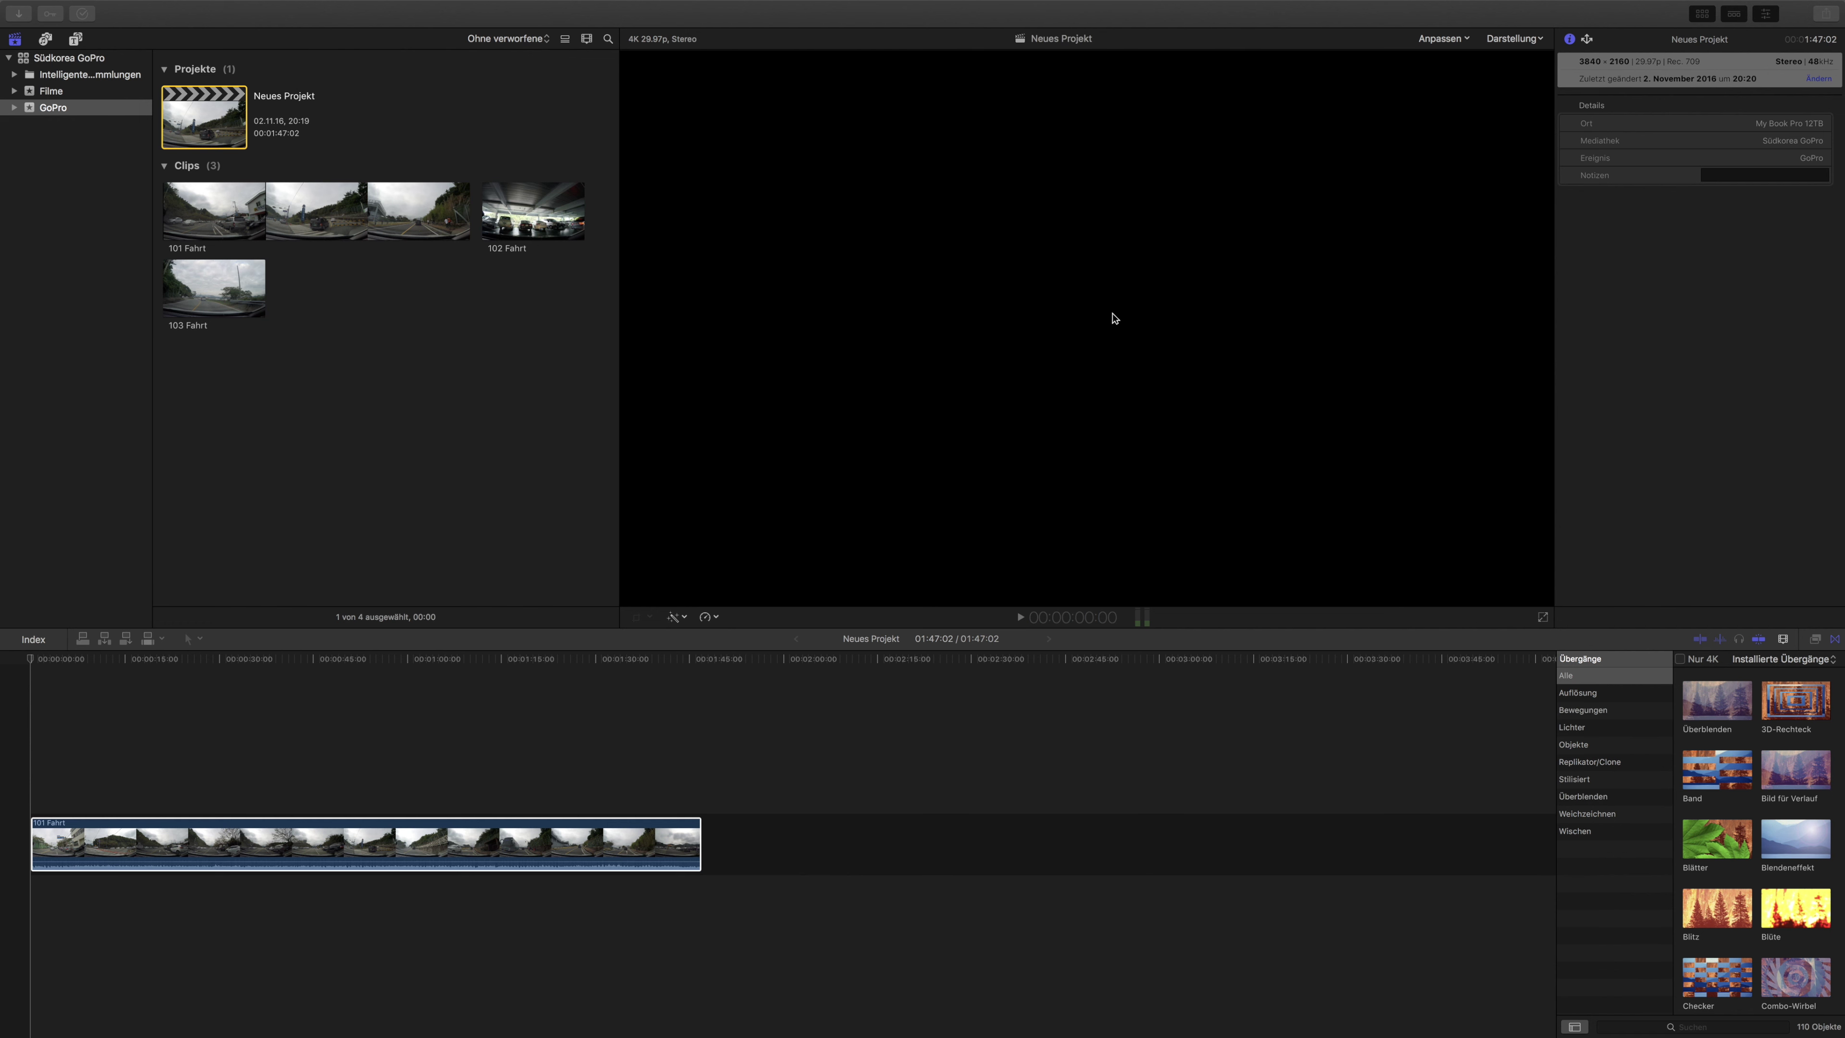
Drag clip 101 Fahrt into the Neues Projekt 1 timeline
{"action": "left_click", "coordinate": [222, 277]}
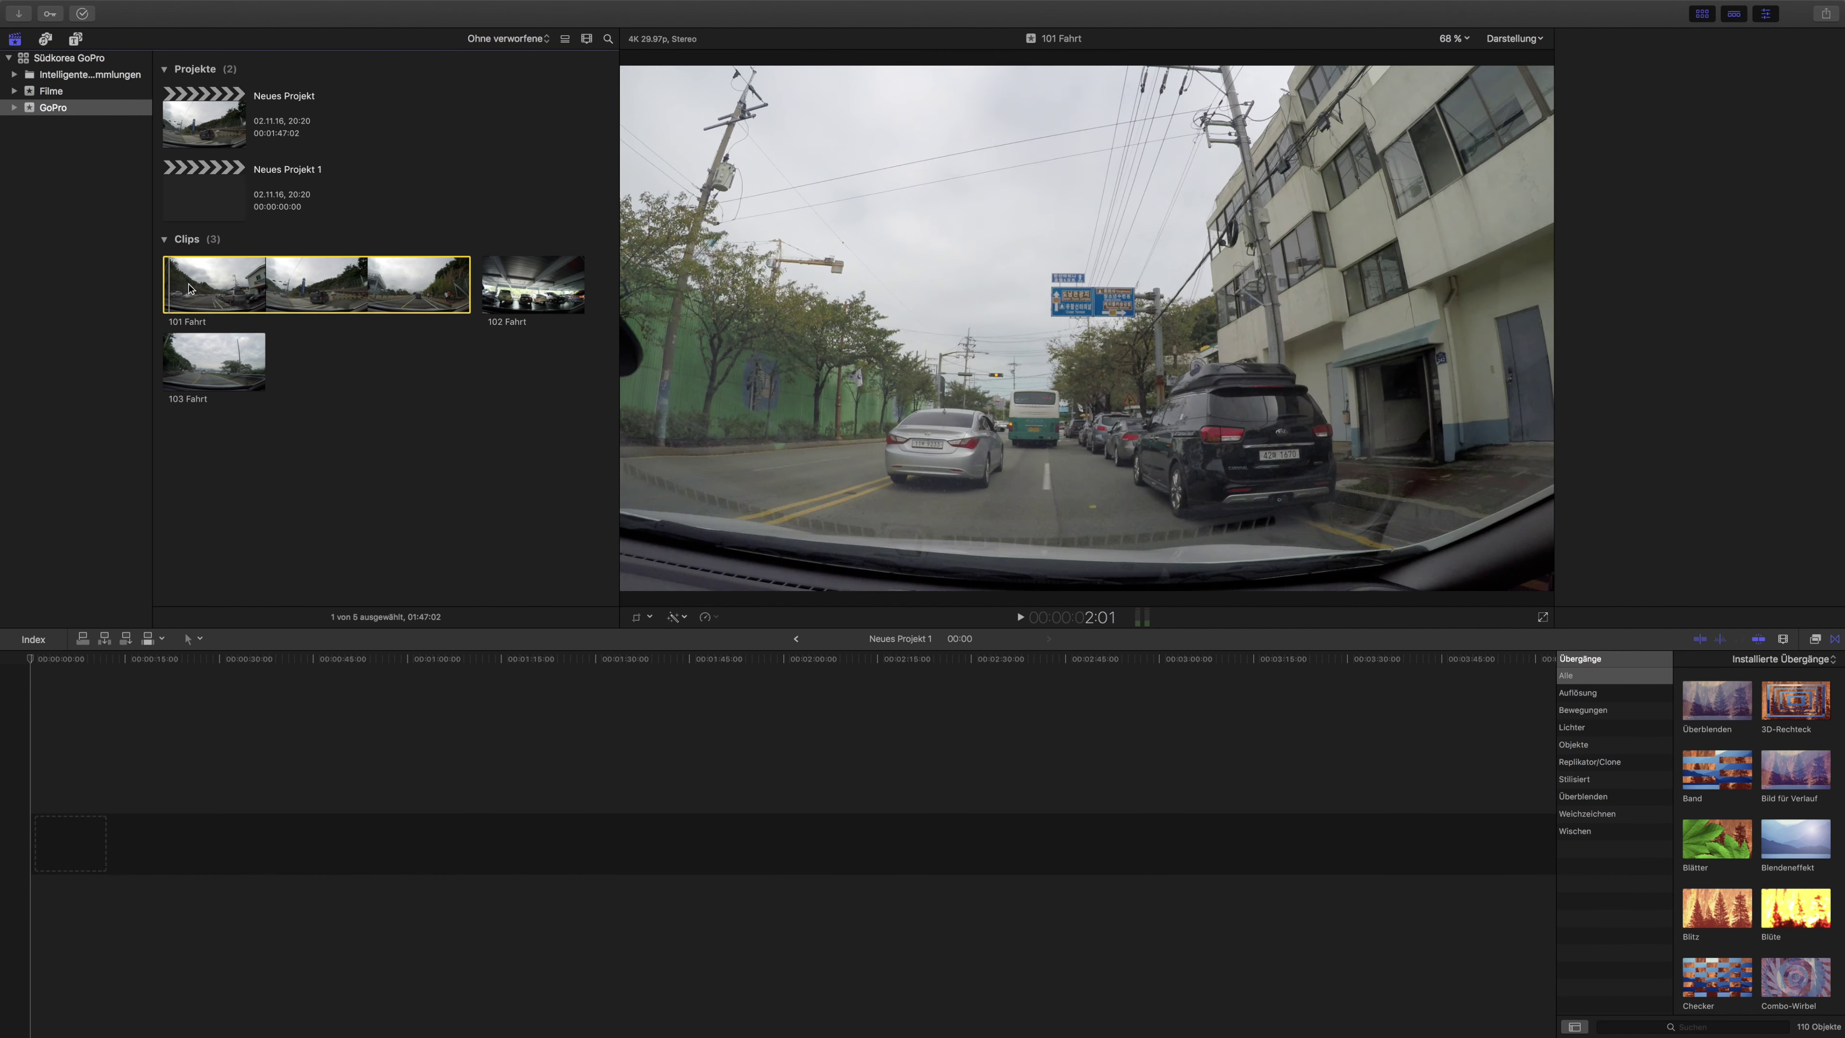
{"action": "left_click_drag", "start_coordinate": [298, 285], "coordinate": [182, 894]}
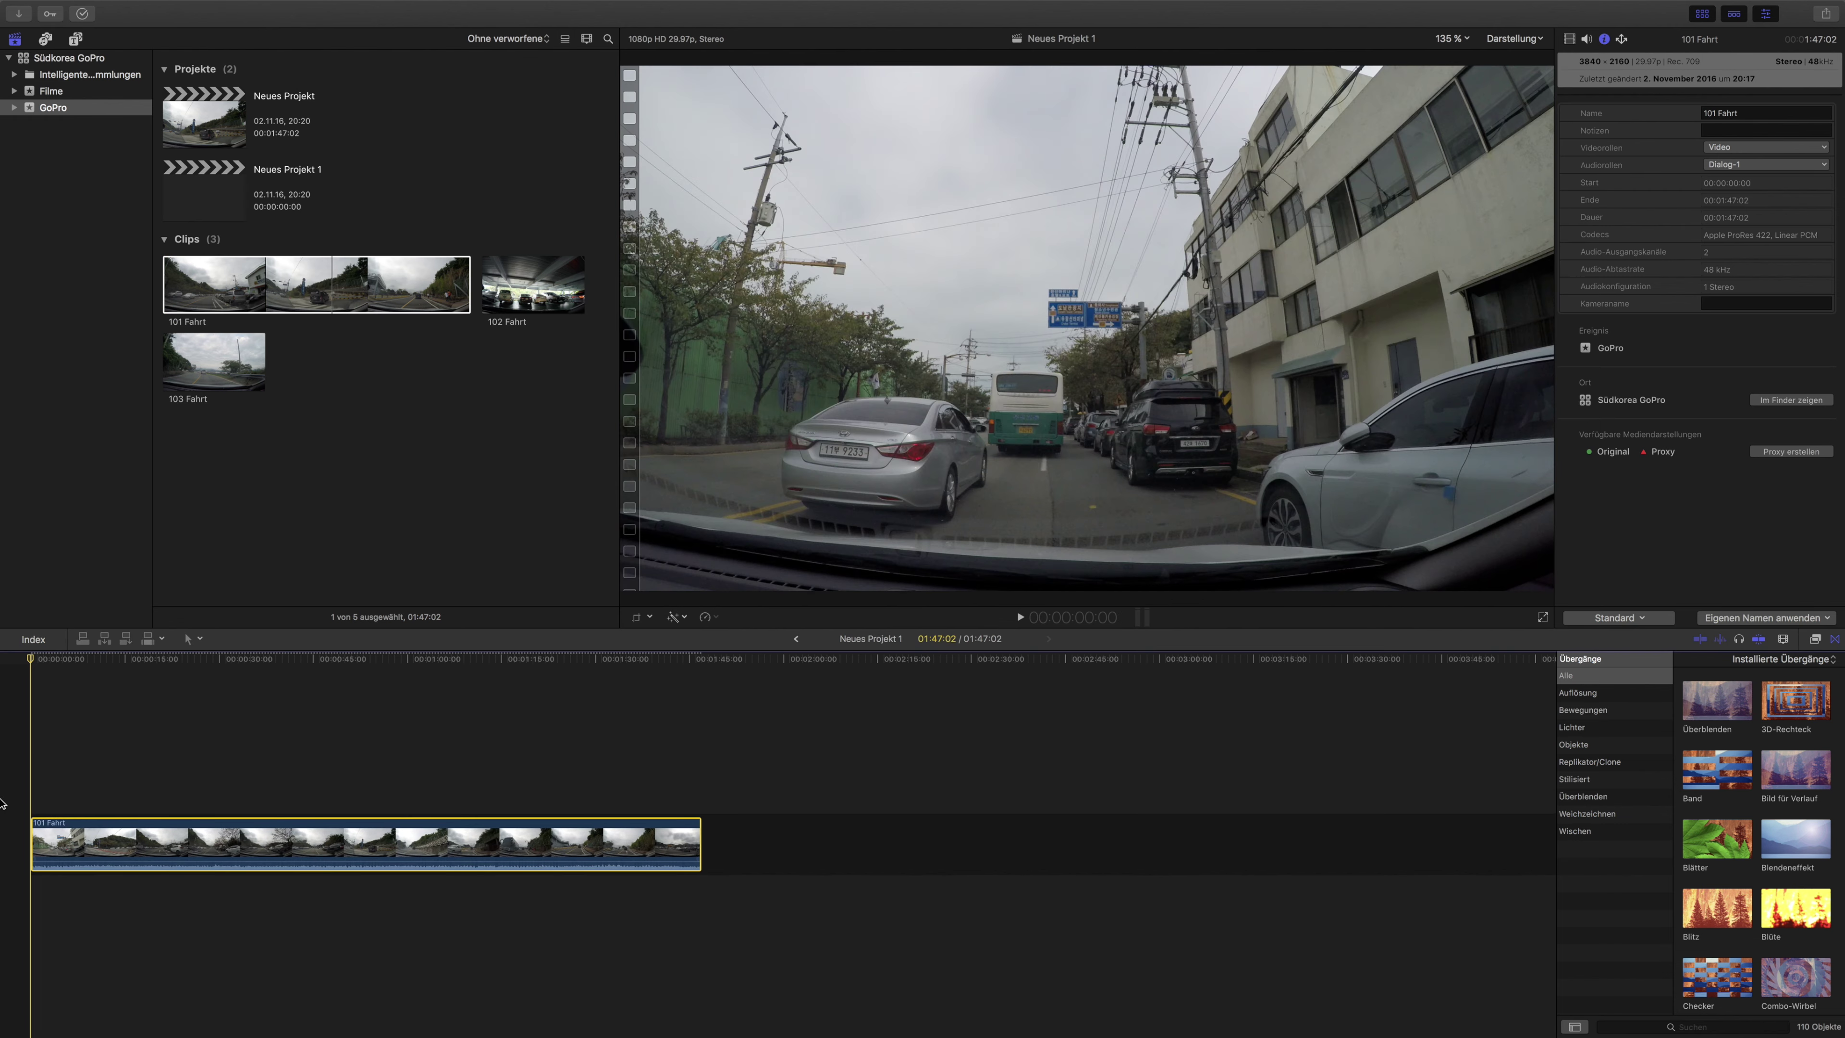
{"action": "left_click", "coordinate": [207, 171]}
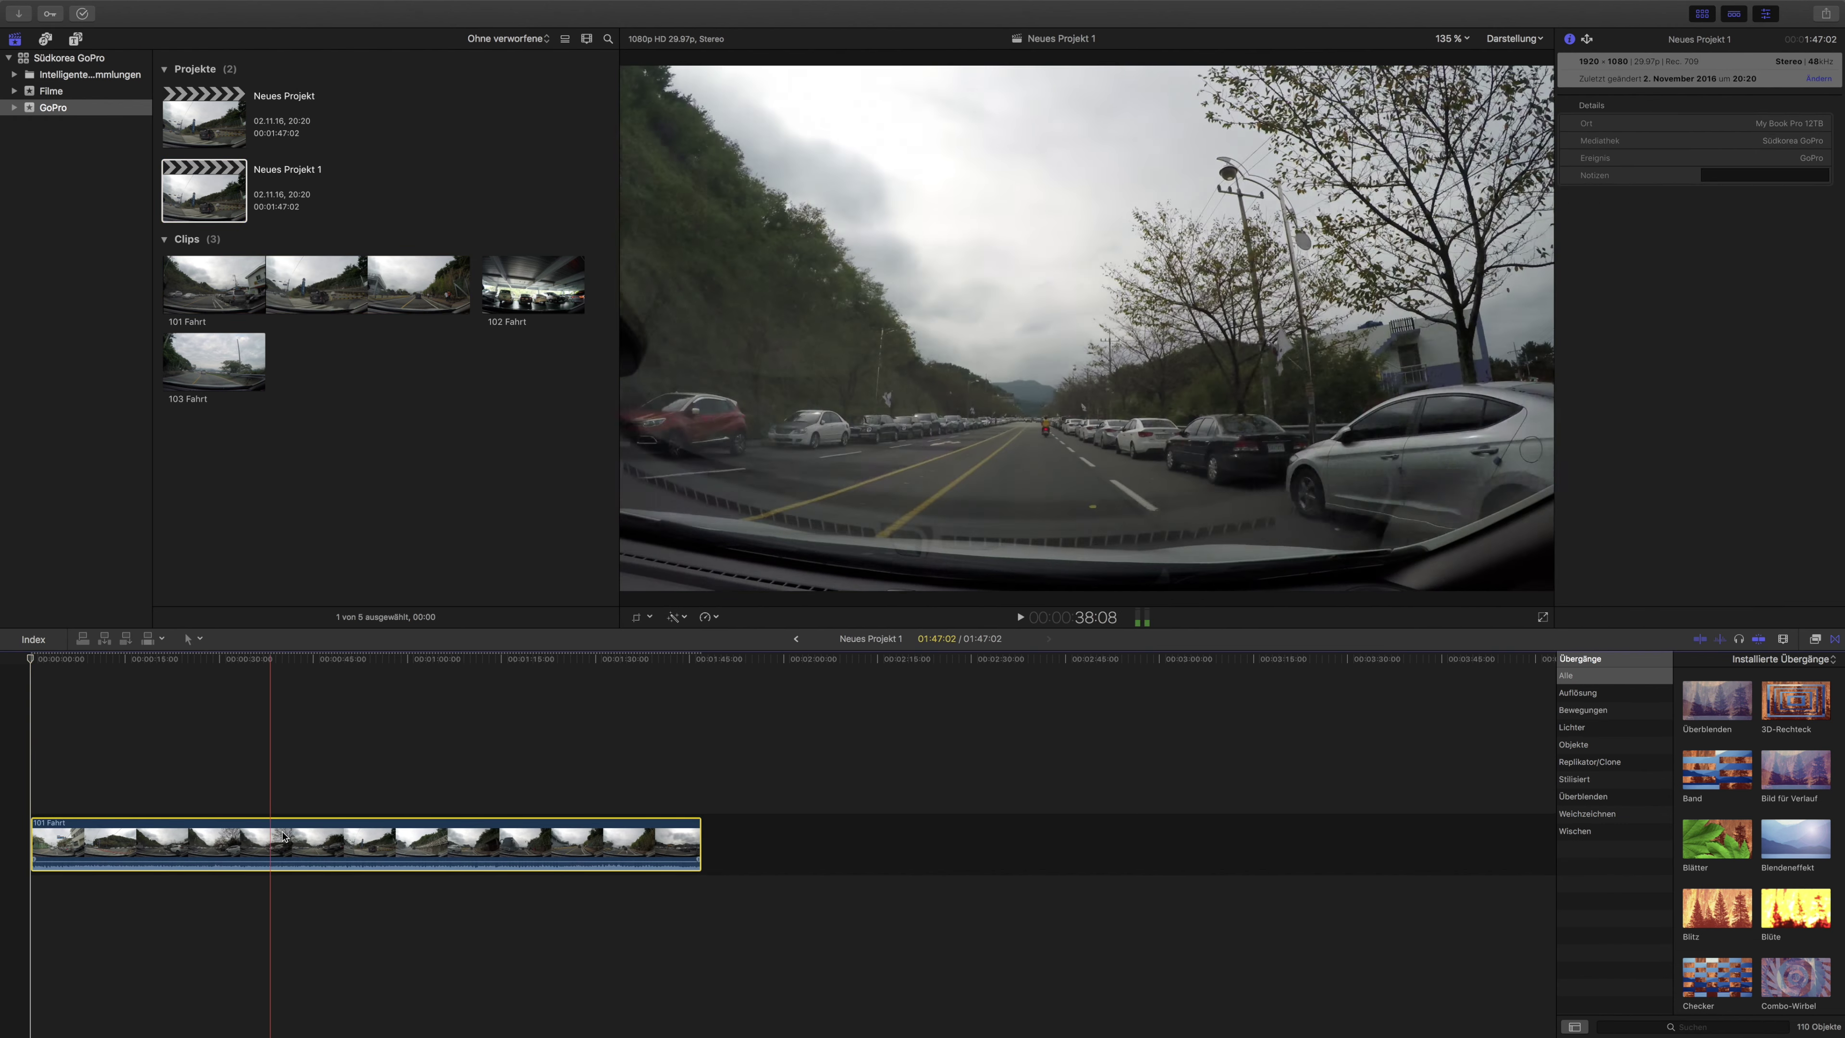
Compare Neues Projekt with Neues Projekt 1, then select the 101 Fahrt timeline clip
{"action": "left_click", "coordinate": [114, 109]}
{"action": "left_click", "coordinate": [206, 134]}
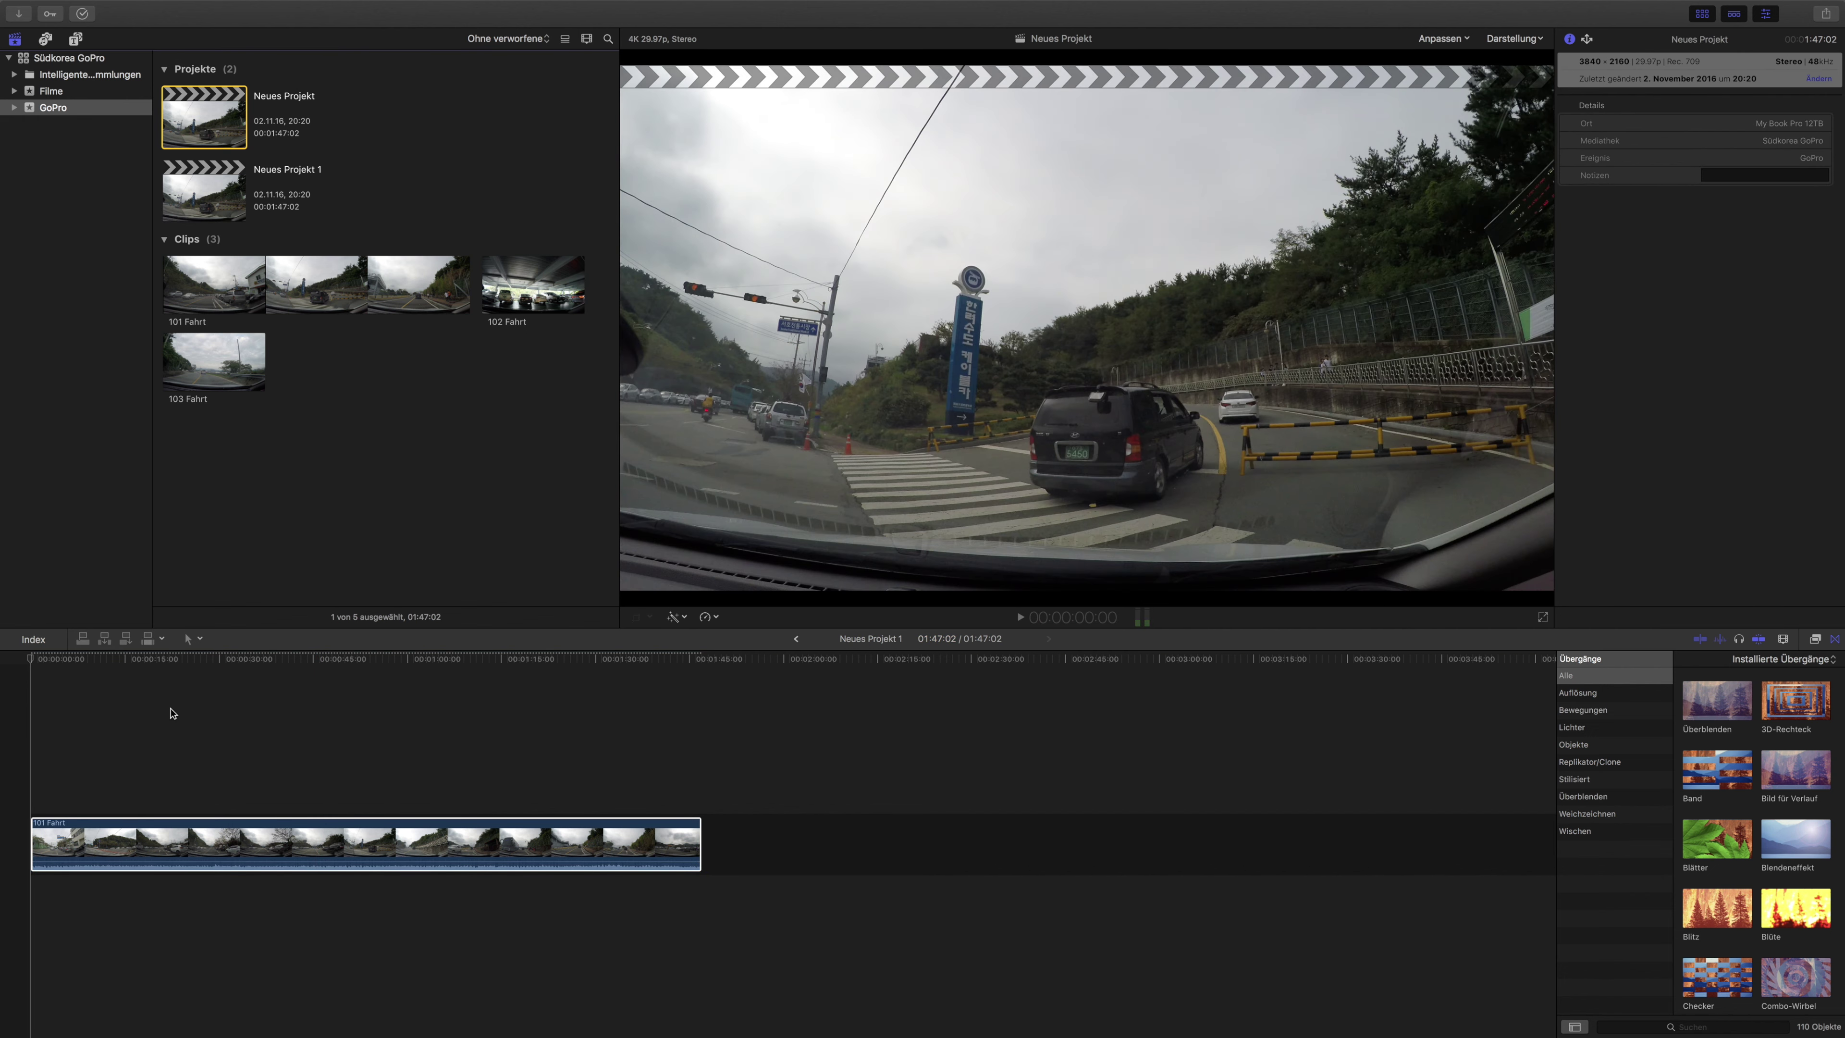
{"action": "left_click", "coordinate": [178, 187]}
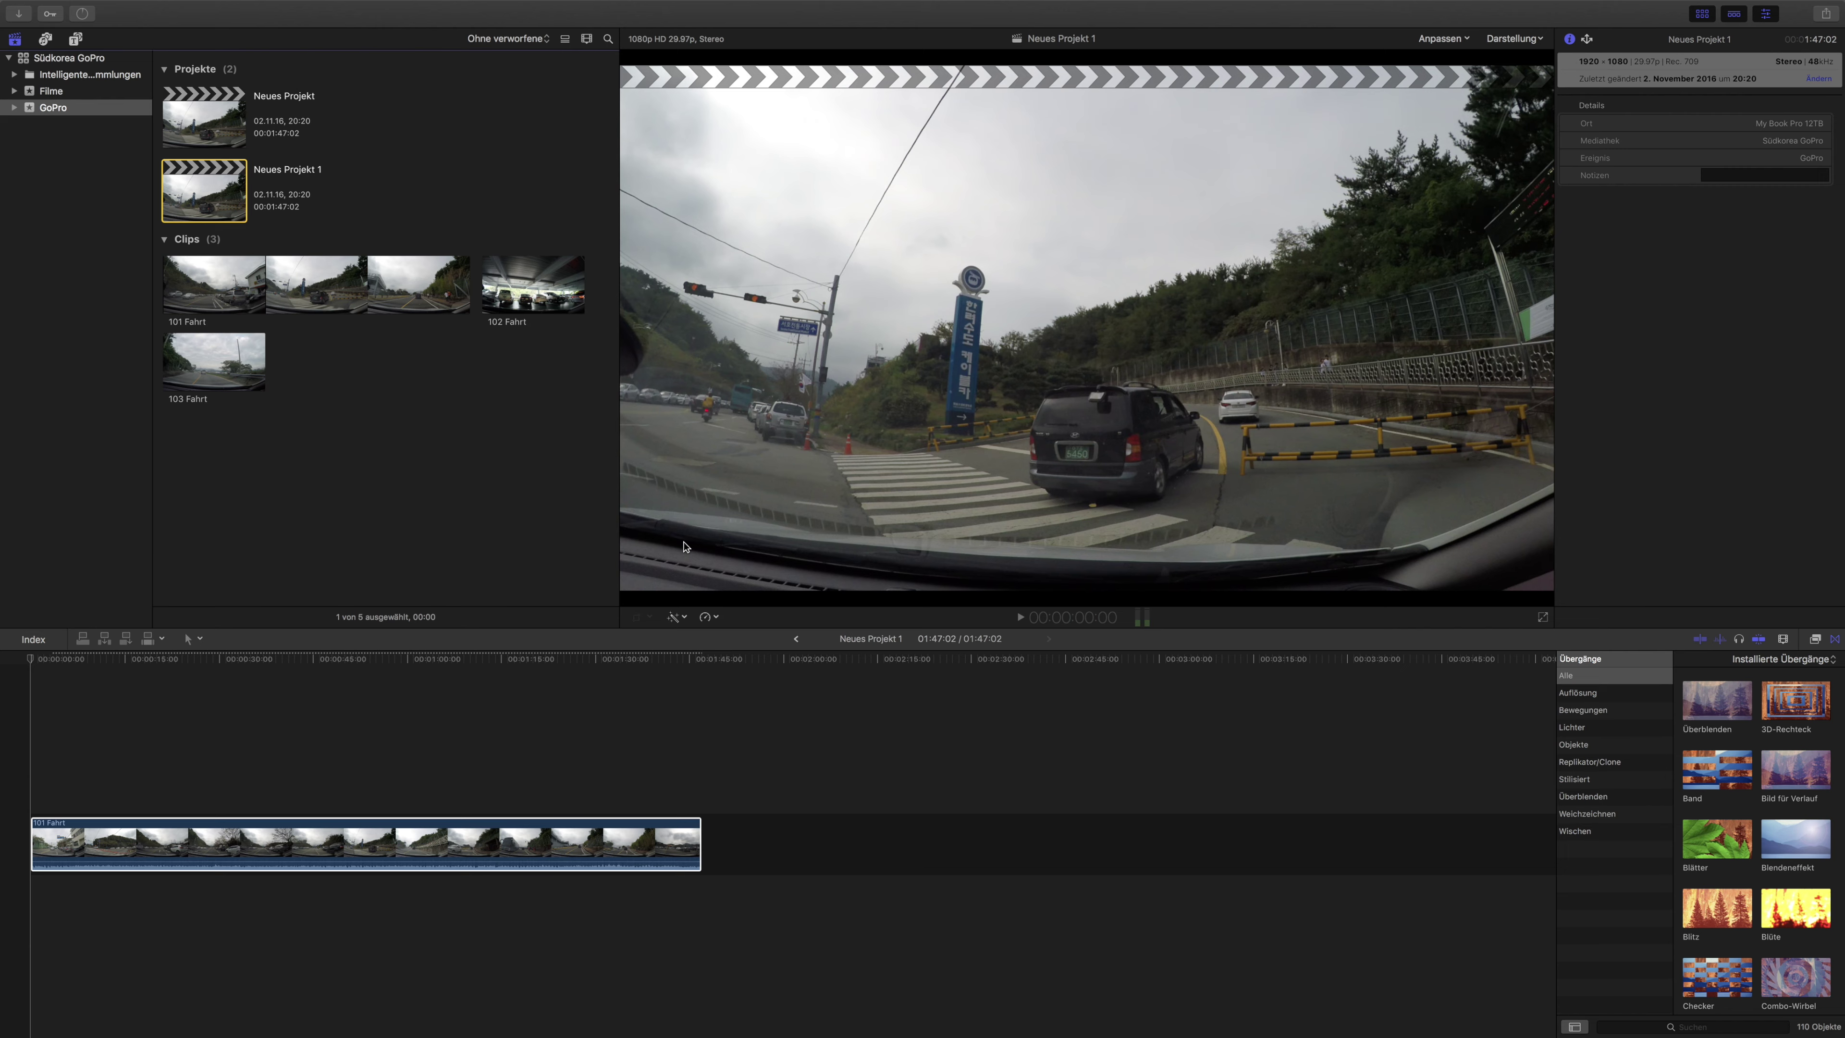
{"action": "left_click", "coordinate": [116, 843]}
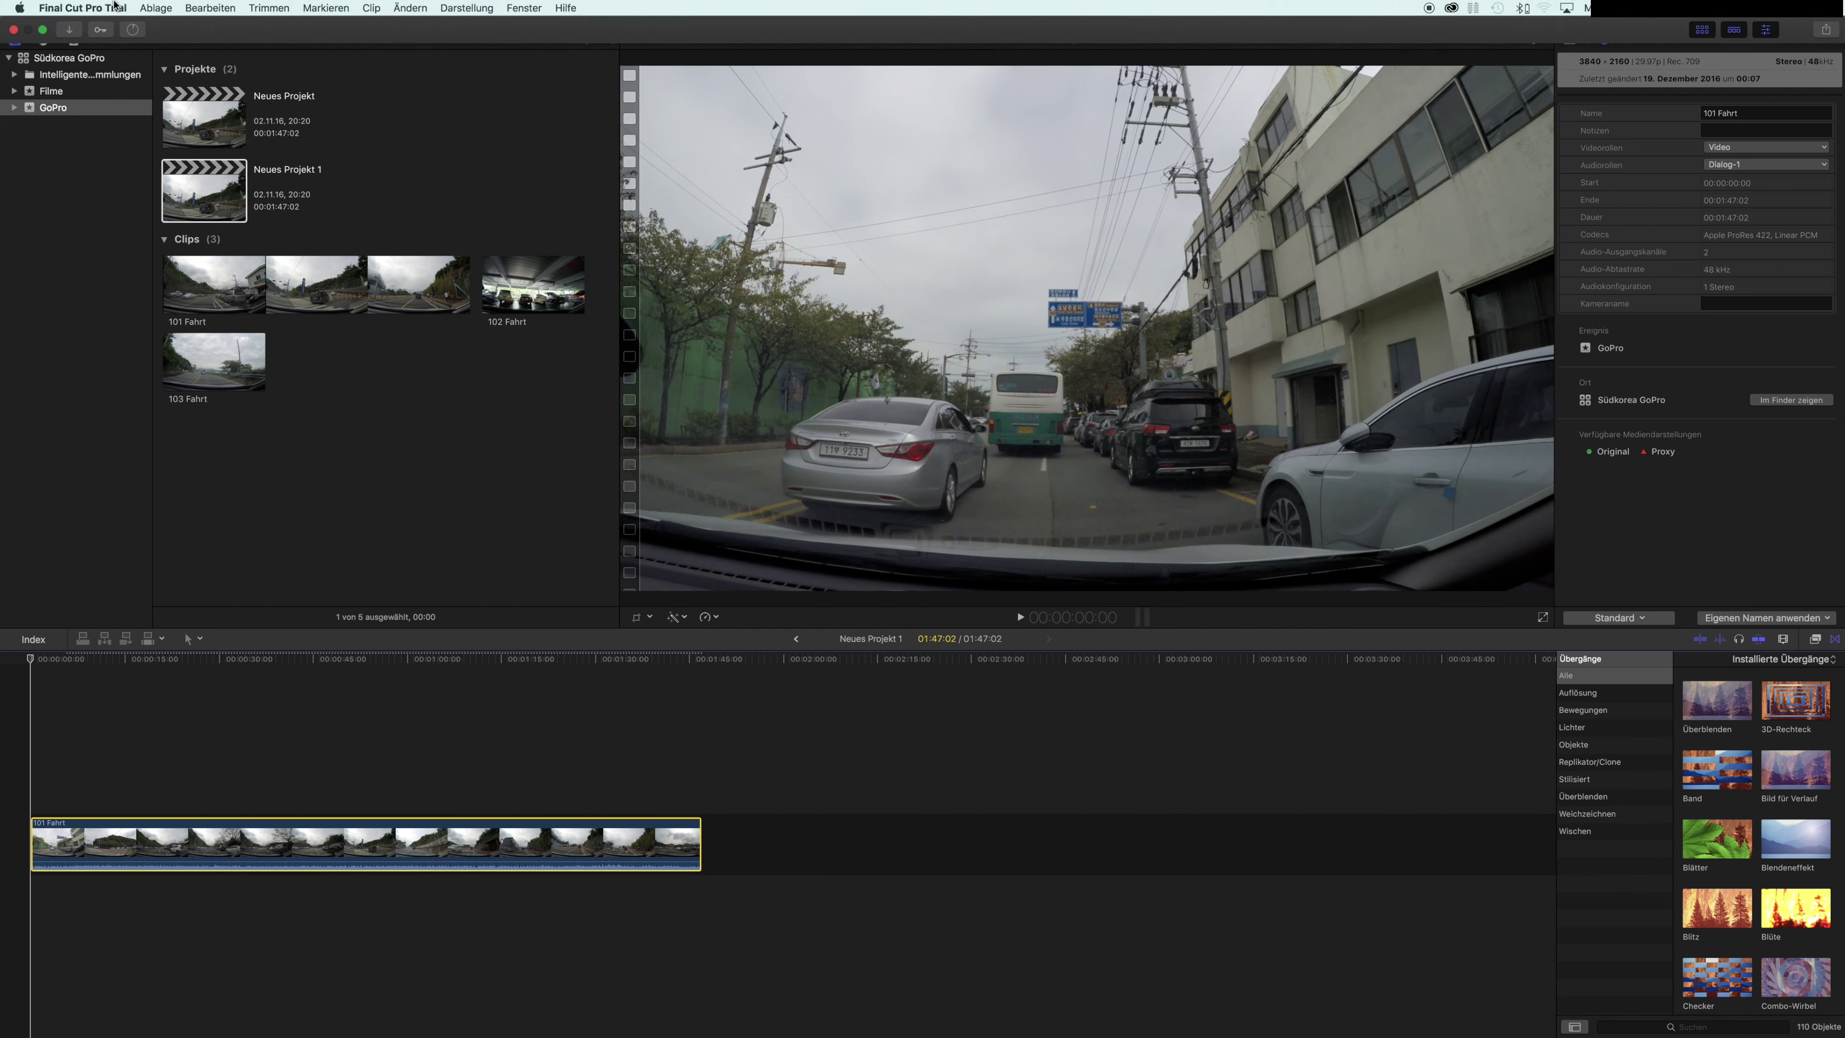
{"action": "left_click", "coordinate": [154, 7]}
{"action": "mouse_move", "coordinate": [255, 25]}
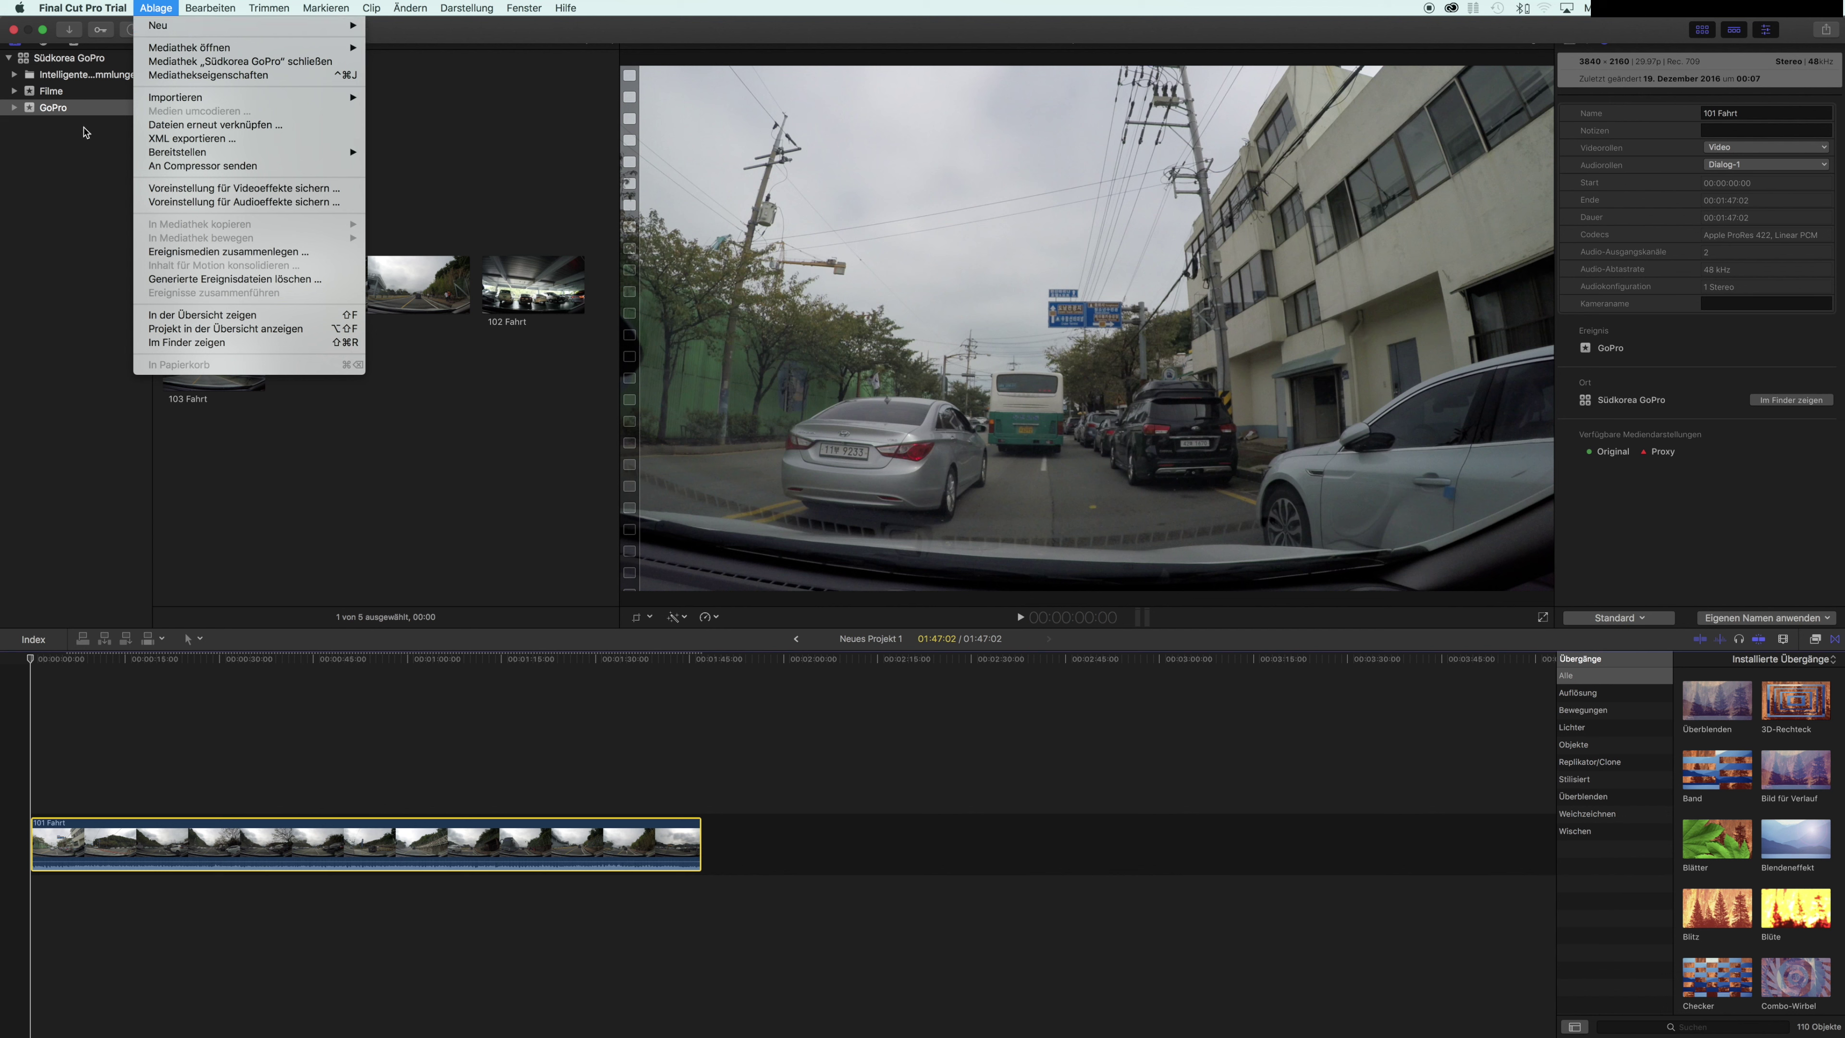
{"action": "left_click", "coordinate": [62, 140]}
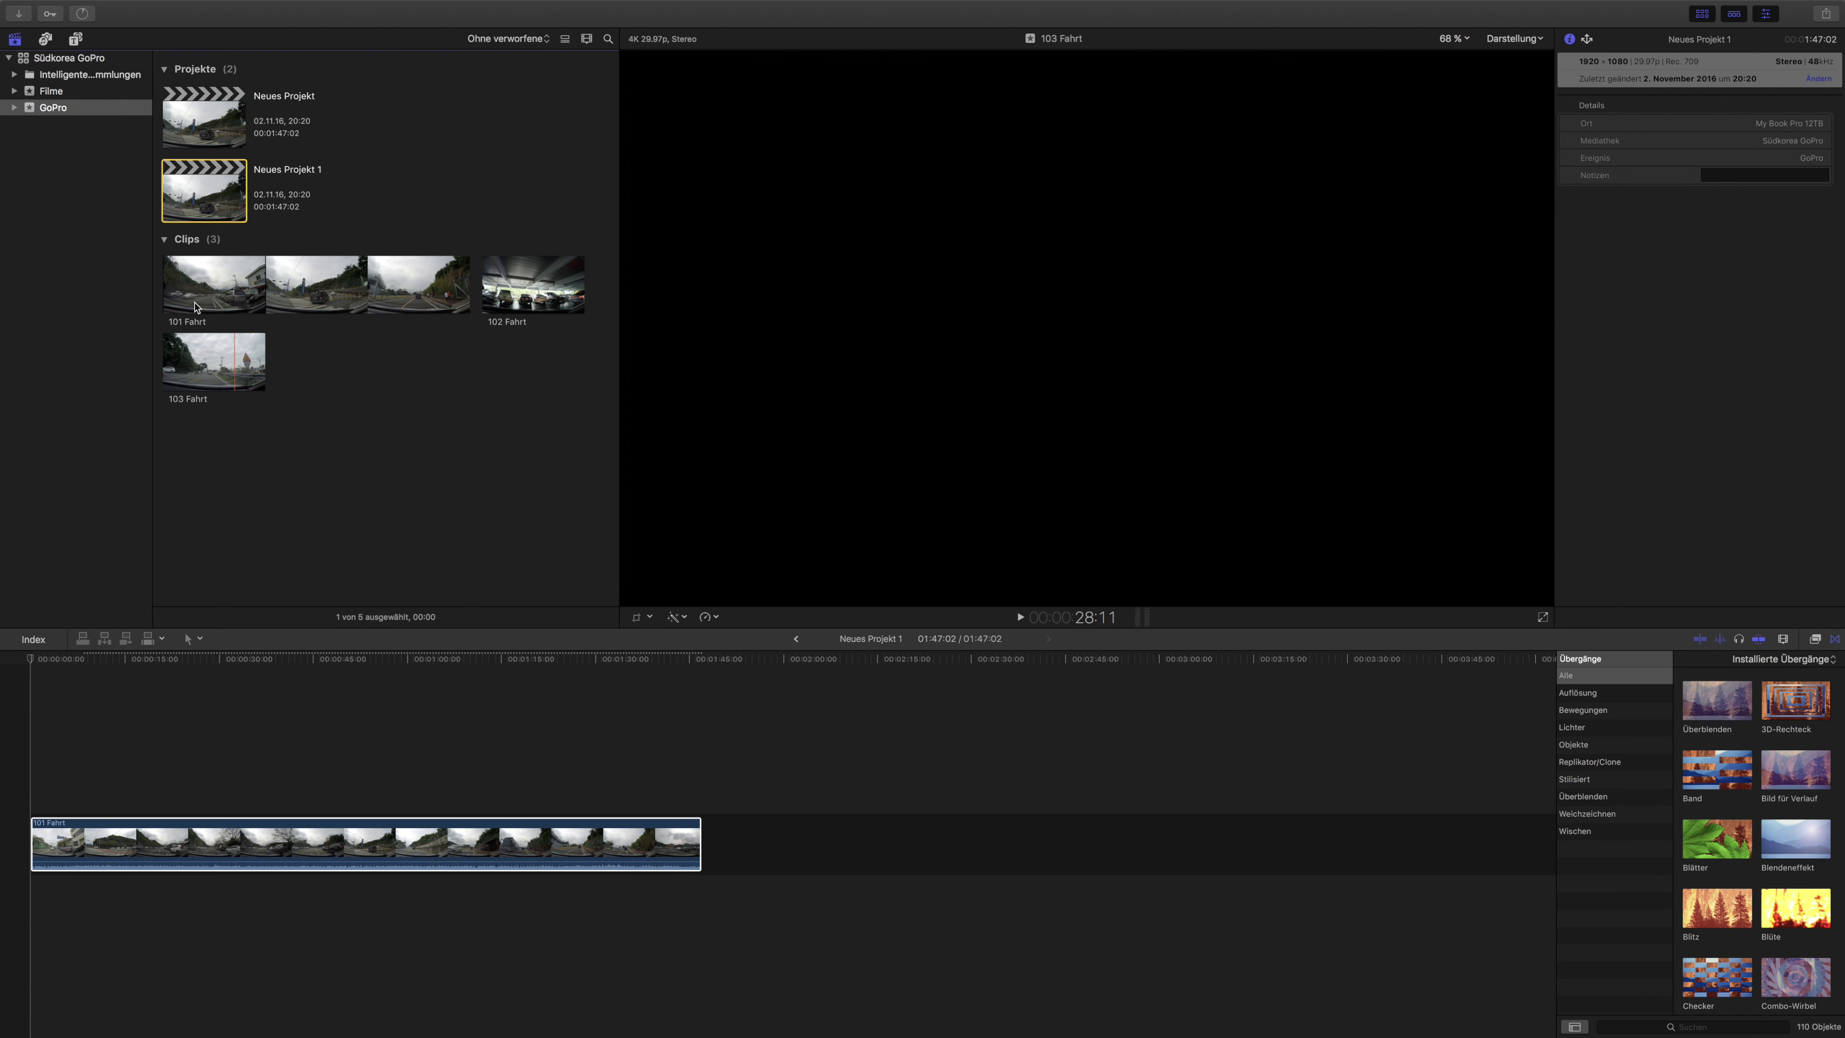
{"action": "left_click", "coordinate": [203, 117]}
{"action": "left_click", "coordinate": [210, 197]}
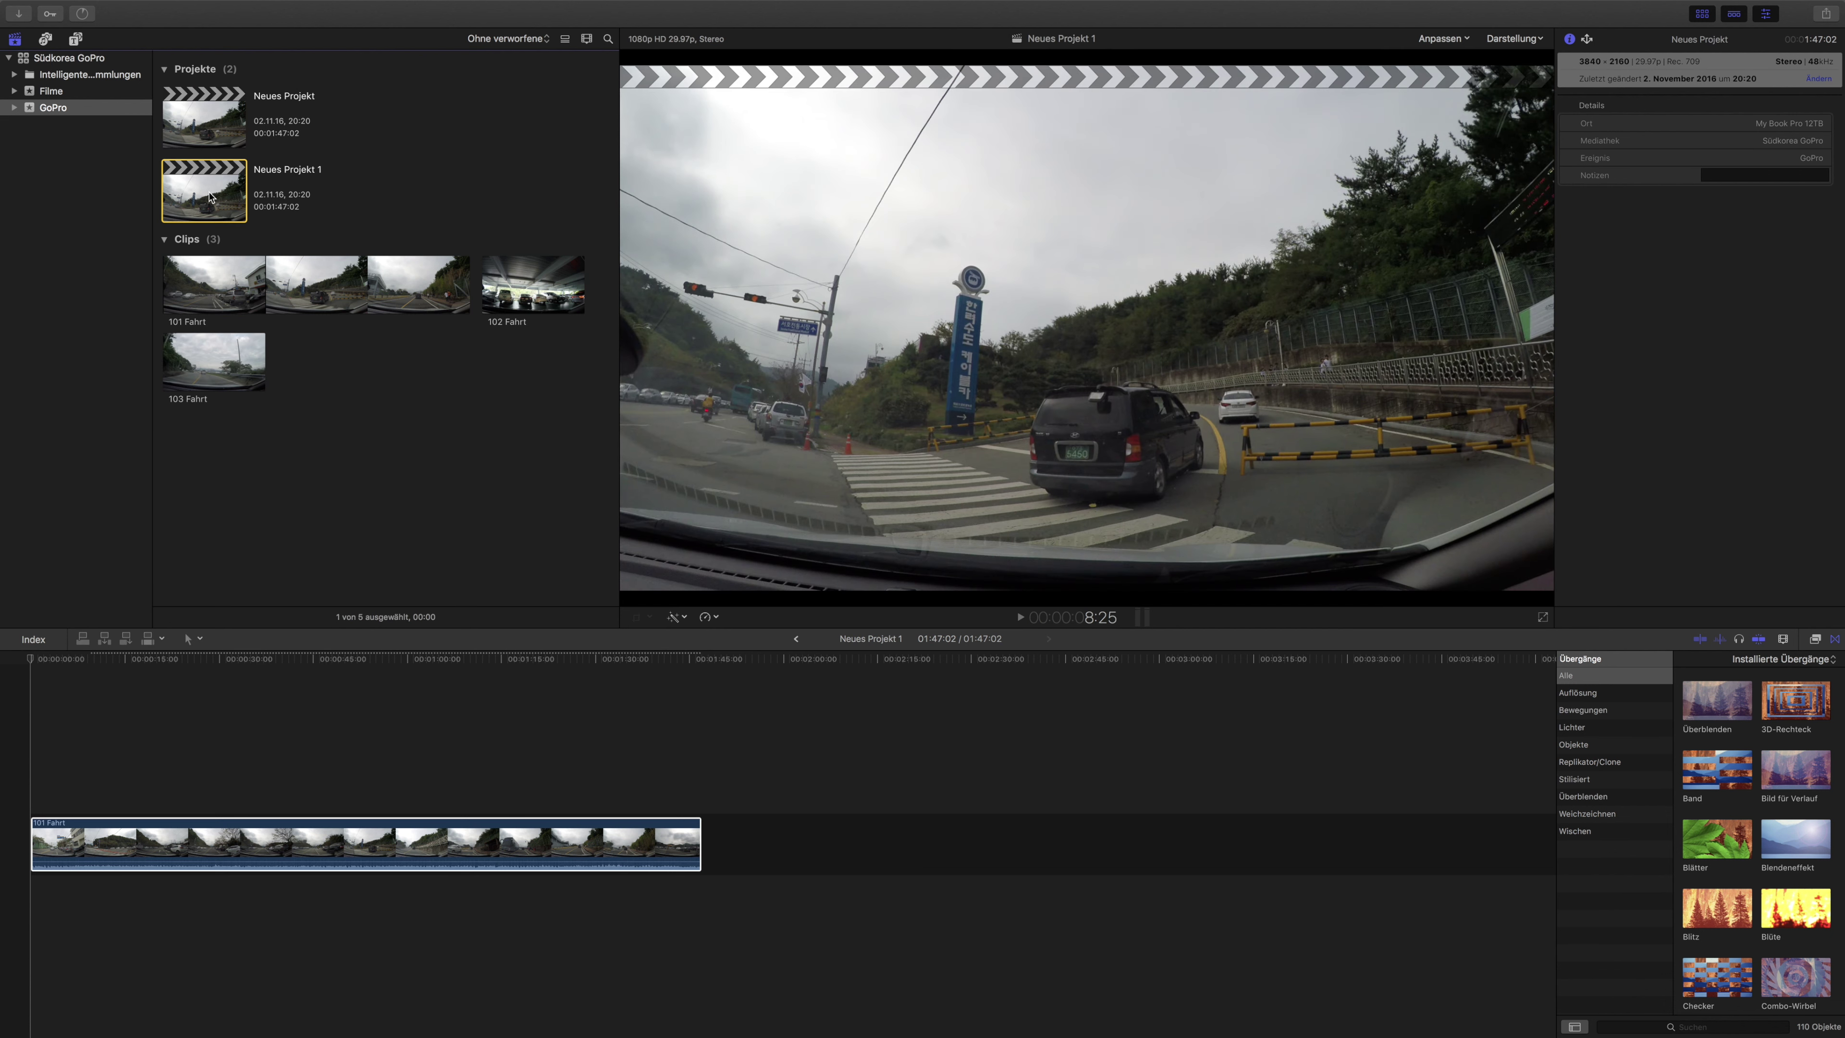